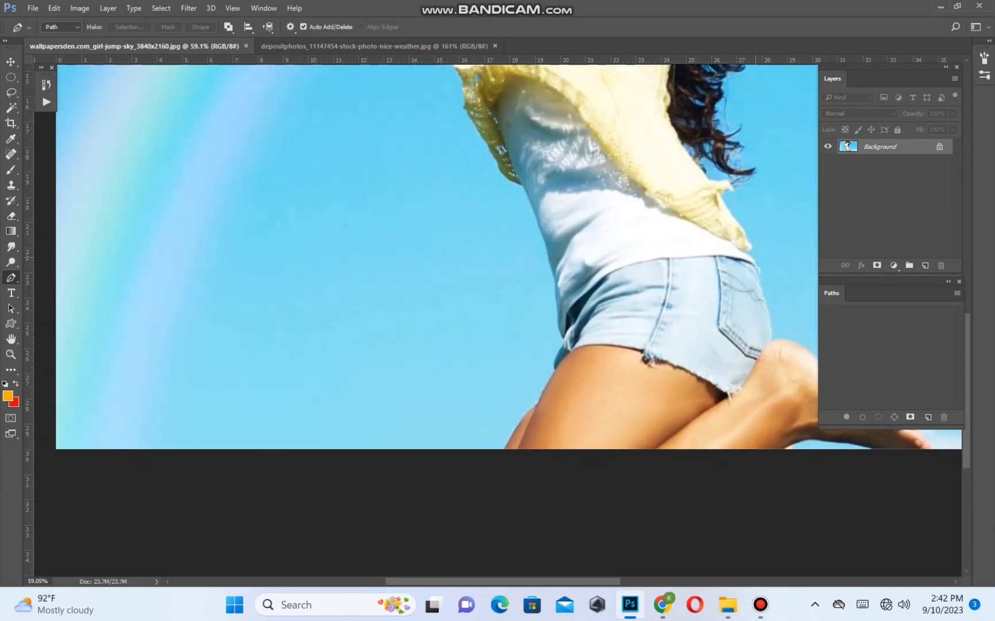
Create a new path and trace the front of the thigh and shorts up to the shirt hem with the Pen tool.
click(928, 417)
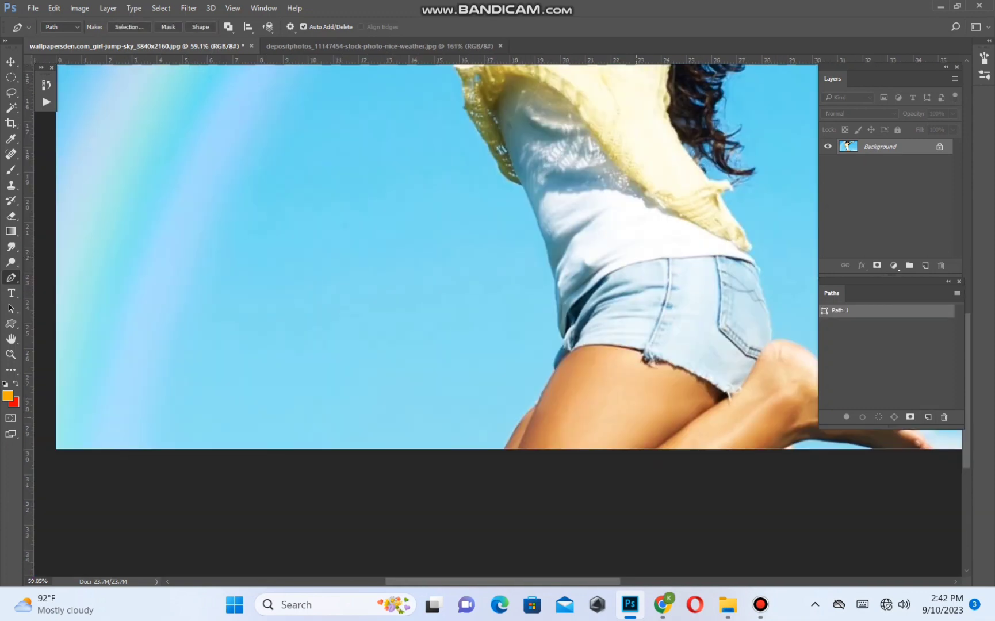
scroll(509, 444, up, 12)
scroll(521, 421, up, 3)
drag(483, 498, 688, 134)
scroll(686, 176, down, 4)
drag(739, 93, 316, 568)
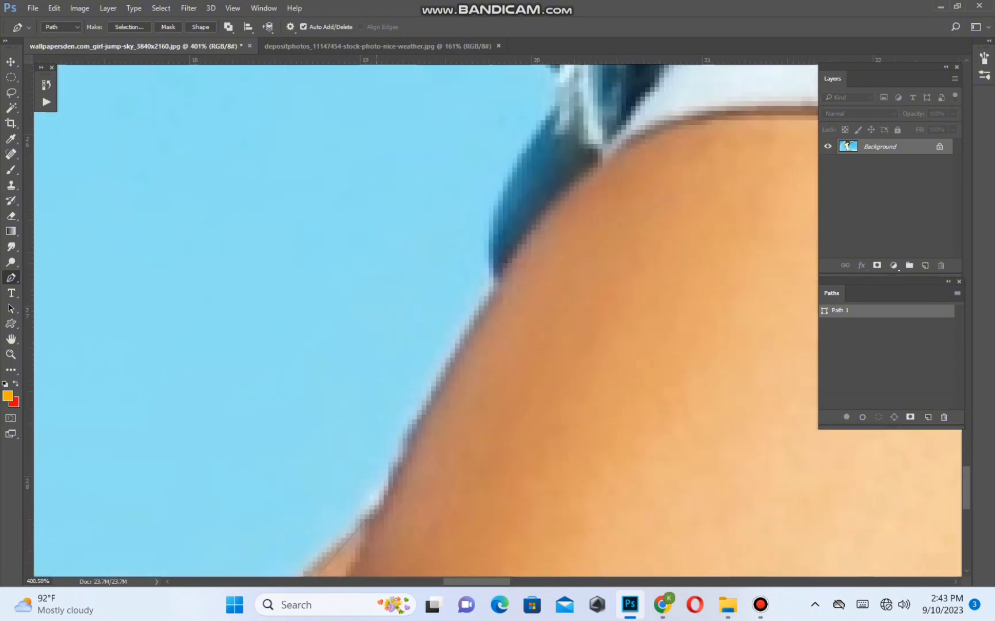
drag(476, 326, 335, 561)
scroll(332, 555, down, 4)
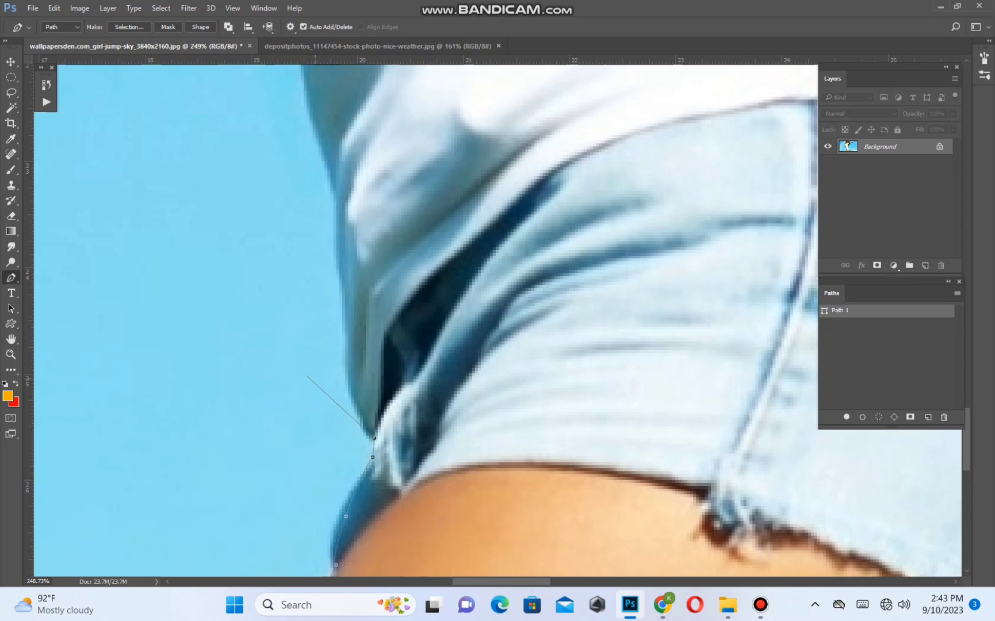
Continue the path along the front edge of the white shirt up to the hanging corner of the yellow sweater.
drag(336, 298, 341, 281)
drag(335, 184, 510, 540)
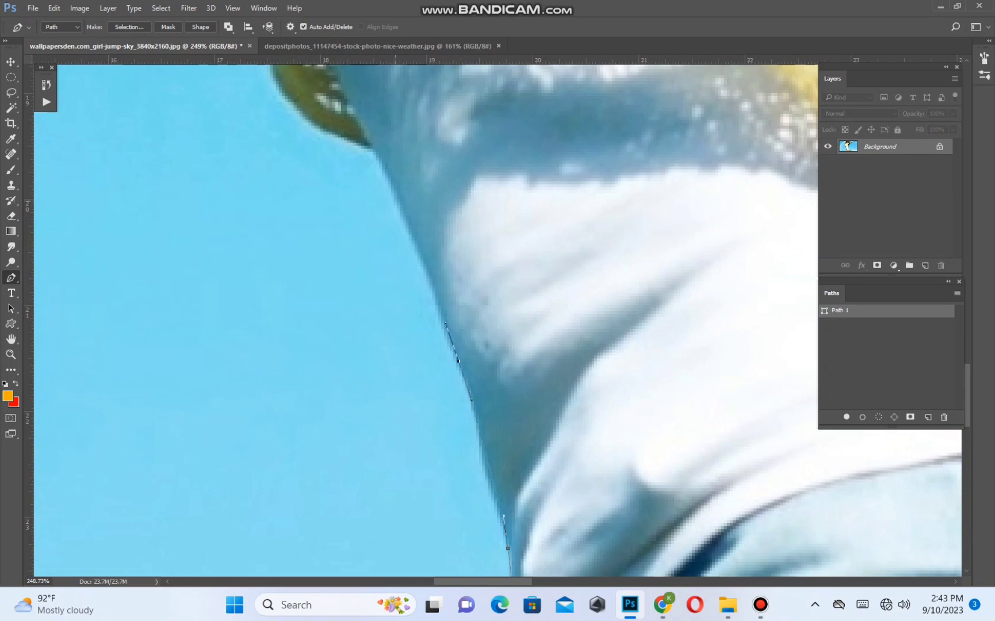
drag(395, 201, 534, 494)
click(512, 439)
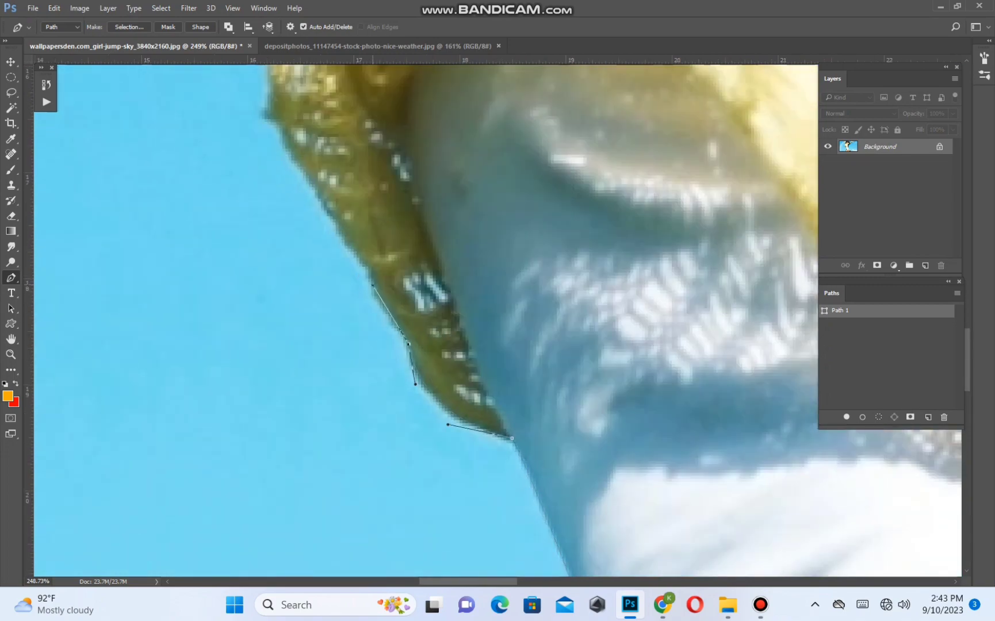
Trace the hanging front flap of the sweater up to its pointed fold below the chest.
click(366, 272)
drag(366, 272, 481, 482)
scroll(448, 456, down, 14)
scroll(431, 437, up, 15)
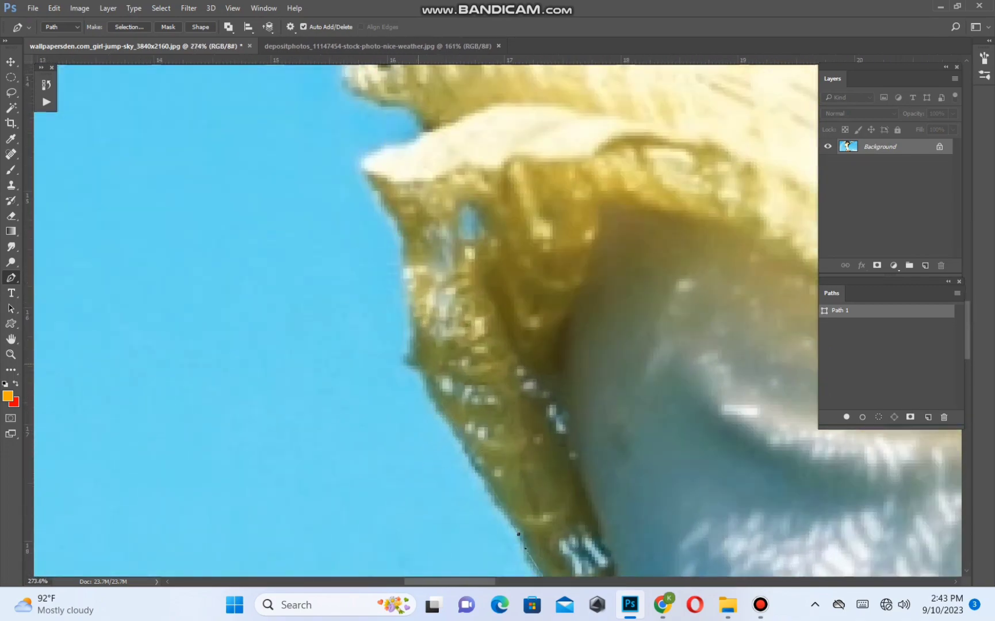
scroll(518, 534, down, 4)
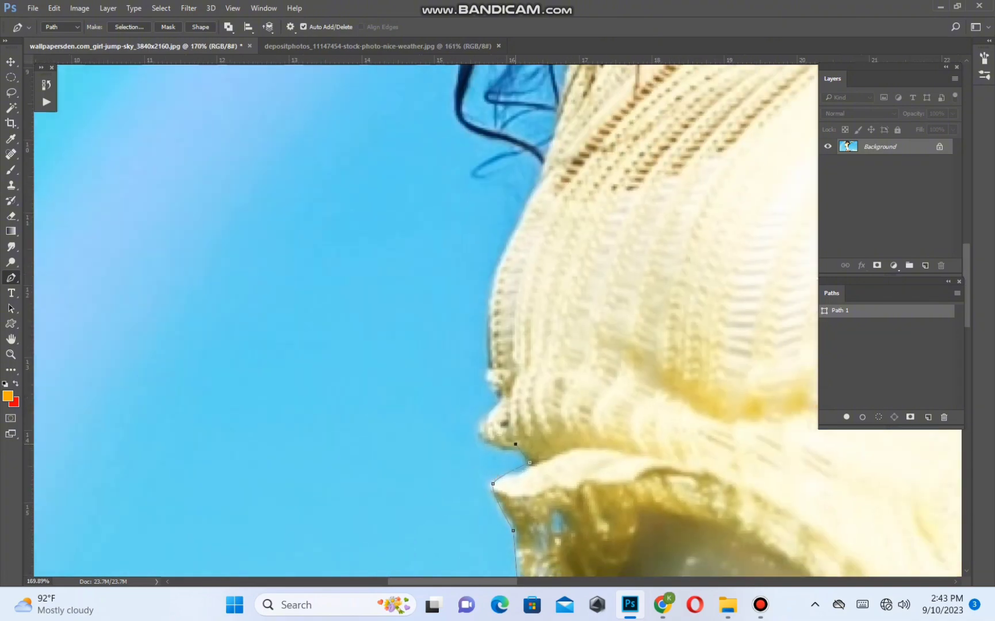
Extend the path along the sweater's chest edge up to where the loose hair curls begin.
scroll(481, 441, up, 8)
drag(482, 433, 515, 349)
drag(504, 271, 593, 336)
scroll(150, 124, down, 9)
drag(356, 170, 489, 357)
Route the path loosely around the stray curls beside the shoulder to the raised sleeve.
drag(505, 315, 301, 312)
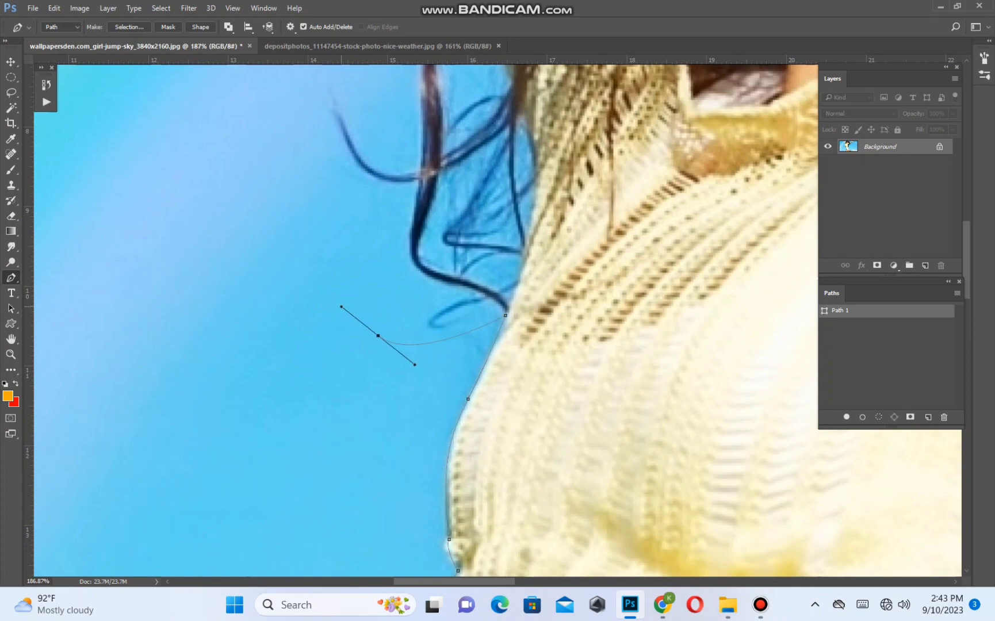
scroll(341, 307, down, 10)
drag(276, 150, 399, 407)
scroll(464, 481, up, 8)
drag(465, 480, 463, 337)
drag(456, 420, 490, 378)
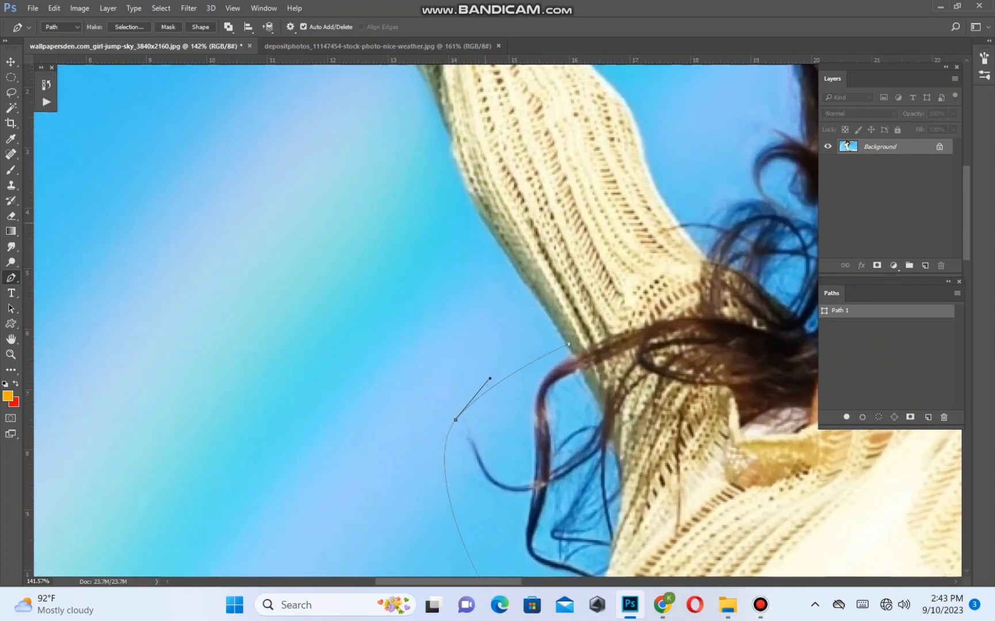
Trace the outer edge of the raised sleeve and wrist up past the image's upper border.
drag(485, 223, 464, 192)
drag(464, 192, 658, 535)
drag(636, 460, 624, 430)
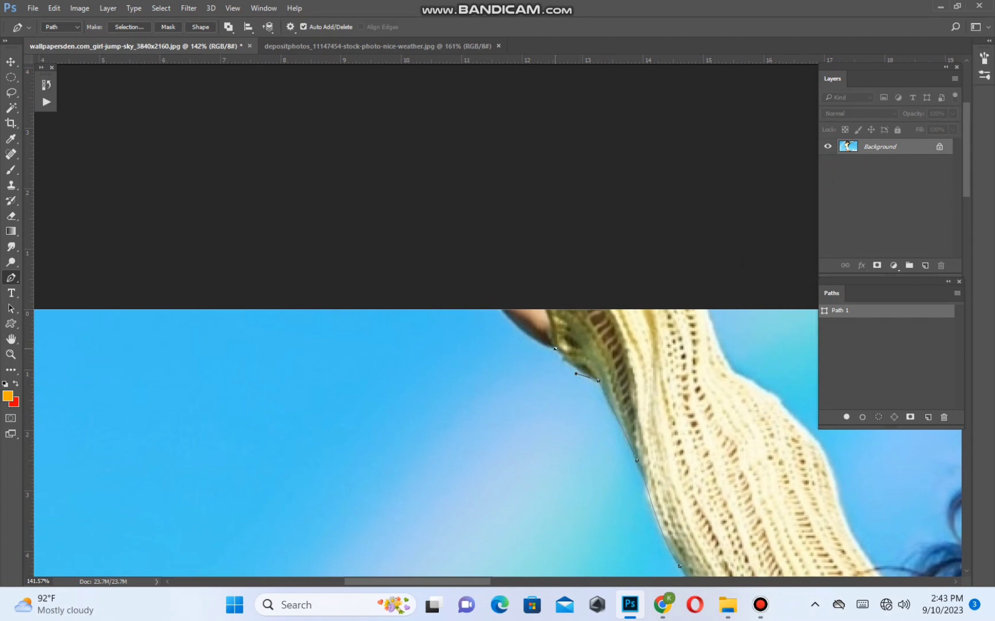
click(484, 295)
Trace the inner edge of the raised sleeve from the image's upper border down to the hair.
drag(672, 269, 337, 495)
scroll(258, 294, up, 8)
drag(337, 495, 108, 76)
drag(204, 157, 258, 216)
key(ctrl+z)
drag(218, 178, 241, 201)
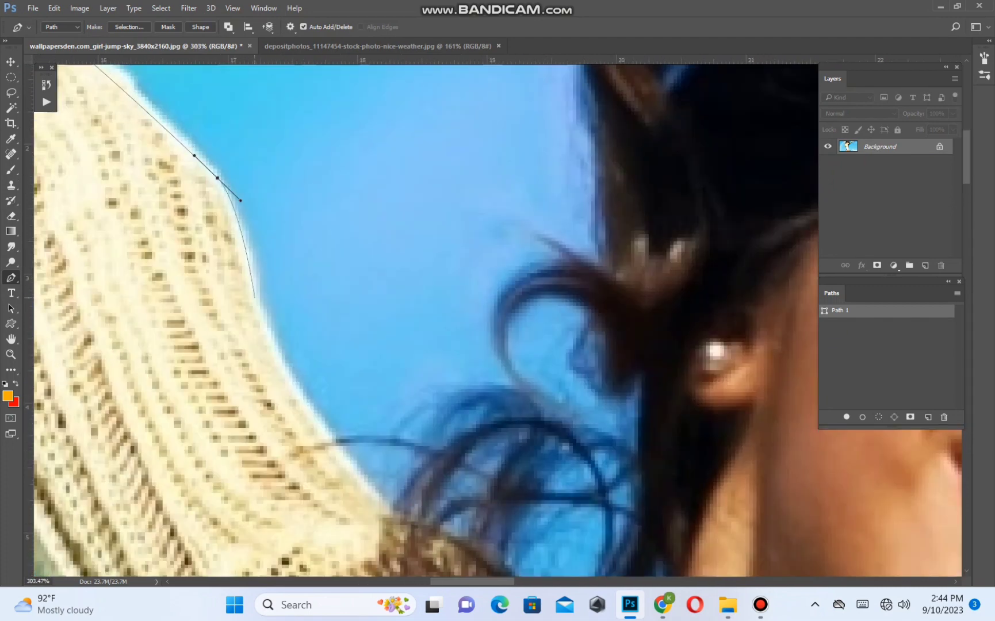
drag(264, 322, 270, 353)
click(336, 434)
Carry the path loosely around the head, above the canvas and past the flying hair, to the outstretched sleeve.
drag(479, 130, 467, 467)
scroll(467, 397, down, 6)
click(469, 219)
drag(805, 288, 127, 287)
click(583, 291)
drag(726, 499, 354, 287)
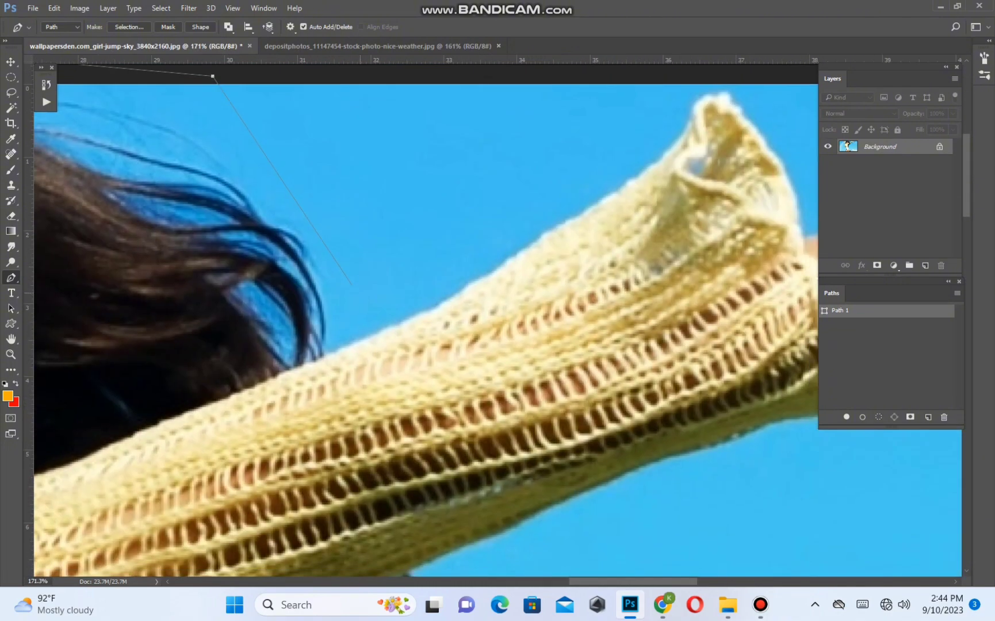
drag(325, 354, 403, 327)
Trace the upper edge of the outstretched sleeve up to the tip of its cuff.
drag(509, 264, 184, 467)
scroll(564, 233, up, 8)
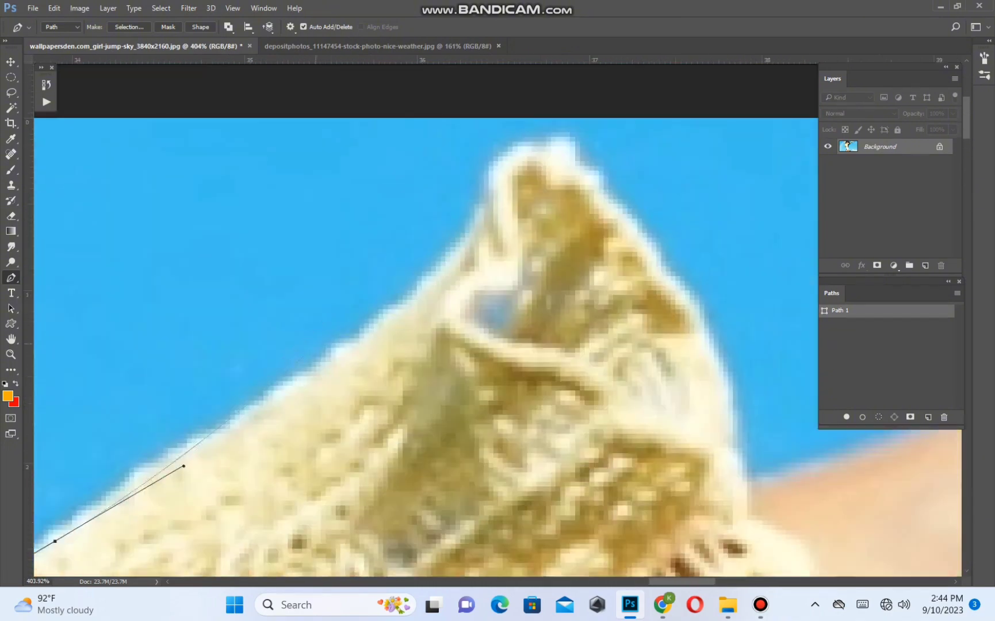
drag(391, 323, 400, 314)
drag(473, 217, 473, 207)
drag(518, 145, 544, 129)
Follow the cuff's outer edge from its tip down to the forearm, ending with a corner point.
drag(631, 224, 697, 298)
drag(731, 390, 731, 430)
drag(746, 469, 417, 271)
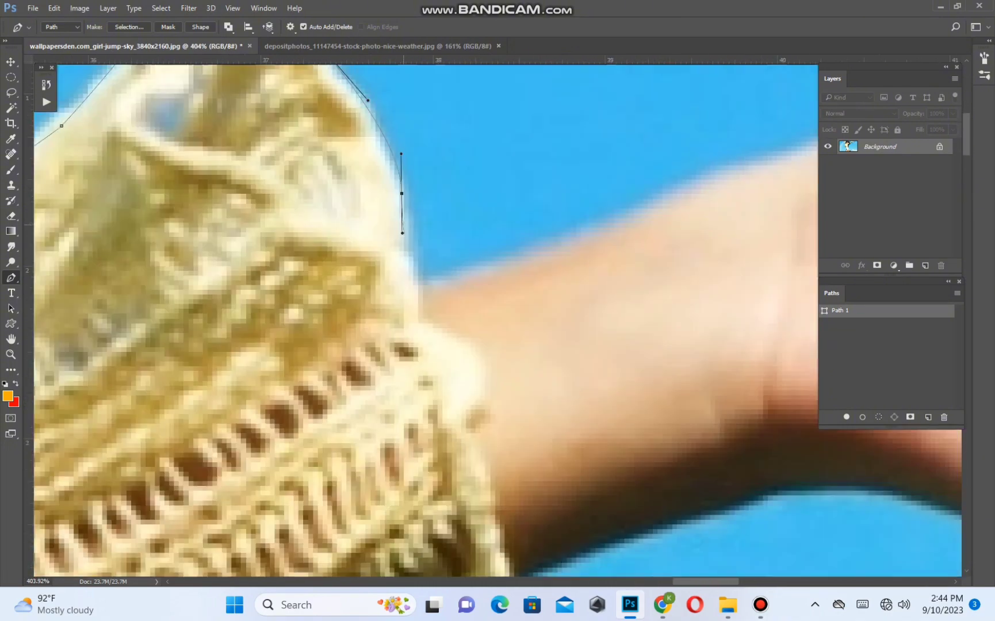
key(ctrl+z)
drag(406, 213, 417, 234)
click(424, 288)
Trace the upper edge of the forearm and wrist onto the back of the outstretched hand.
scroll(425, 287, down, 3)
drag(424, 287, 115, 453)
drag(307, 384, 339, 363)
drag(400, 344, 416, 335)
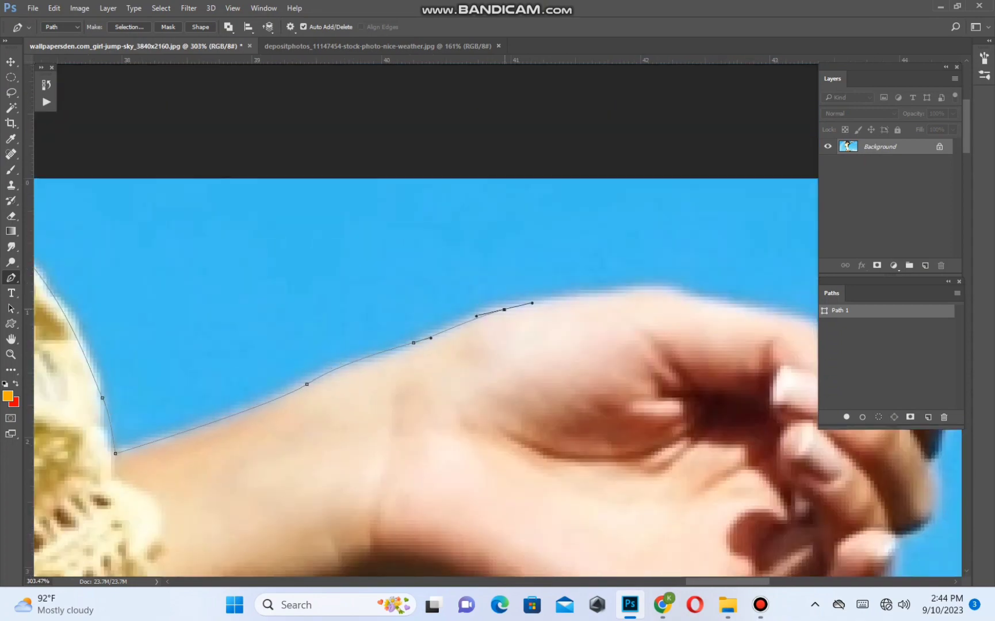
drag(686, 292, 180, 166)
Continue the path around the knuckles and curled fingers of the outstretched hand.
scroll(741, 306, up, 4)
drag(293, 198, 329, 223)
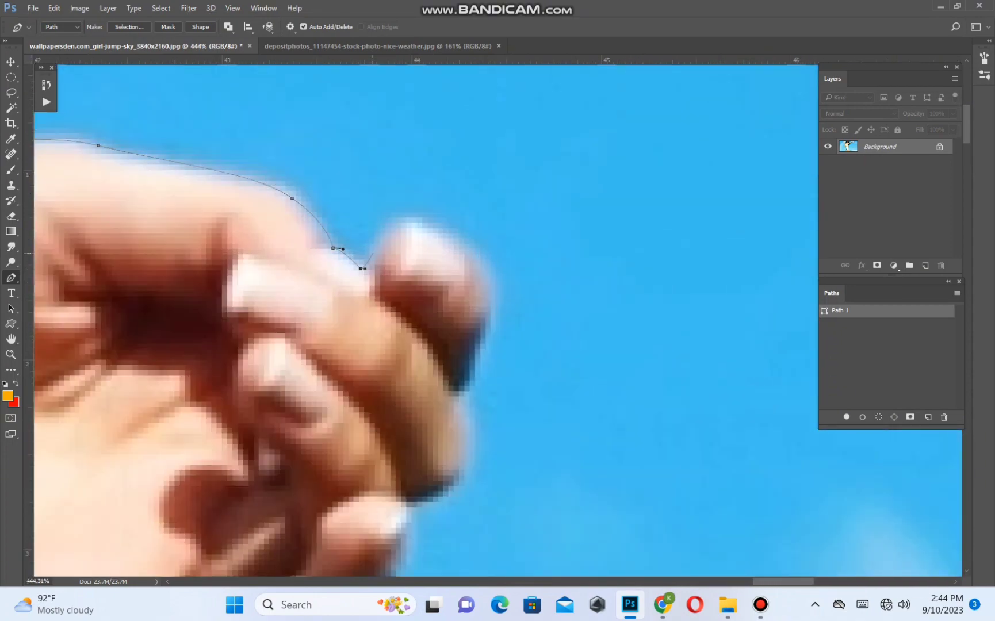
drag(492, 293, 490, 327)
drag(455, 395, 468, 71)
drag(473, 152, 472, 168)
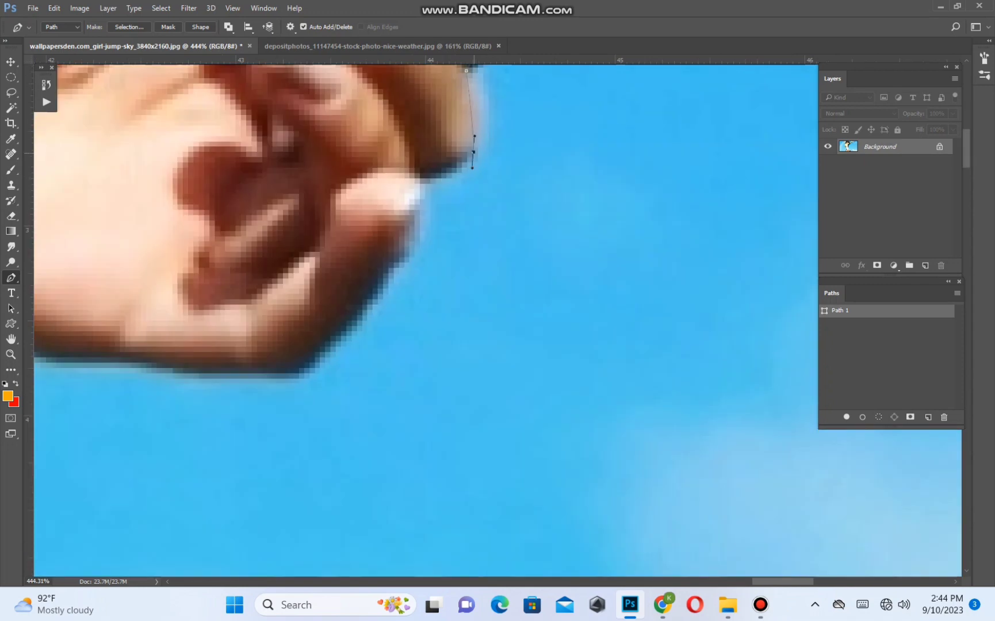
Trace the underside of the hand and forearm back to the sweater cuff.
drag(298, 364, 277, 376)
drag(277, 376, 829, 364)
drag(623, 340, 553, 327)
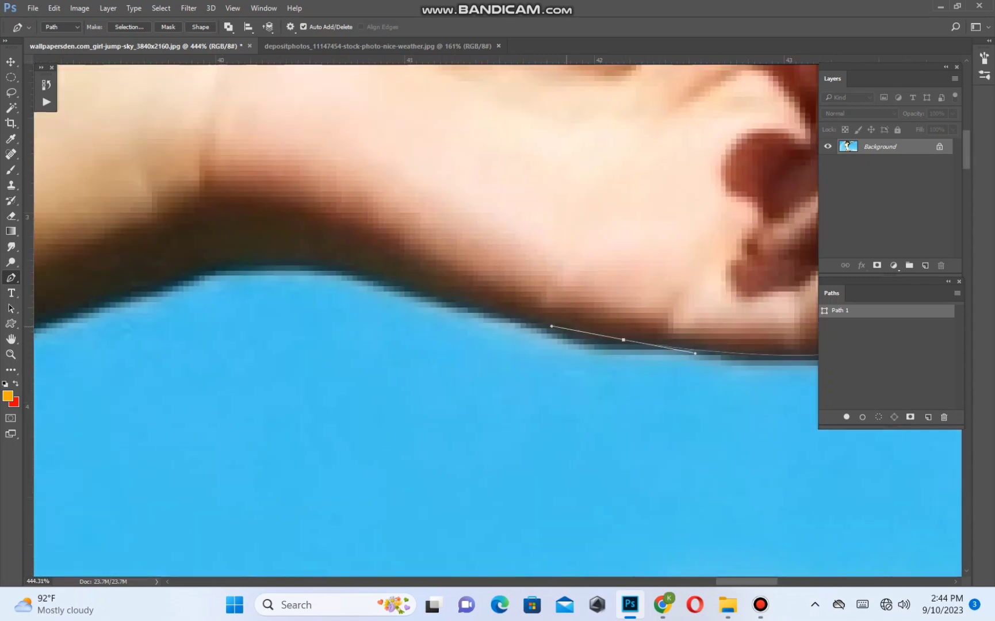
drag(311, 258, 886, 172)
drag(687, 239, 596, 275)
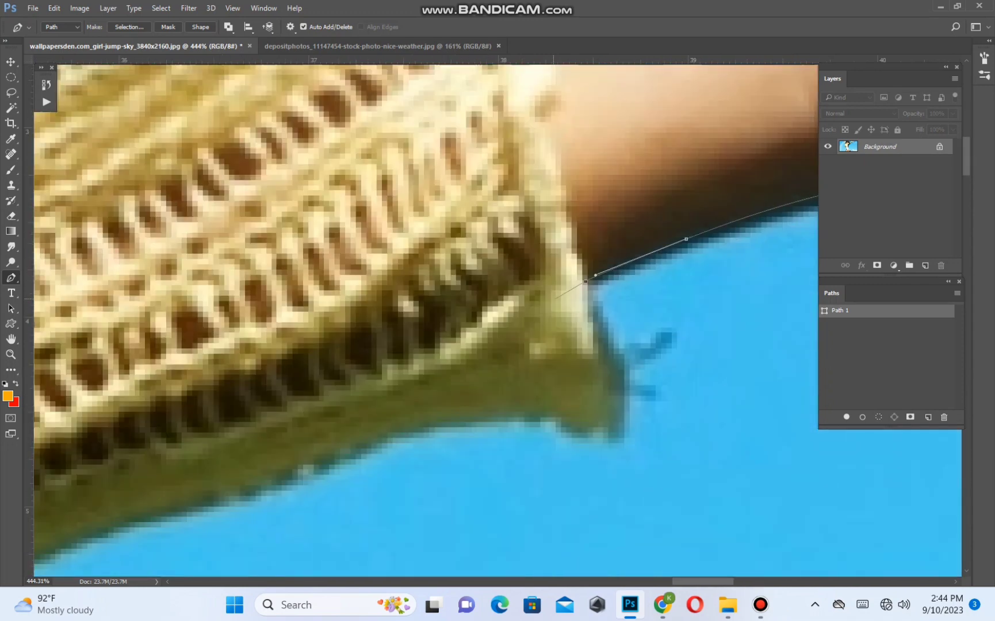
Trace around the lower corner of the cuff onto the underside of the sleeve.
scroll(586, 281, down, 3)
scroll(586, 282, up, 5)
drag(646, 321, 661, 366)
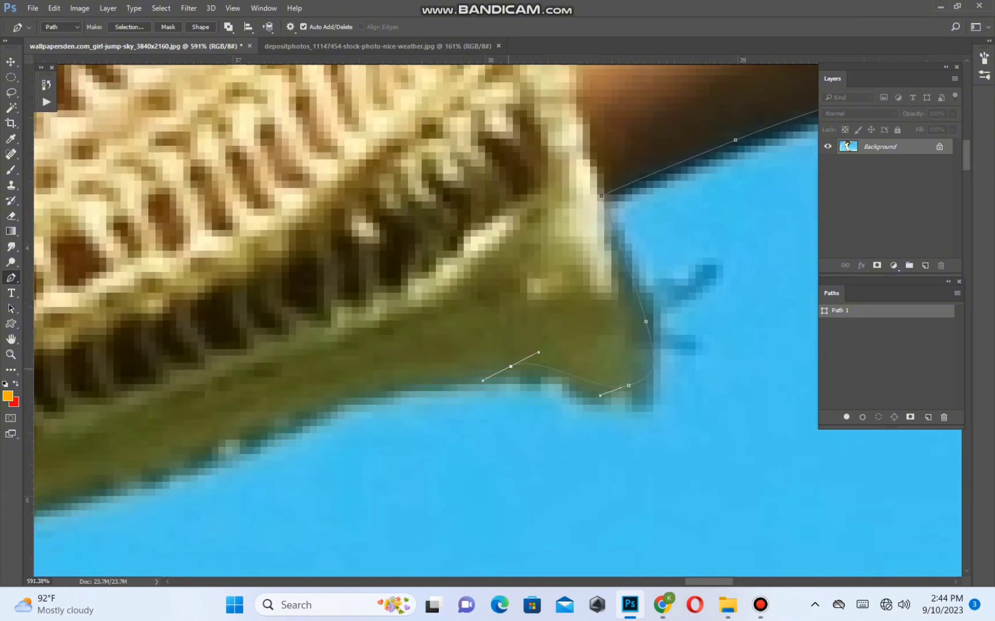
drag(508, 370, 728, 306)
drag(729, 304, 737, 311)
Continue the path along the underside of the outstretched sleeve to where the hair hangs below it.
scroll(296, 415, down, 4)
drag(425, 378, 685, 255)
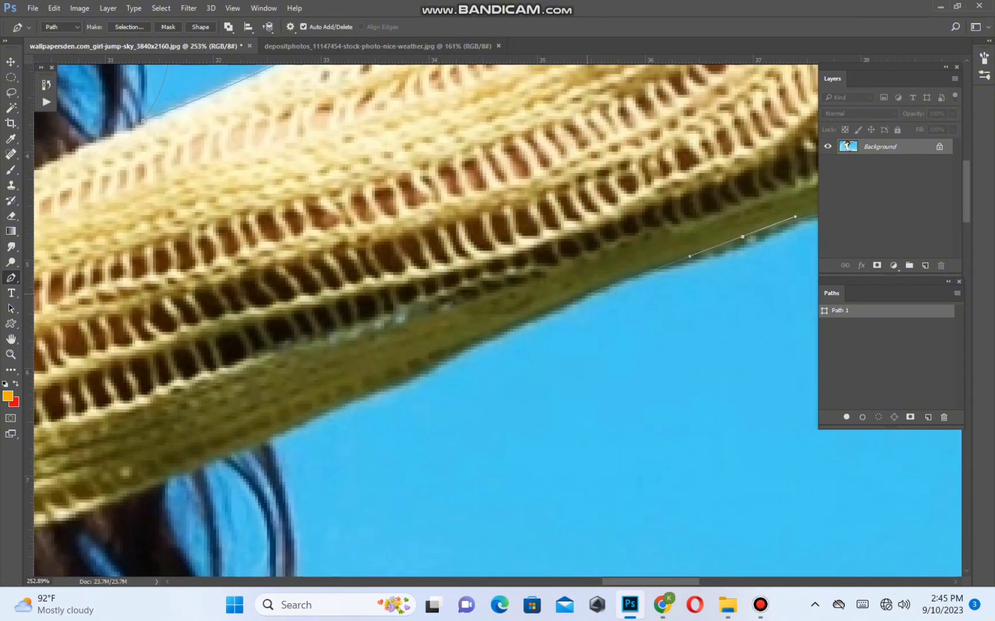
drag(580, 296, 753, 216)
scroll(529, 303, up, 5)
drag(617, 294, 535, 344)
key(ctrl+z)
drag(590, 302, 555, 324)
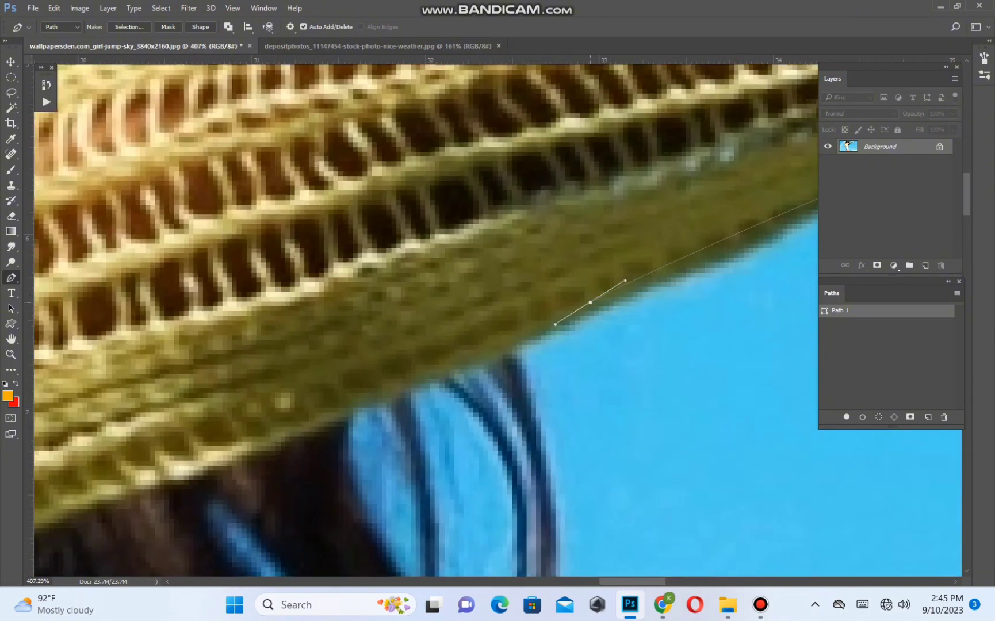
Route the path loosely around the long hair behind the back down towards the sweater's rear hem.
scroll(547, 345, down, 15)
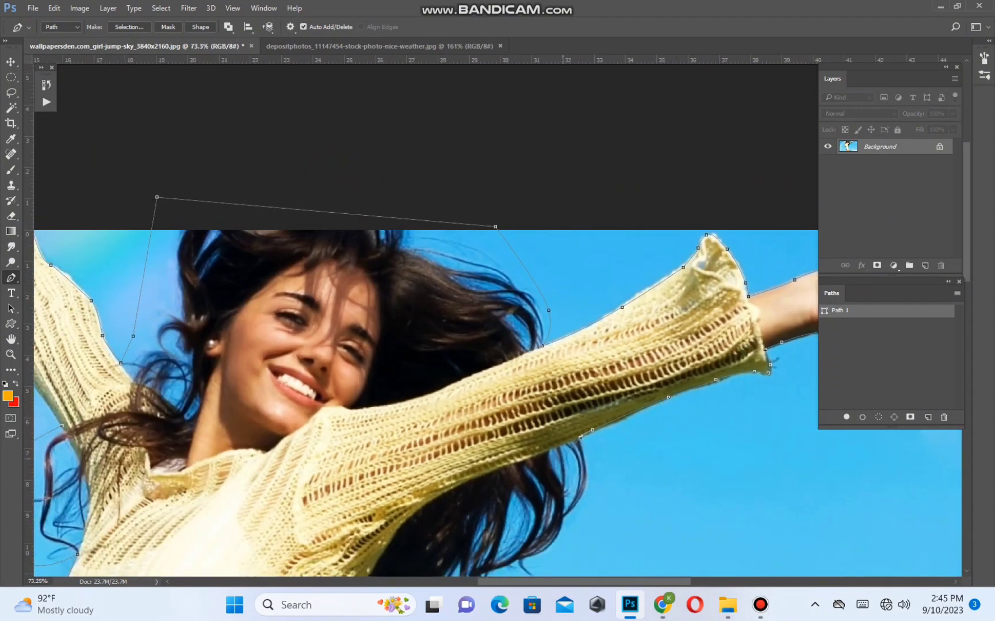
scroll(563, 458, down, 6)
scroll(580, 320, up, 4)
drag(633, 182, 621, 240)
click(516, 419)
Bring the path in to the sweater's back edge and trace it down around its rear tip.
scroll(472, 489, up, 15)
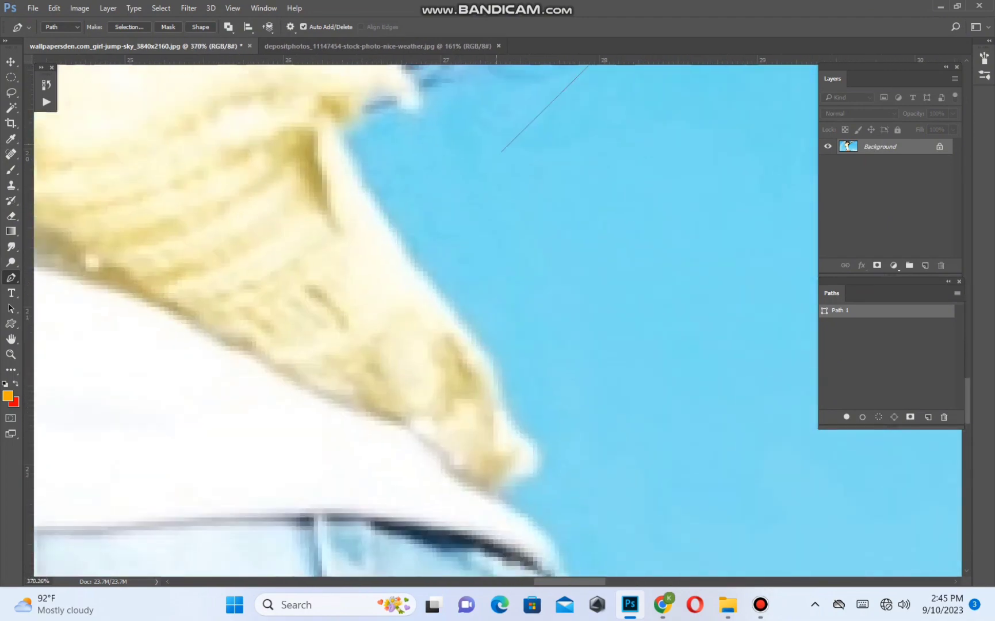
drag(482, 129, 427, 150)
click(343, 137)
drag(456, 393, 279, 107)
scroll(325, 409, down, 4)
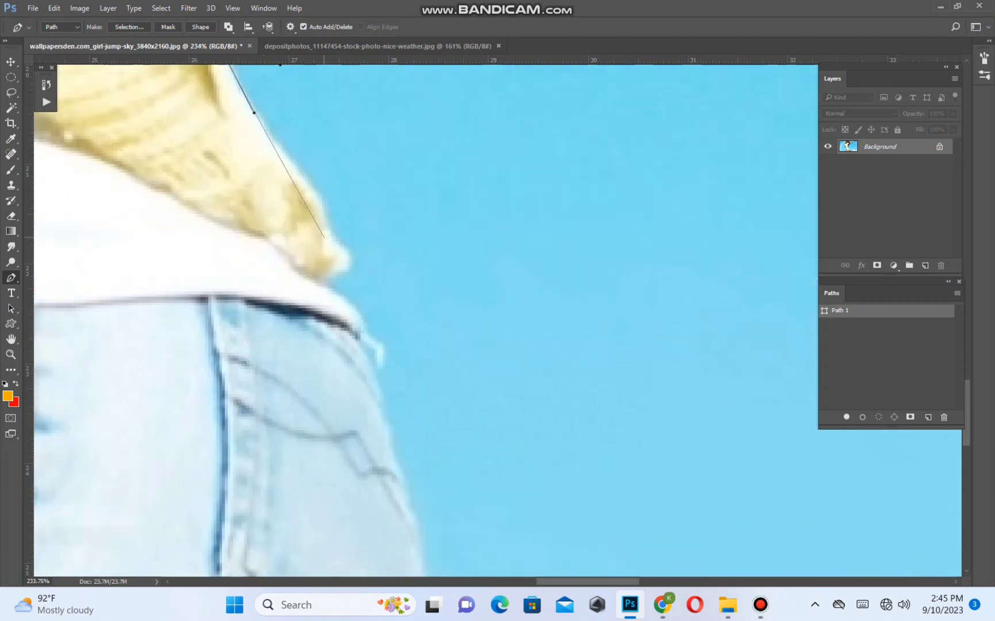
scroll(287, 130, up, 4)
drag(317, 210, 350, 241)
drag(345, 280, 370, 317)
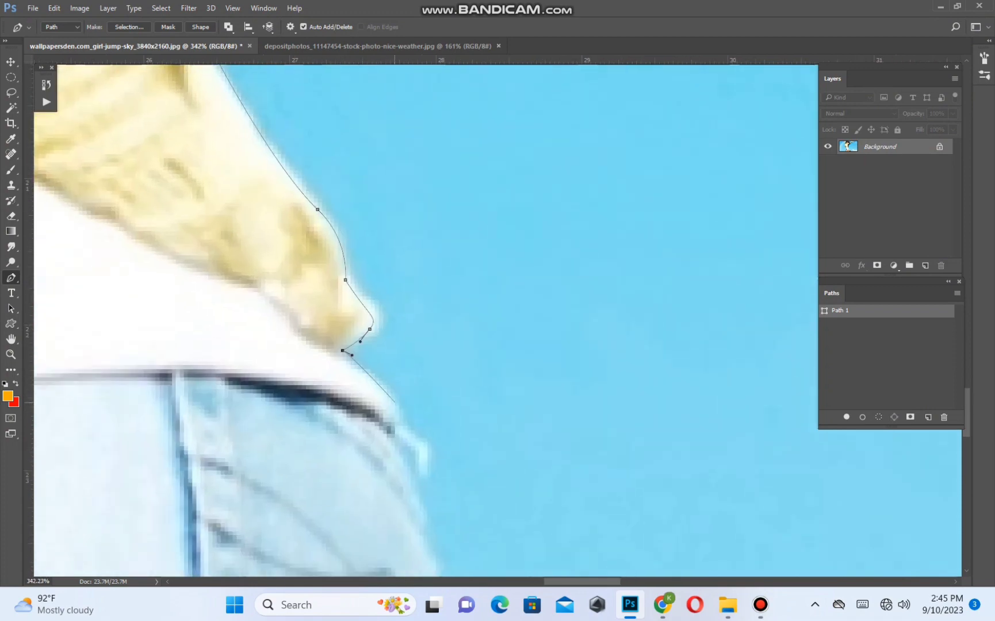
Trace the rear of the shirt hem and the waistband onto the back of the denim shorts.
drag(395, 402, 407, 432)
drag(407, 432, 327, 163)
scroll(327, 162, up, 3)
click(311, 162)
drag(361, 208, 375, 281)
drag(346, 309, 401, 467)
Continue the path down the back pocket edge of the shorts to a corner point at the heel.
scroll(400, 467, down, 8)
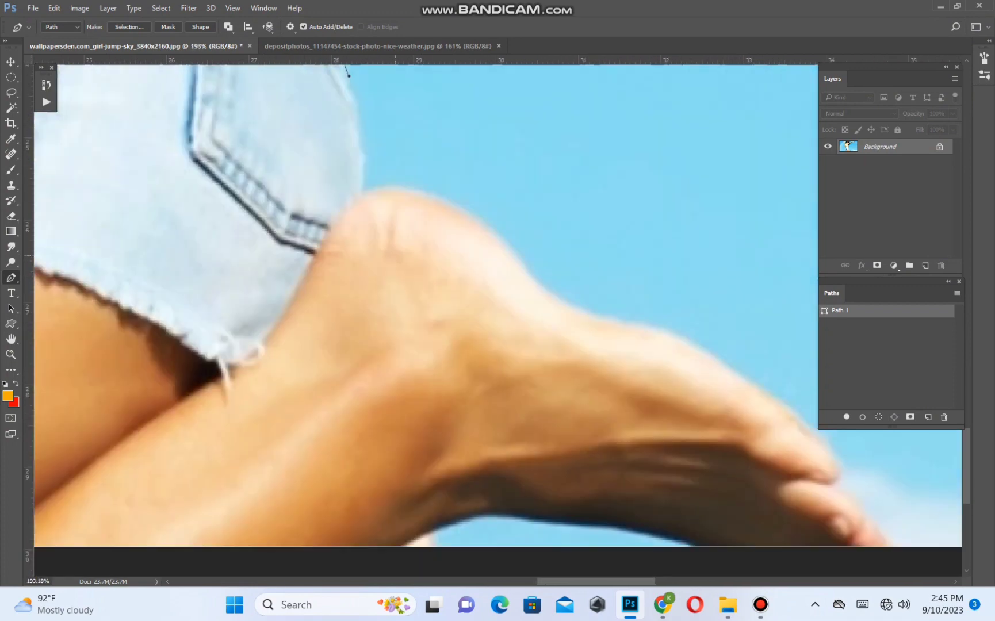
scroll(353, 129, up, 9)
drag(369, 170, 377, 270)
click(376, 278)
Trace the curve of the heel and the sole of the raised foot towards the toes.
drag(610, 315, 711, 395)
drag(730, 507, 321, 253)
scroll(322, 254, down, 4)
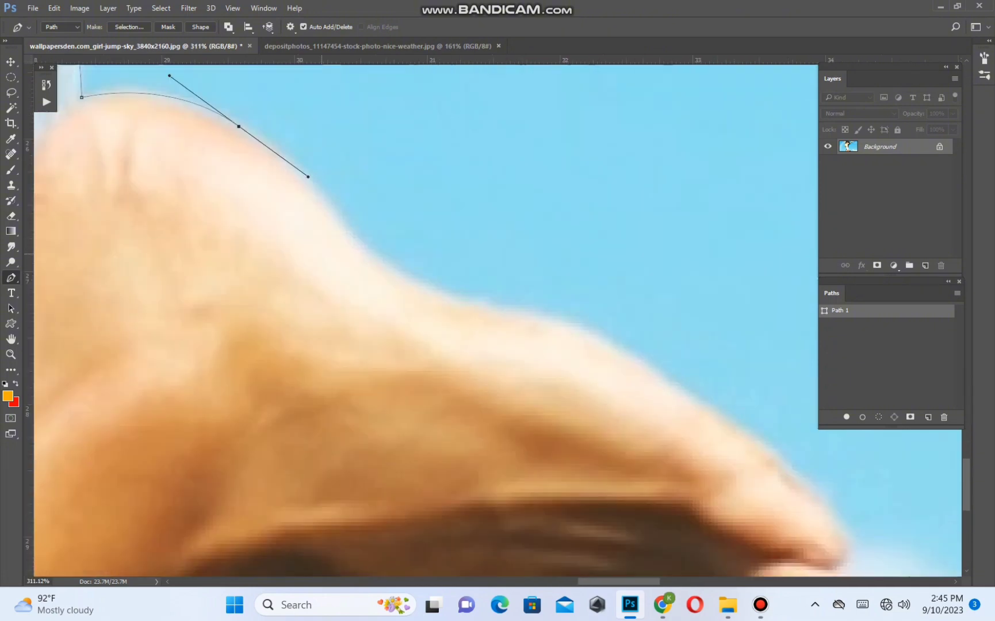
scroll(340, 252, up, 6)
drag(375, 235, 424, 284)
drag(613, 338, 778, 365)
drag(776, 362, 75, 173)
scroll(75, 173, down, 7)
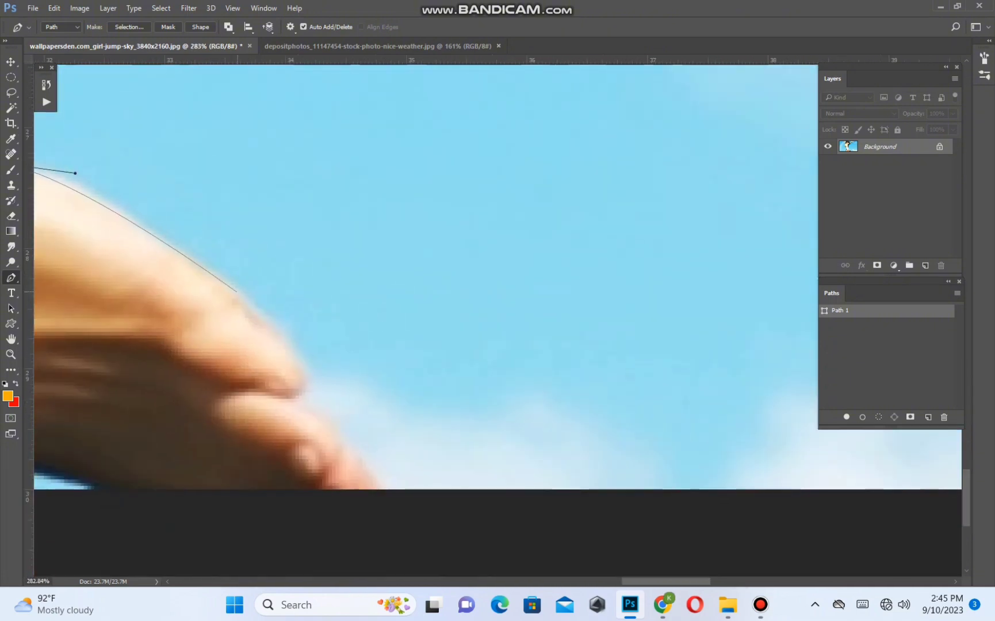
Trace around the toes, with a corner point between them, down to the image's lower border.
drag(171, 244, 257, 302)
drag(301, 354, 273, 371)
scroll(337, 436, up, 6)
drag(258, 376, 250, 378)
alt+click(258, 376)
drag(340, 421, 400, 489)
Trace the shaded underside of the foot and ankle back to below the image's lower border.
scroll(400, 489, down, 5)
drag(136, 294, 804, 372)
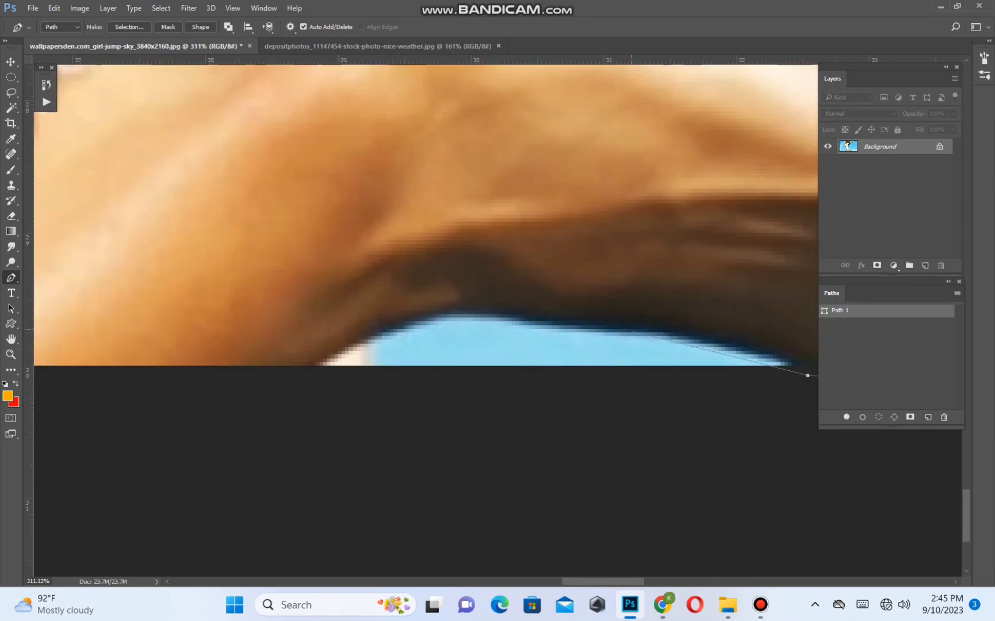
drag(630, 330, 473, 304)
drag(375, 329, 306, 361)
click(193, 393)
Run the path below the canvas back to its starting point at the thigh and close the outline.
scroll(320, 471, down, 14)
drag(91, 471, 817, 403)
click(657, 387)
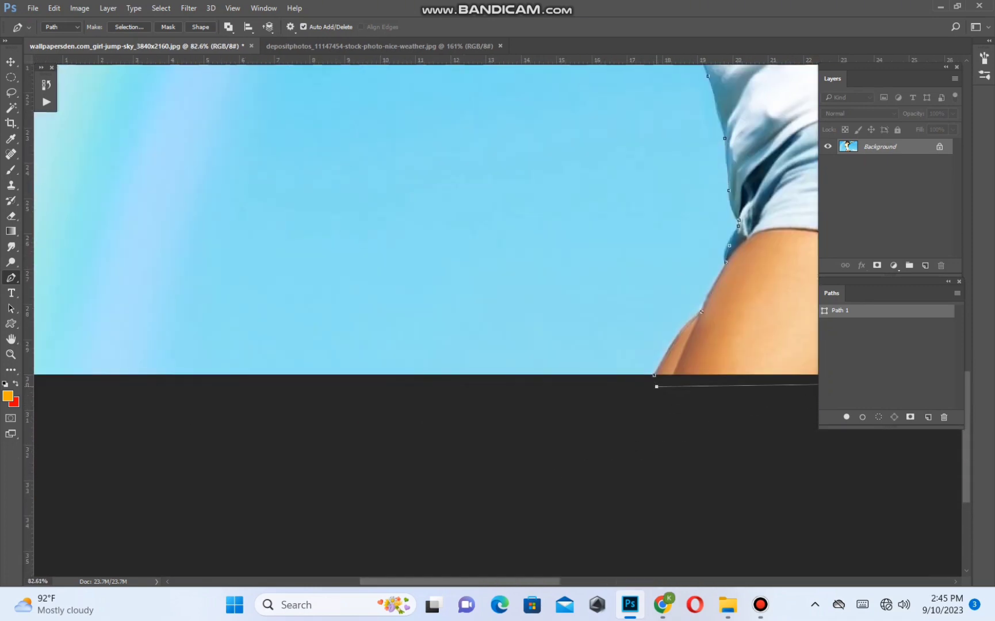
scroll(650, 387, down, 7)
drag(704, 79, 626, 355)
key(Return)
click(880, 311)
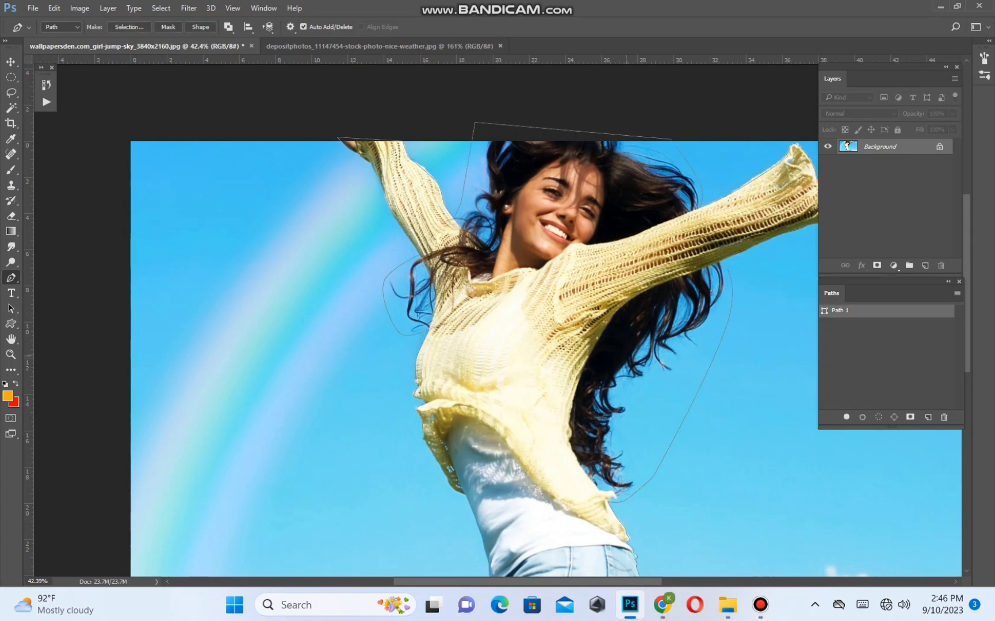
Convert the closed path around the woman into a selection and feather it by 0.5 pixels.
scroll(498, 320, down, 3)
key(ctrl+Return)
key(shift+F6)
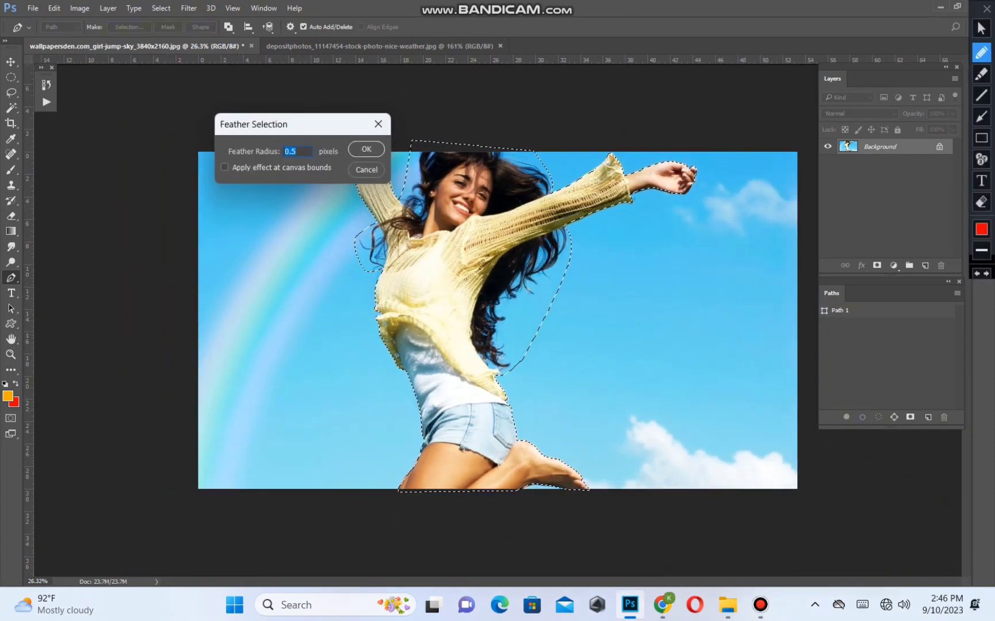
key(Escape)
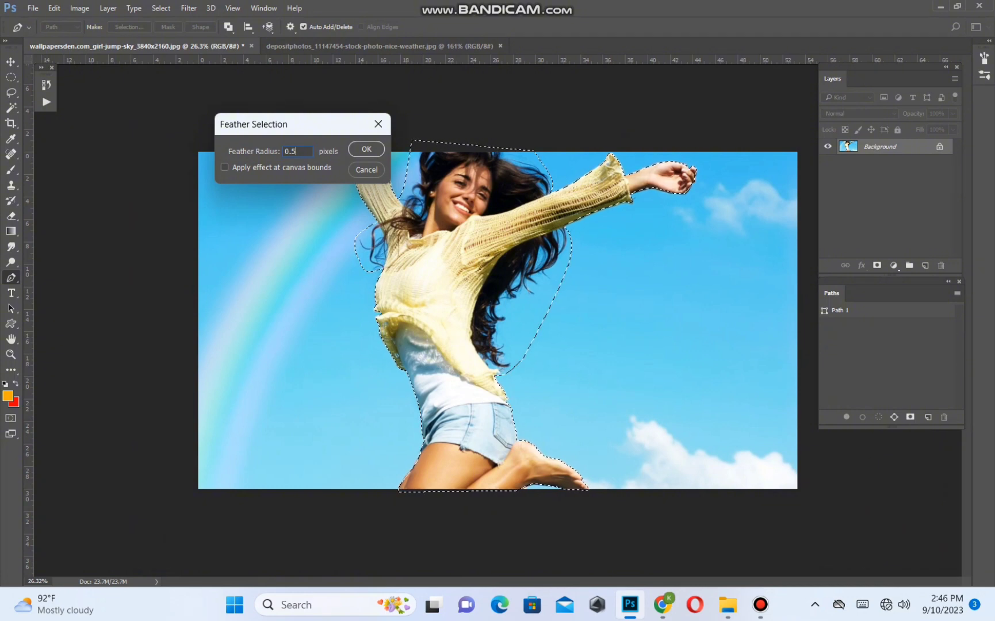
key(Return)
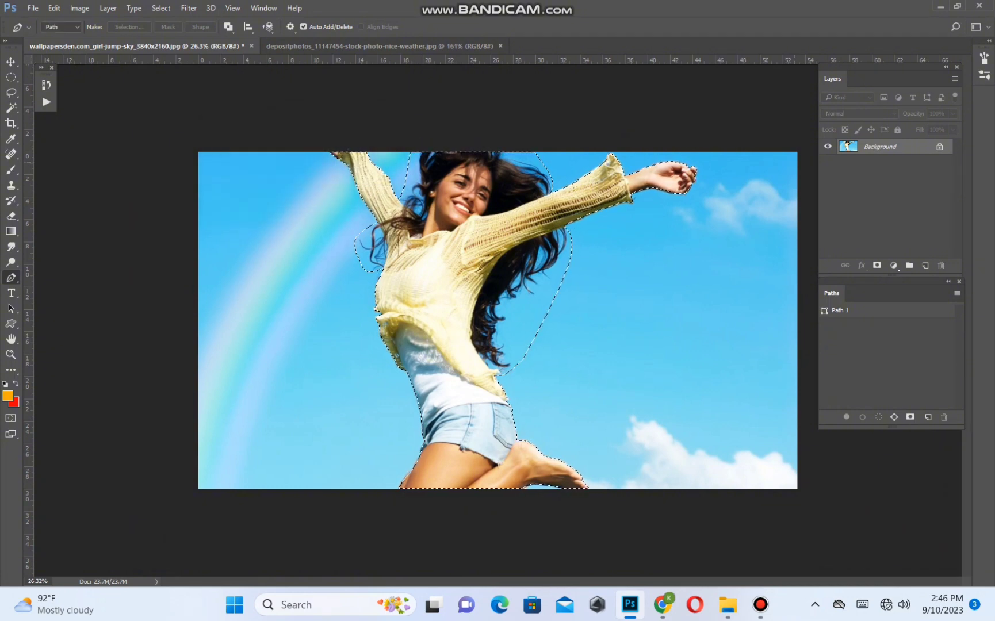
Copy the selected woman to a new layer and insert a solid #363636 color fill layer beneath it, above the background.
key(ctrl+j)
click(880, 162)
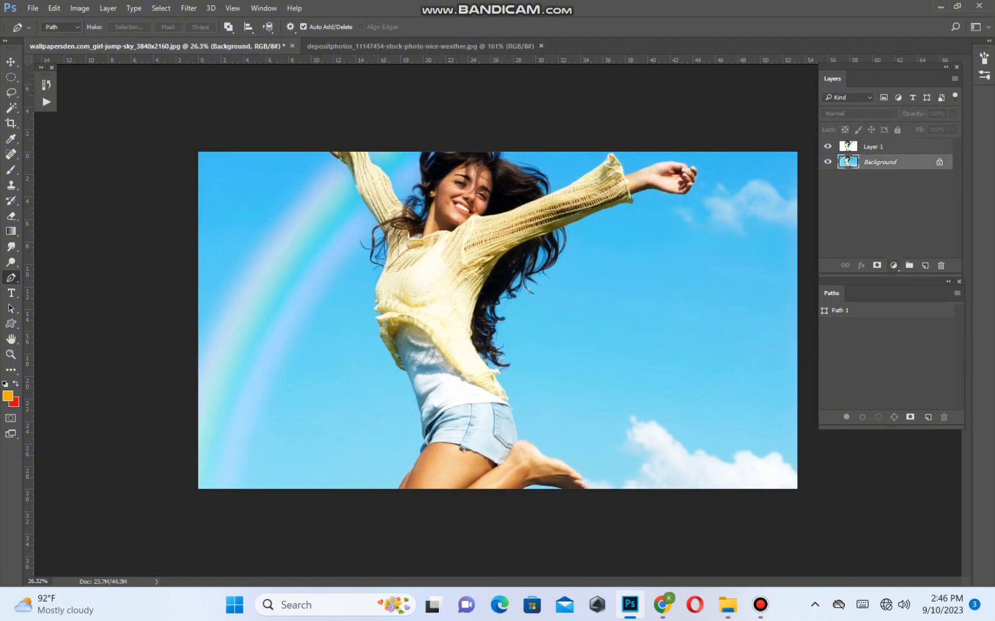
click(893, 265)
click(877, 280)
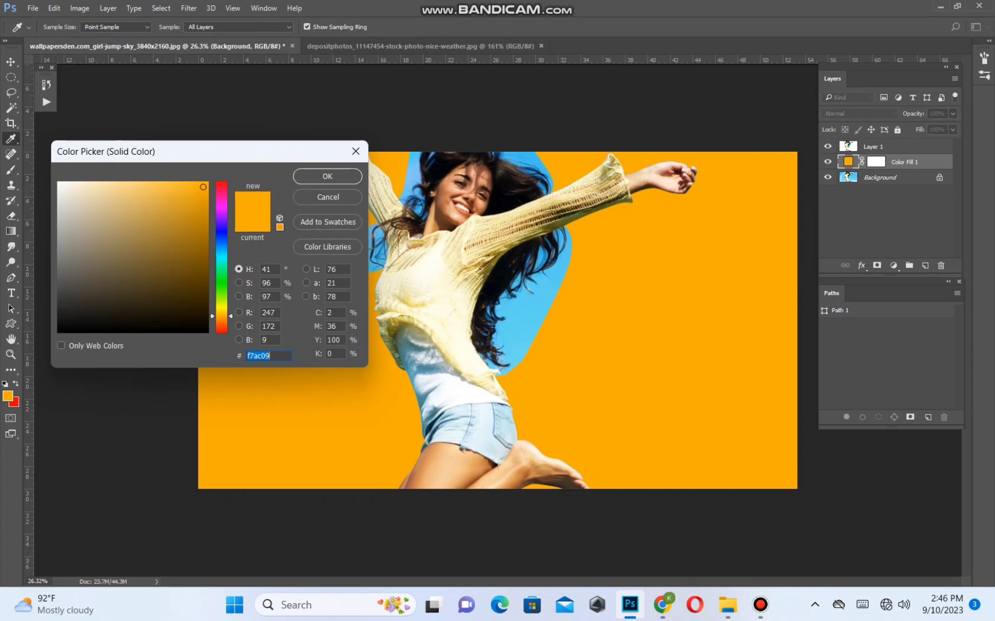
text(4f4f4f)
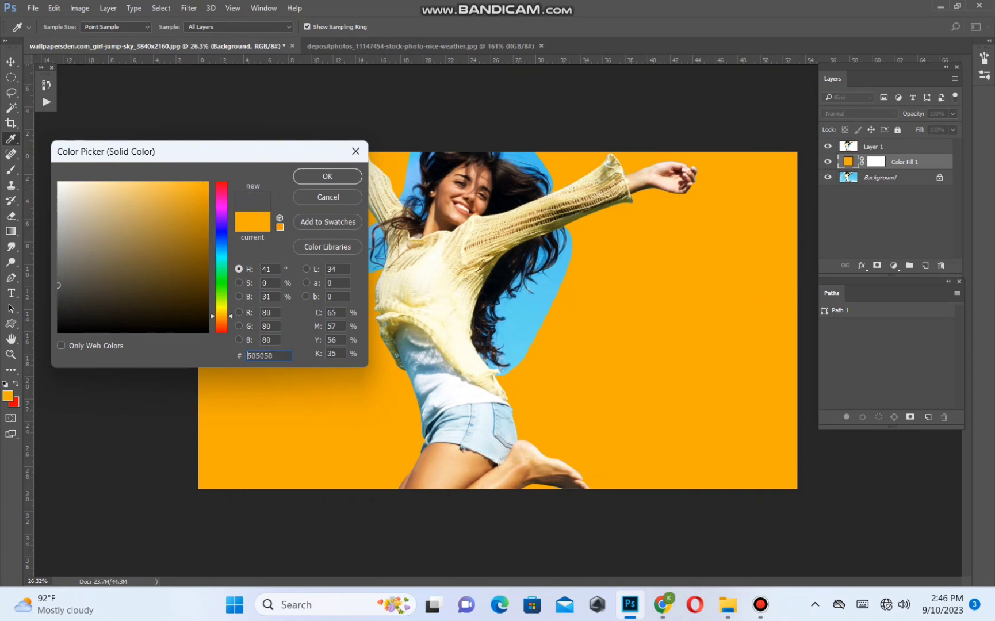
text(363636)
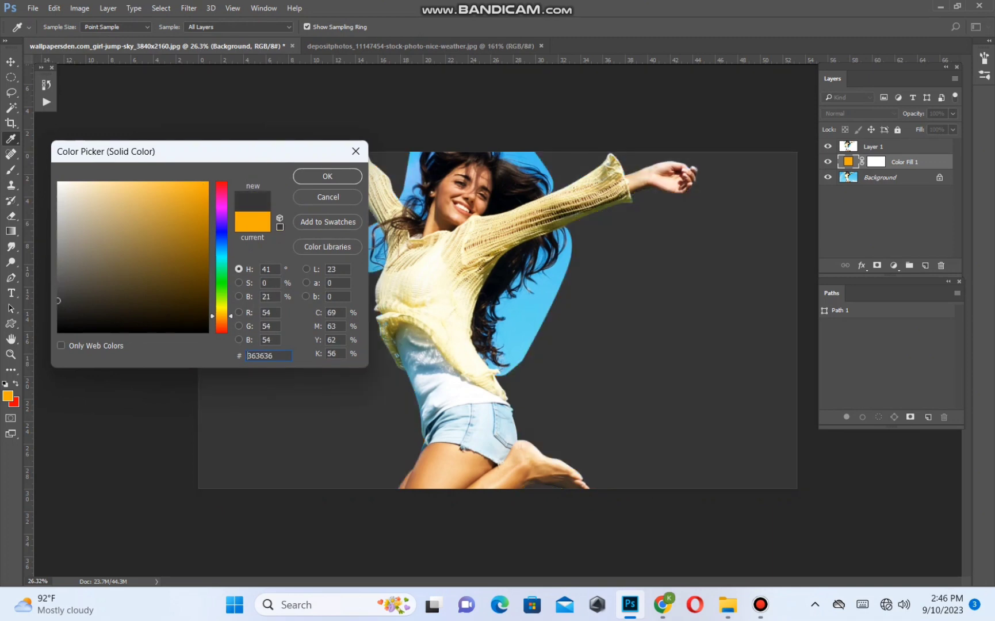
key(Return)
On the cutout layer, start a new Pen path outside the loose hair below the raised arm and anchor it at the sweater's edge.
scroll(516, 247, up, 5)
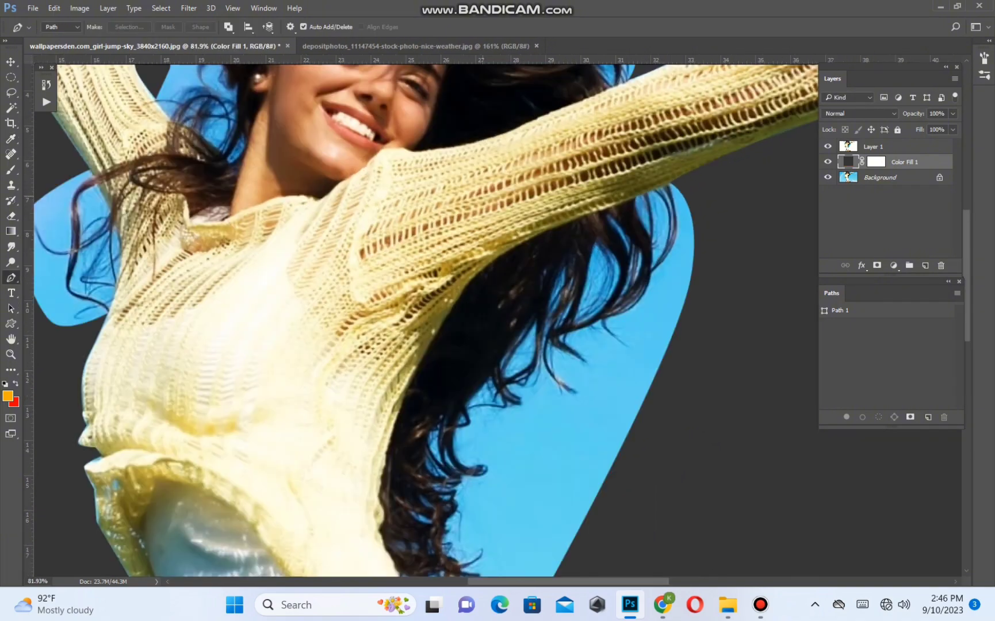
drag(138, 196, 609, 354)
click(885, 146)
scroll(480, 446, up, 5)
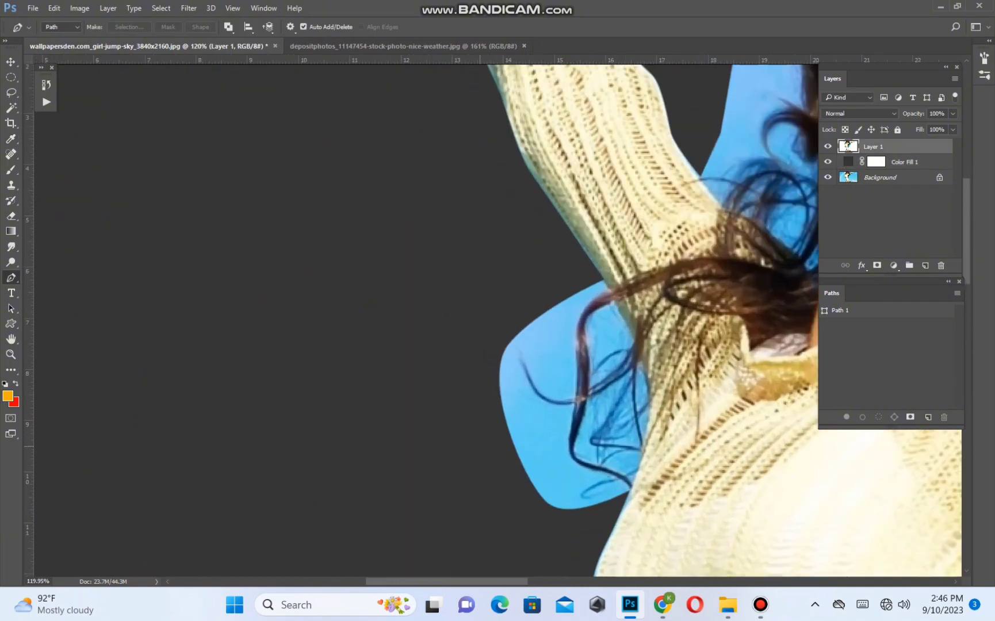
drag(476, 536, 407, 452)
scroll(574, 315, up, 4)
scroll(573, 315, up, 3)
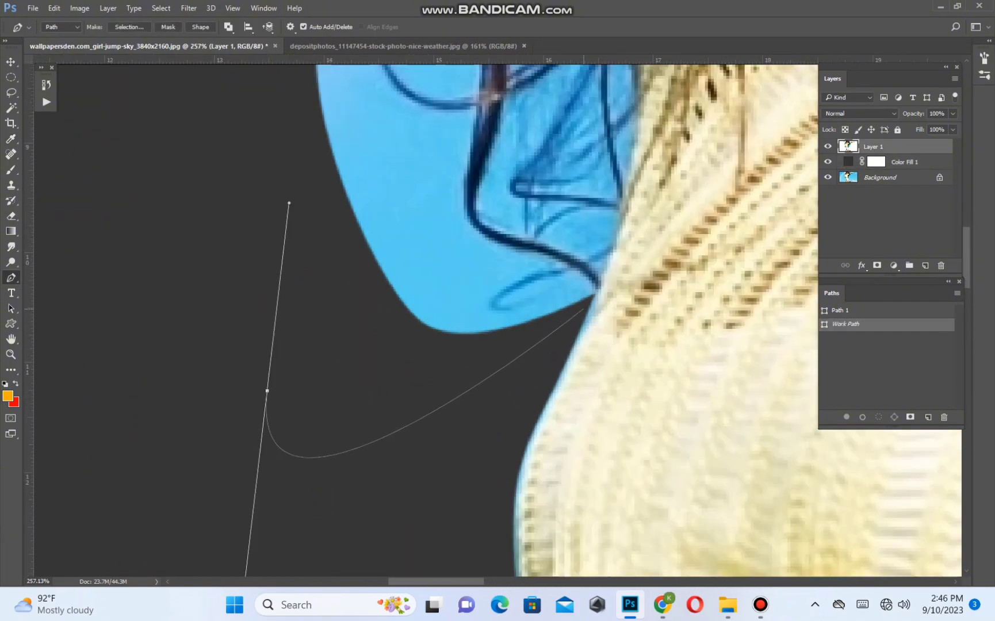
drag(596, 300, 625, 512)
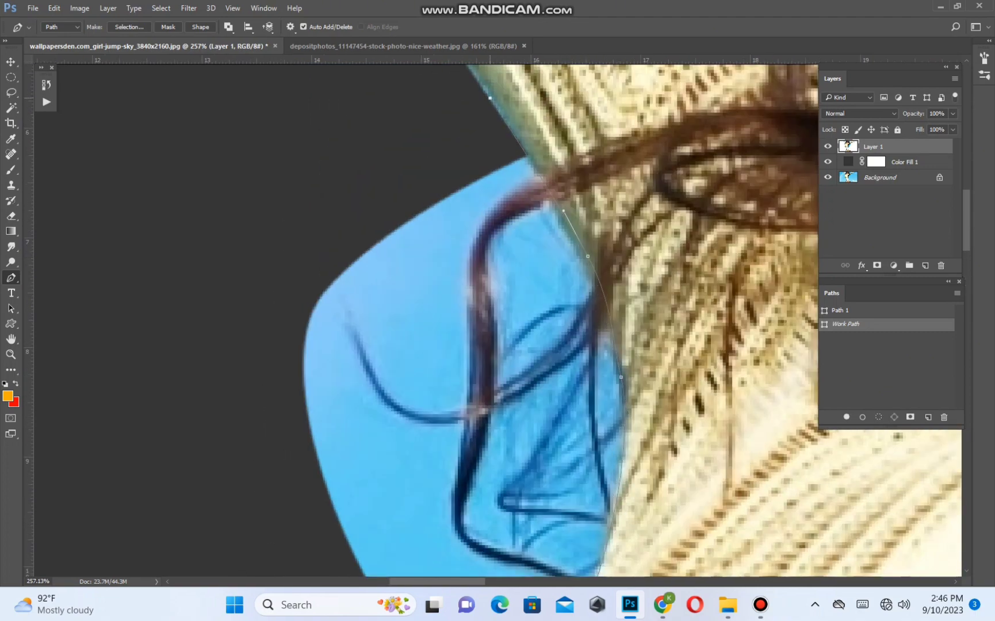
Continue the path up past the loose strands and outside the raised sleeve to the wrist, ending above the canvas.
scroll(415, 94, down, 5)
drag(403, 98, 623, 477)
click(516, 349)
scroll(326, 382, down, 5)
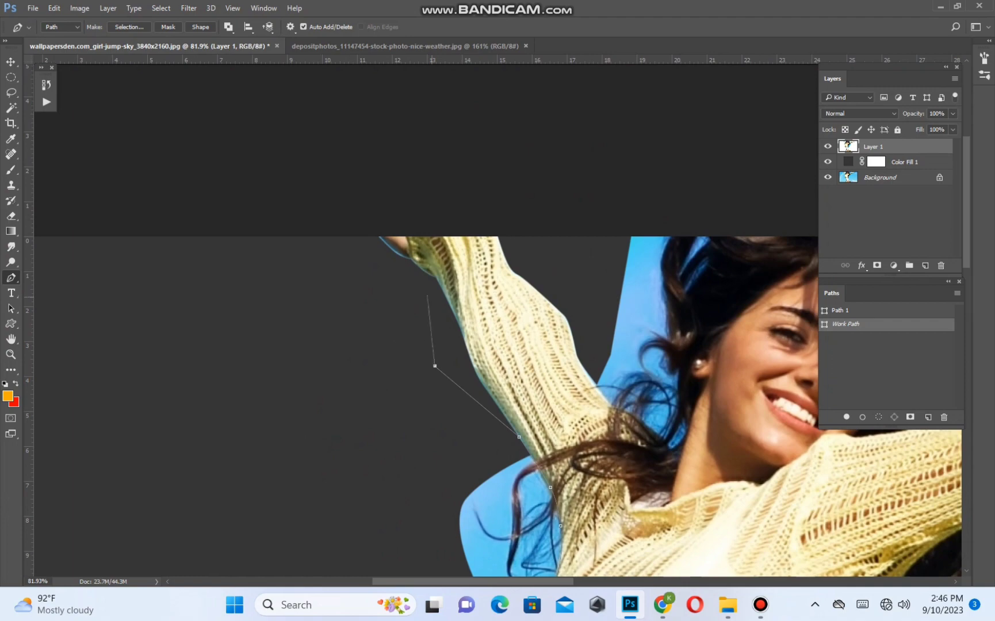
scroll(428, 295, up, 5)
click(412, 263)
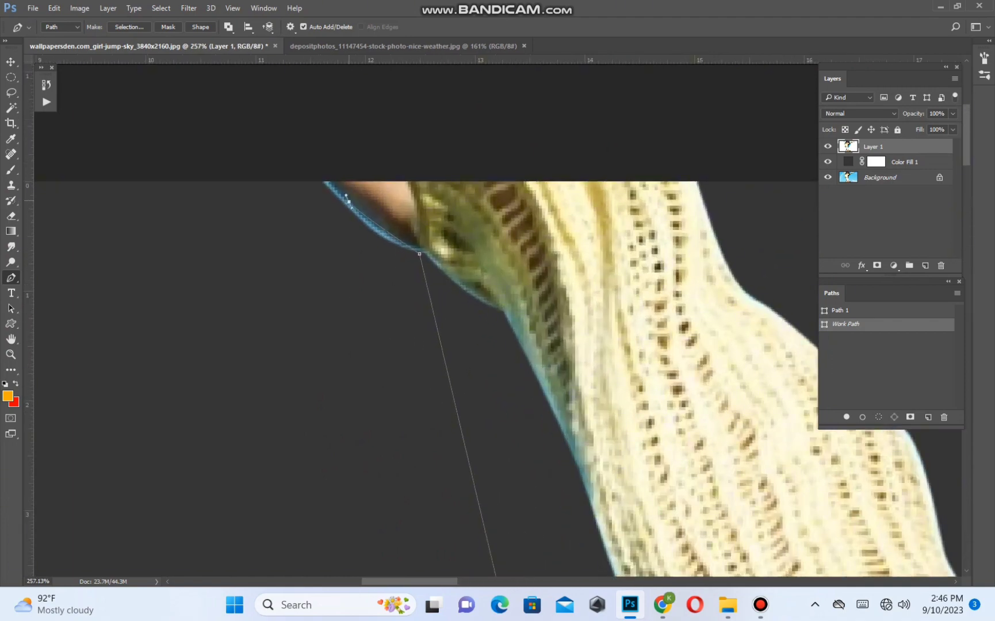
drag(312, 171, 301, 156)
Carry the path across the raised arm above the canvas and down to the sleeve's inner edge.
drag(721, 210, 320, 215)
scroll(319, 214, down, 2)
click(491, 160)
drag(452, 460, 235, 297)
scroll(235, 297, up, 2)
click(270, 305)
click(296, 374)
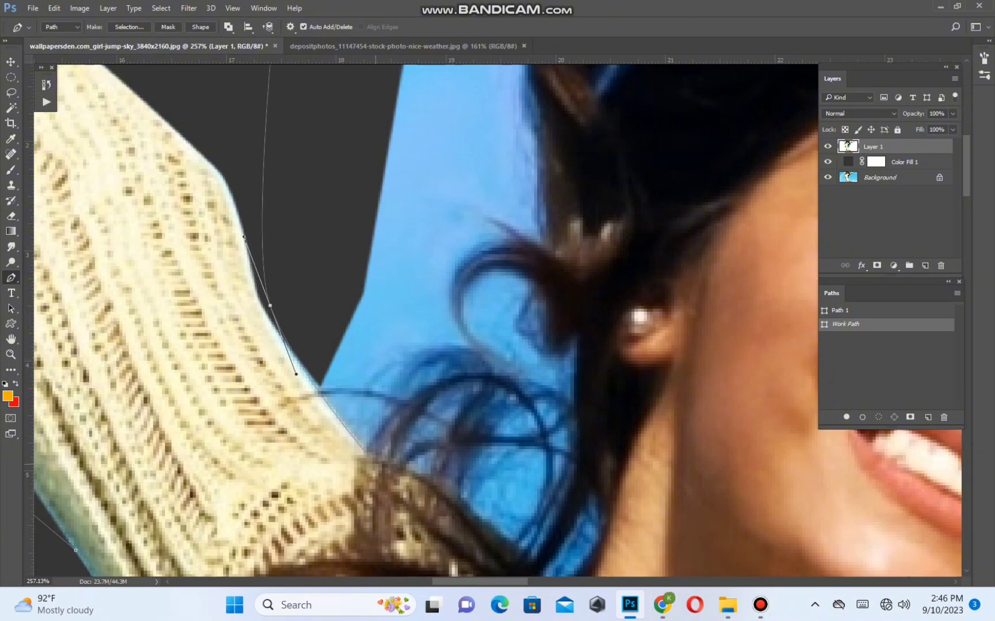
Trace the path along the inner sleeve and shoulder beneath the loose curls to the neck, and up behind the ear.
click(352, 447)
click(377, 464)
click(404, 482)
drag(471, 511, 506, 546)
drag(506, 546, 349, 431)
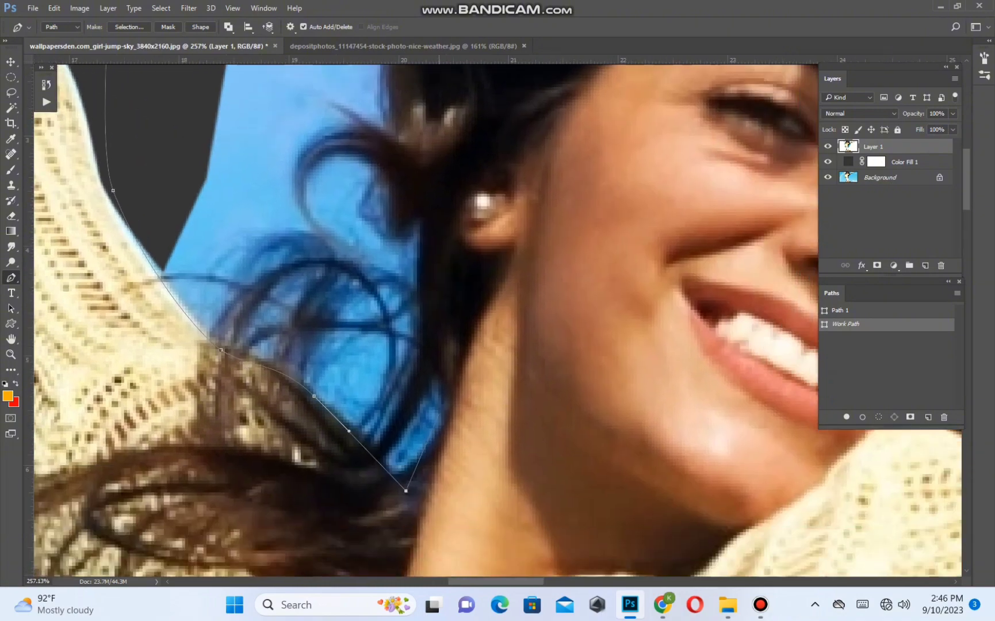
drag(426, 264, 430, 248)
Run the path up through the dark hair behind the ear, above the canvas and across the top of the head.
drag(413, 148, 476, 508)
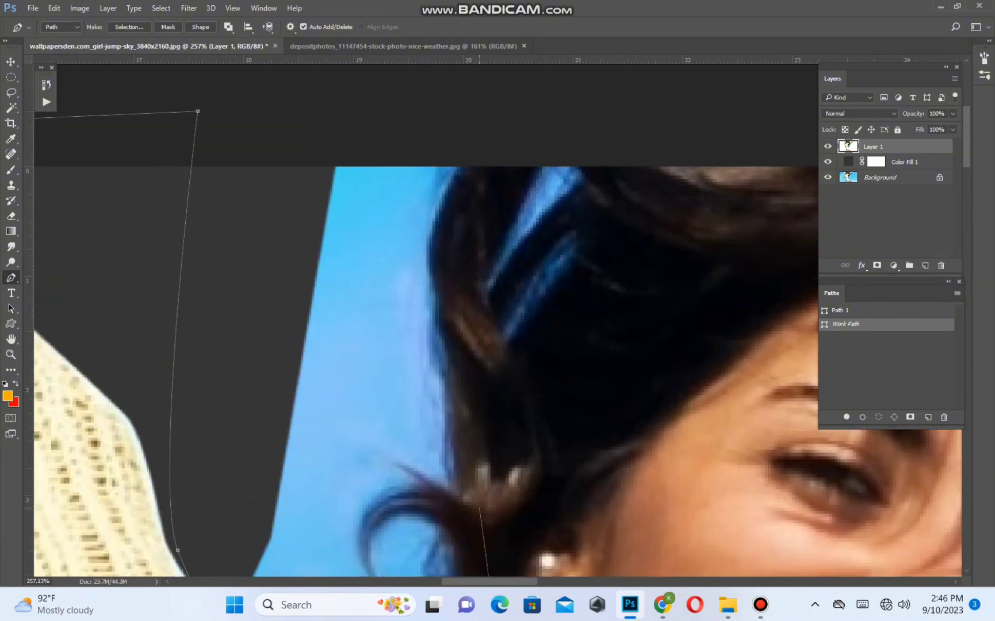
scroll(476, 508, down, 5)
drag(489, 430, 539, 393)
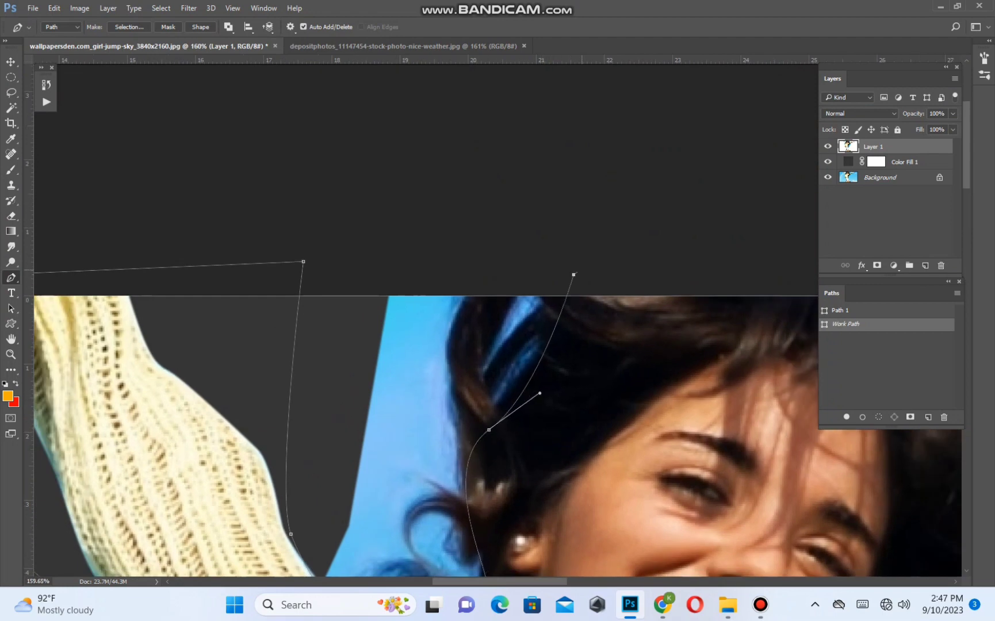
drag(582, 271, 222, 246)
scroll(222, 208, down, 1)
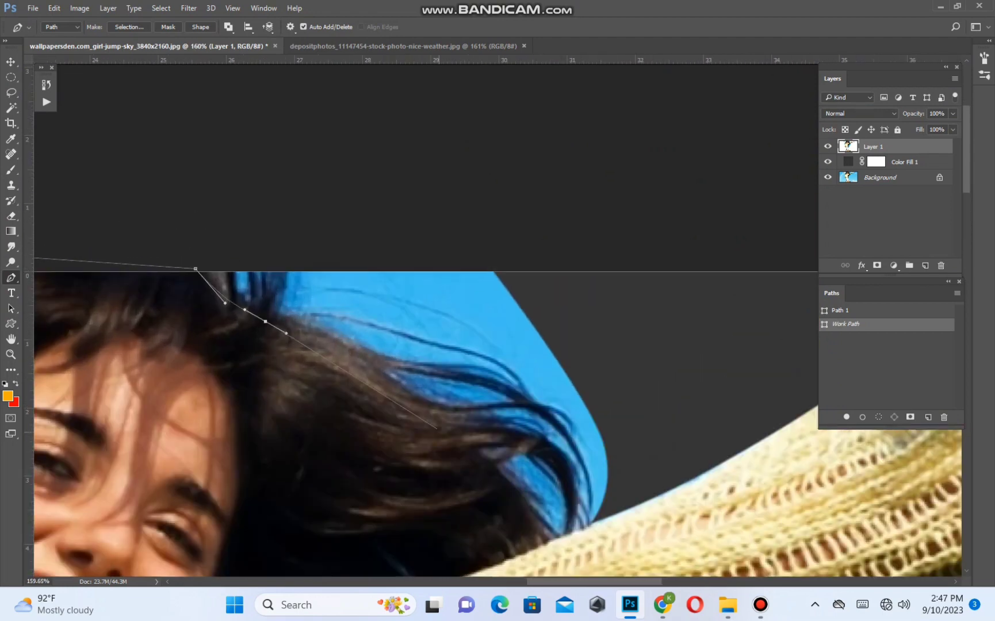
Continue the path down through the windblown hair to the outstretched sleeve's upper edge, and lead it outside above the arm and hand.
drag(452, 440, 514, 502)
drag(615, 519, 640, 508)
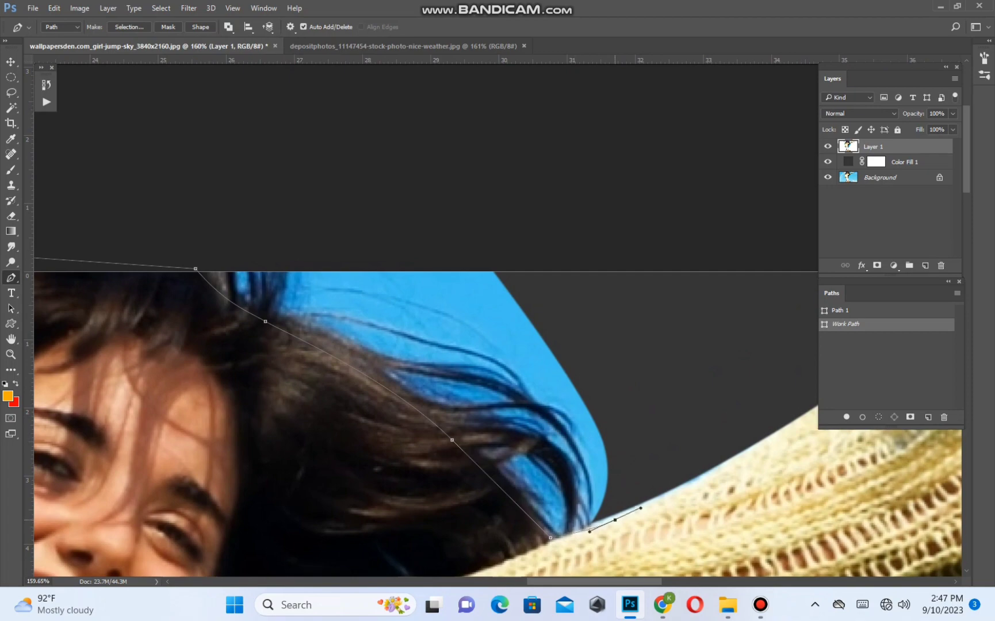
scroll(633, 500, down, 7)
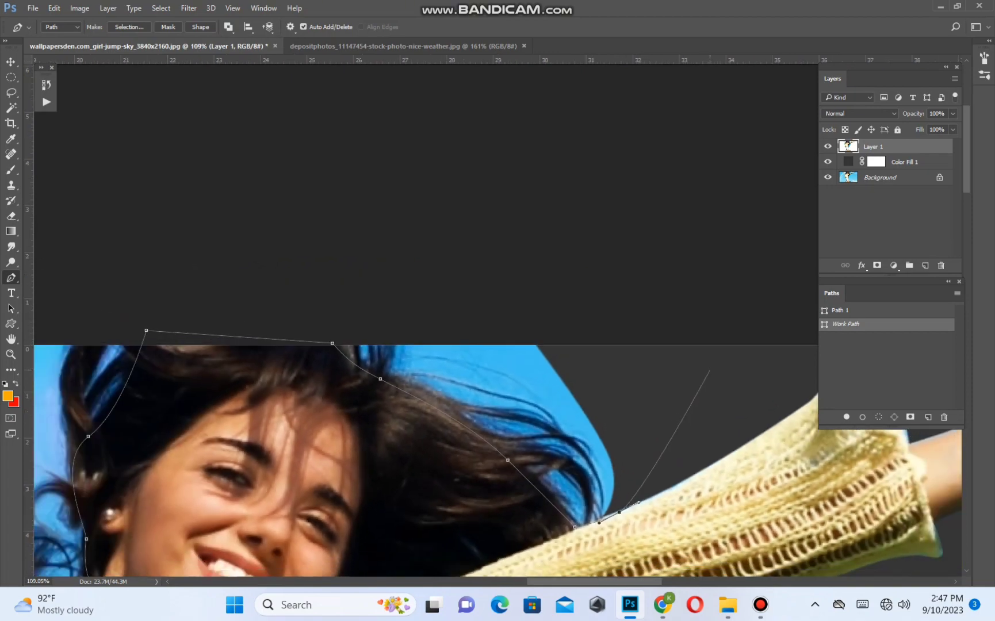
scroll(717, 273, down, 9)
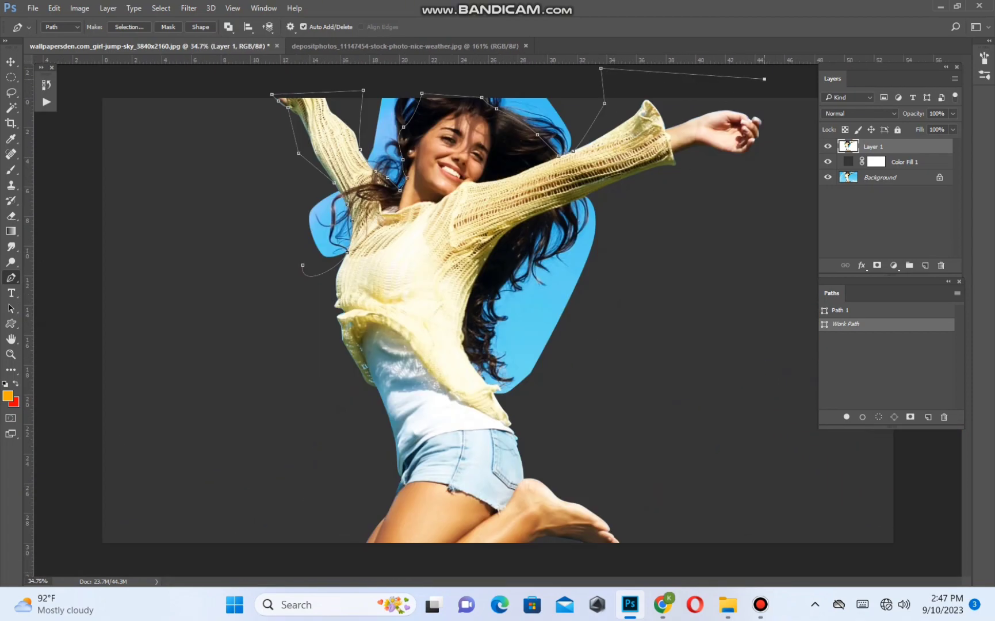
Bring the path around to the underside of the outstretched sleeve and down through the dark hair alongside the sweater.
scroll(645, 195, up, 15)
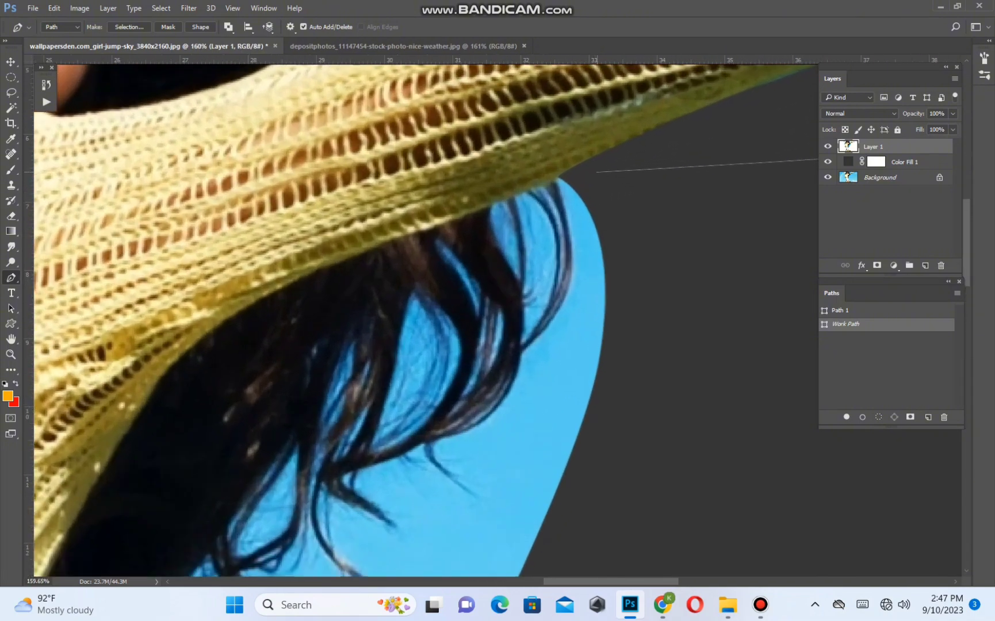
click(603, 154)
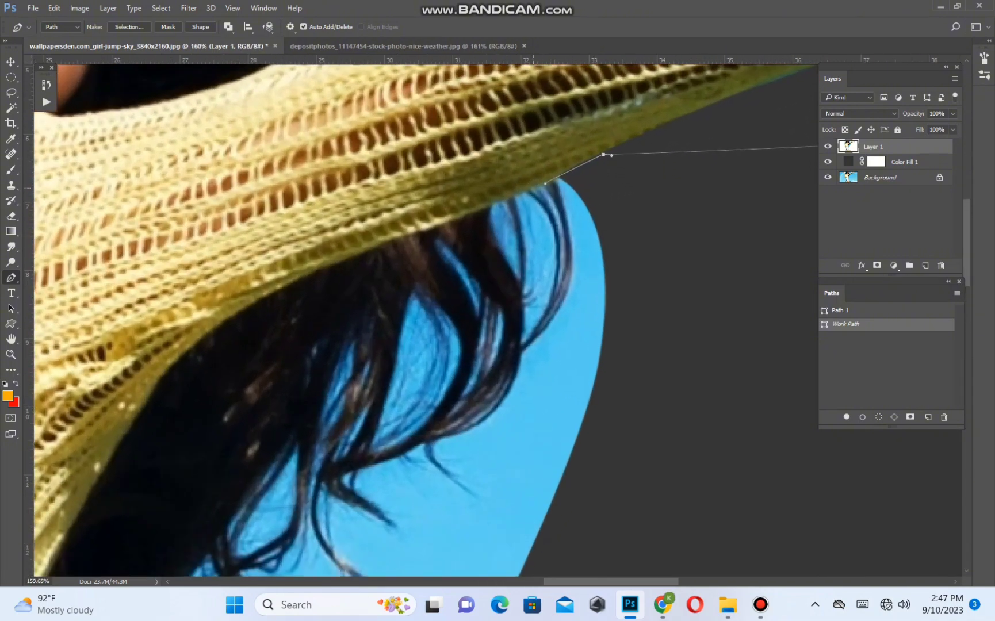
drag(325, 296, 291, 325)
scroll(193, 467, down, 2)
scroll(333, 198, up, 3)
drag(193, 467, 282, 330)
drag(253, 433, 444, 110)
Trace the path along the sweater's back edge beneath the curls and around its small flared fold.
drag(449, 210, 451, 259)
drag(496, 334, 366, 284)
scroll(321, 261, up, 3)
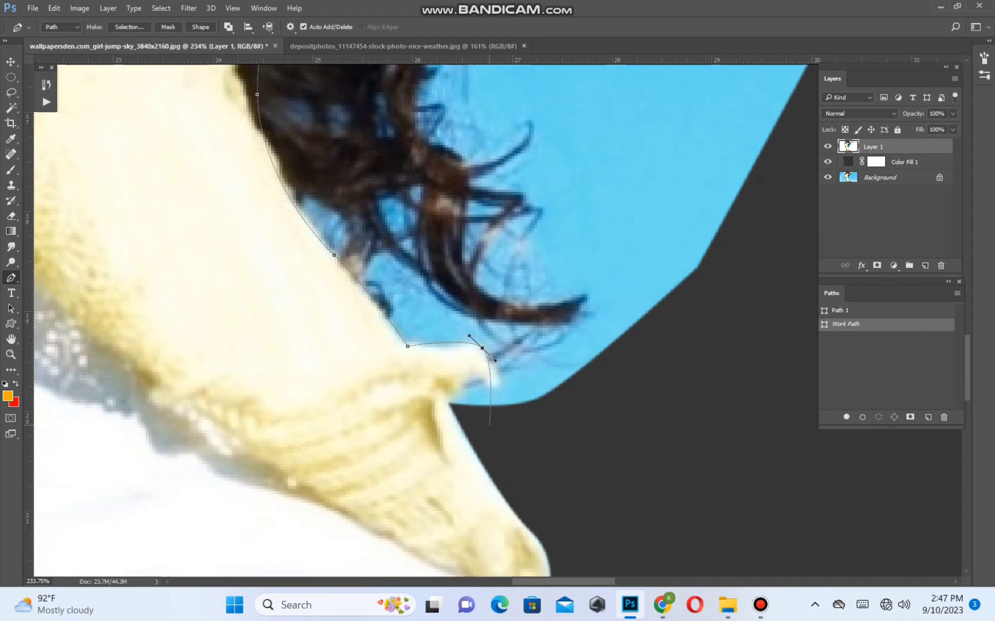
scroll(479, 425, up, 5)
drag(510, 331, 499, 344)
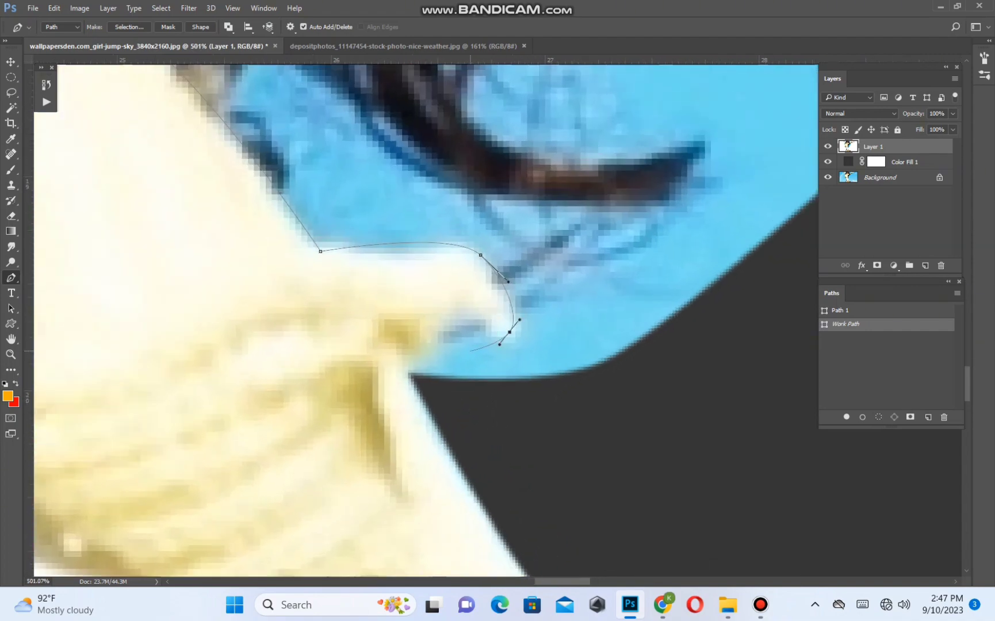
scroll(504, 341, down, 8)
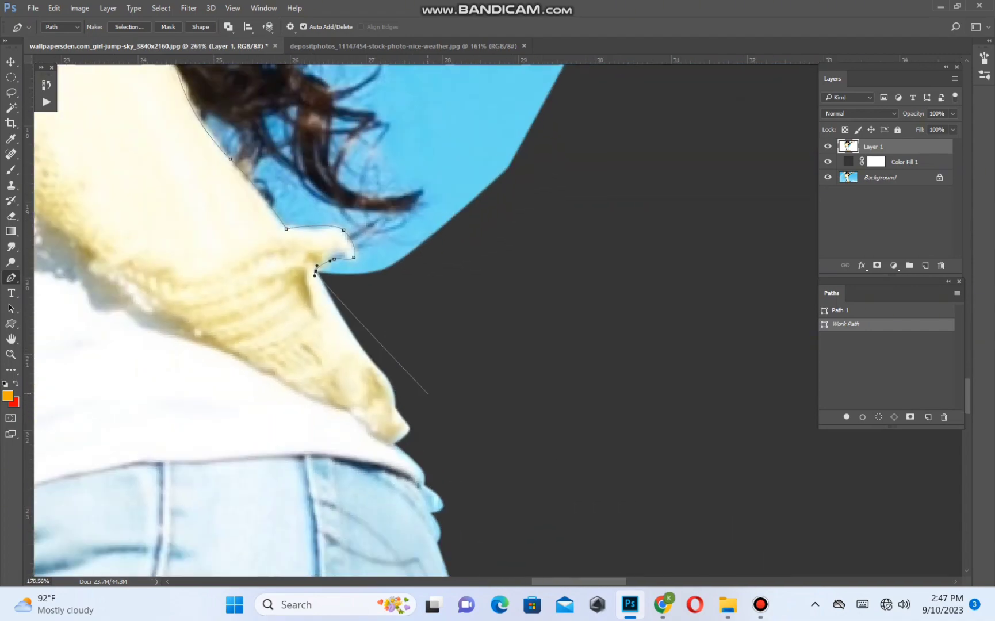
Take the path away from the sweater's hem and loop it widely outside the canvas, around and over the top toward its starting point.
click(543, 409)
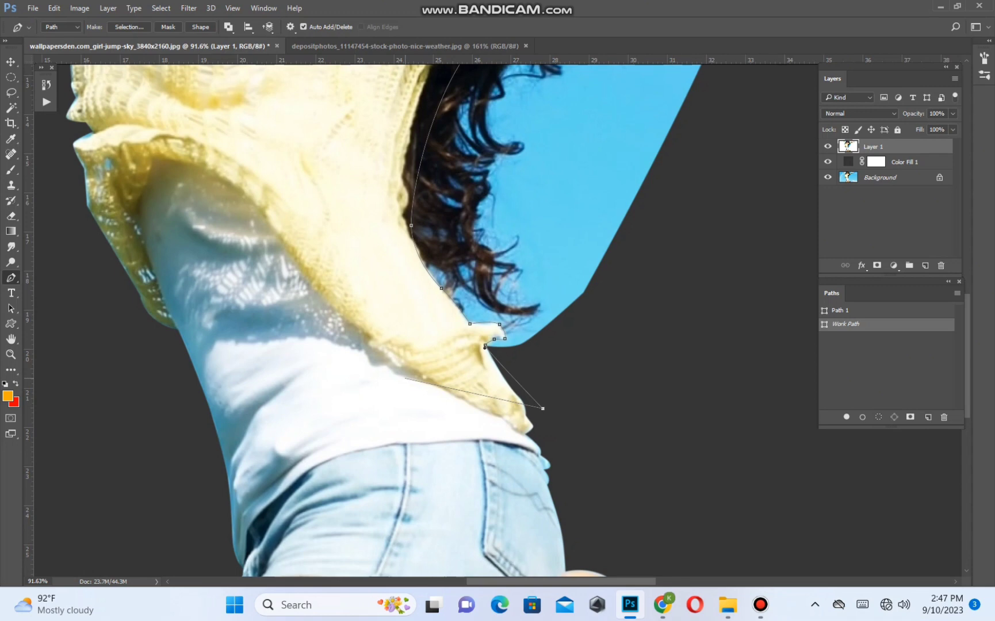
scroll(406, 379, down, 8)
drag(746, 208, 726, 138)
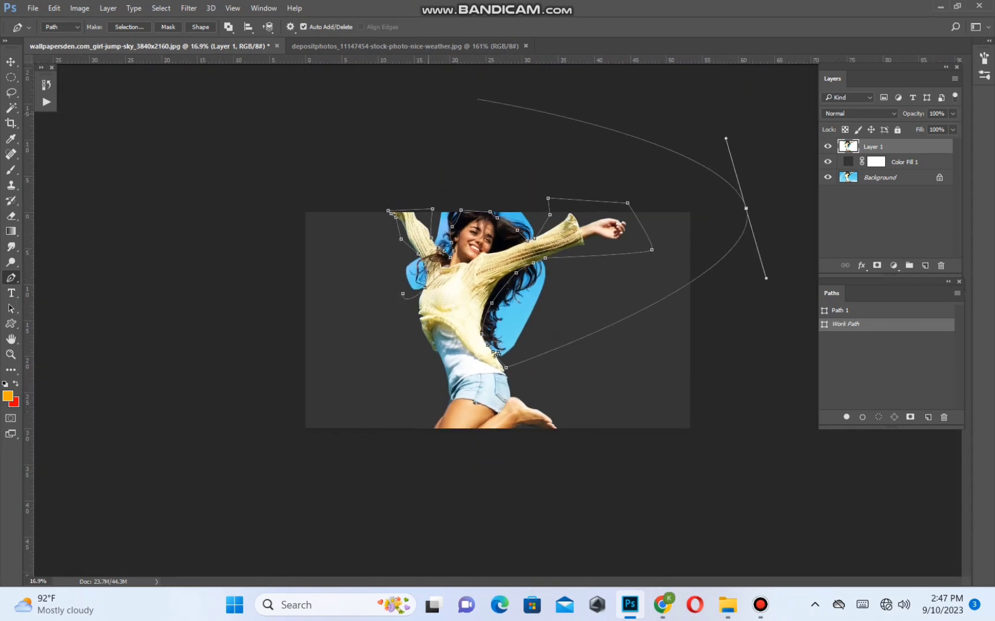
drag(316, 149, 268, 189)
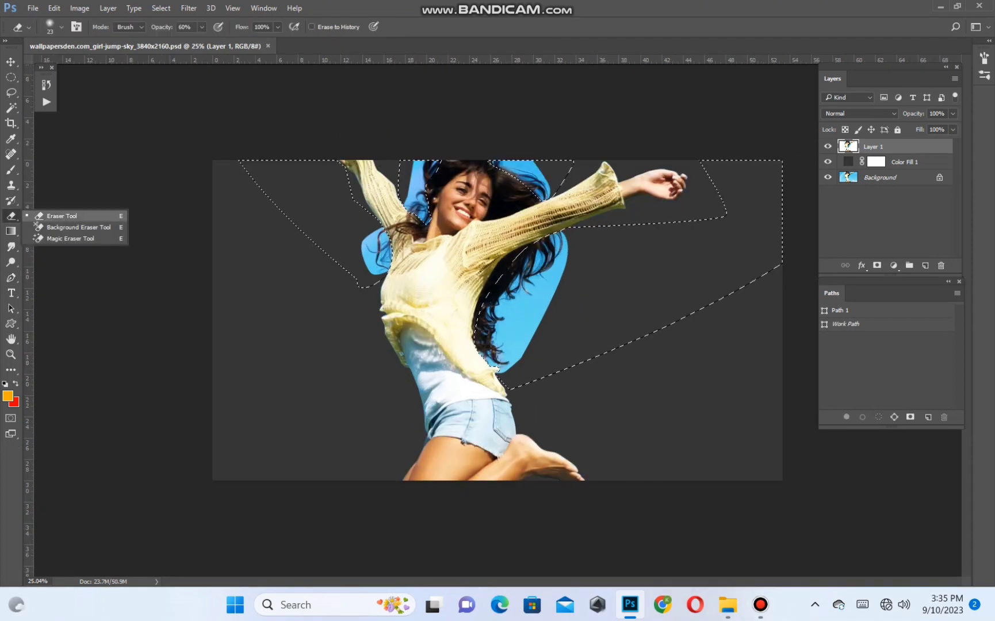
Choose the Background Eraser tool with a 529-pixel brush and 40% tolerance for the hair area below the outstretched arm.
click(58, 228)
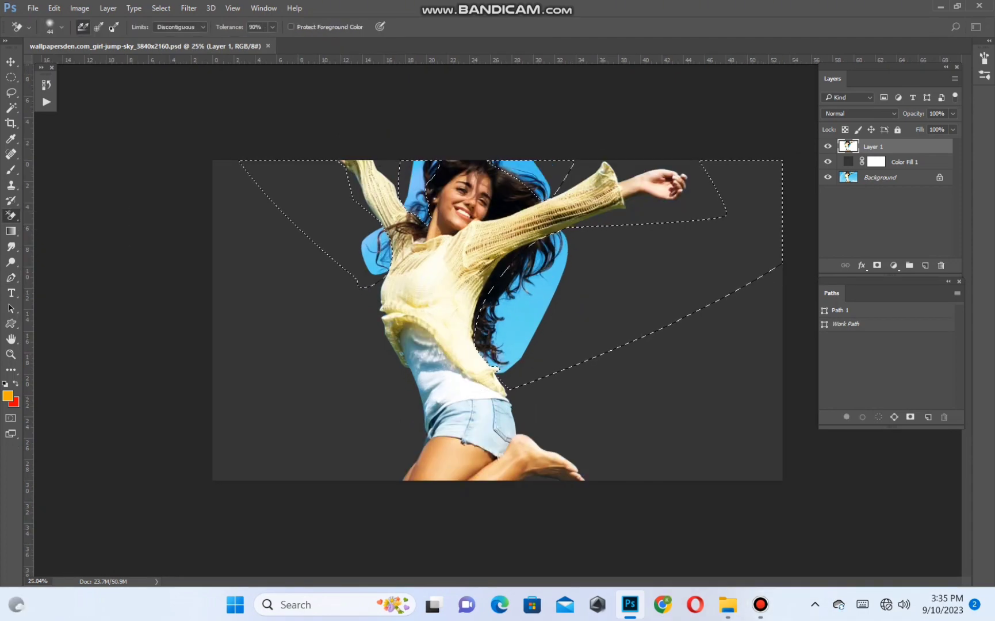
scroll(497, 317, up, 5)
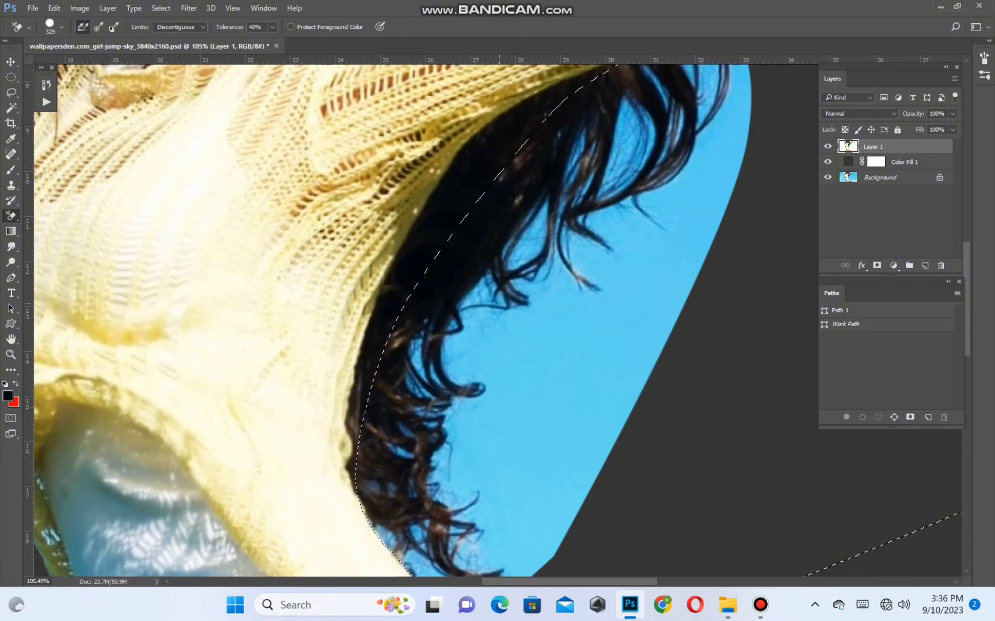
Try erasing the blue sky around the hair below the outstretched arm with continuous sampling.
click(582, 375)
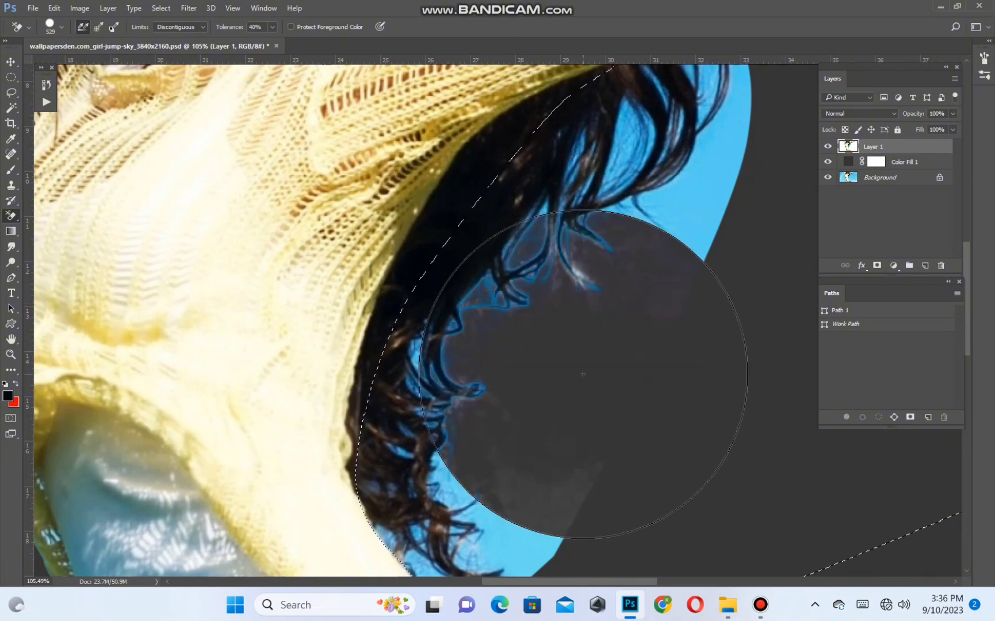
scroll(585, 377, down, 4)
click(658, 240)
key(ctrl+z)
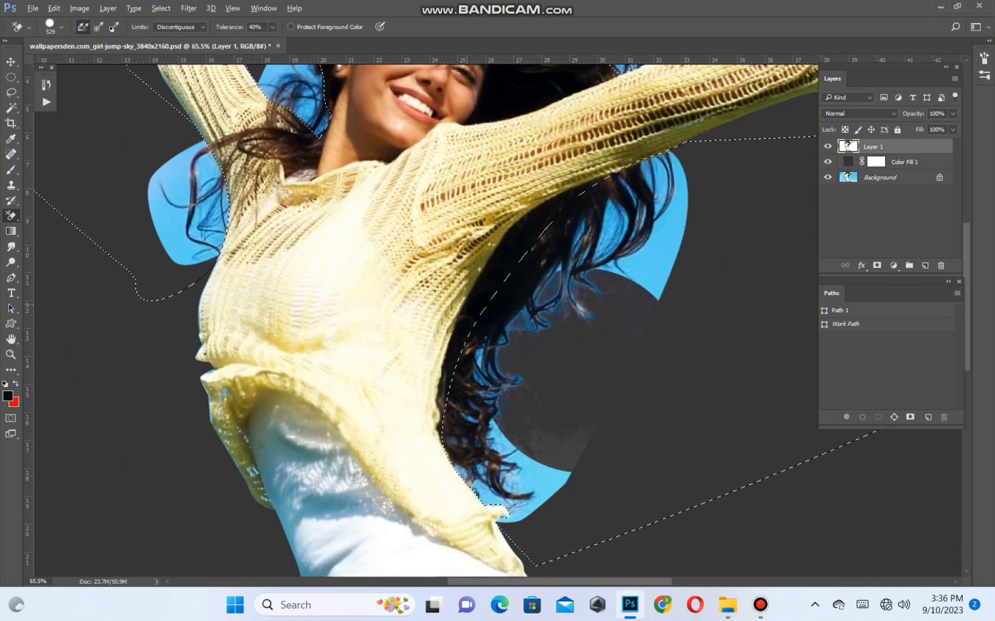
key(ctrl+z)
Set the eraser to sample once with Discontiguous limits and erase the blue sky around the hair below the outstretched arm.
click(179, 26)
click(172, 37)
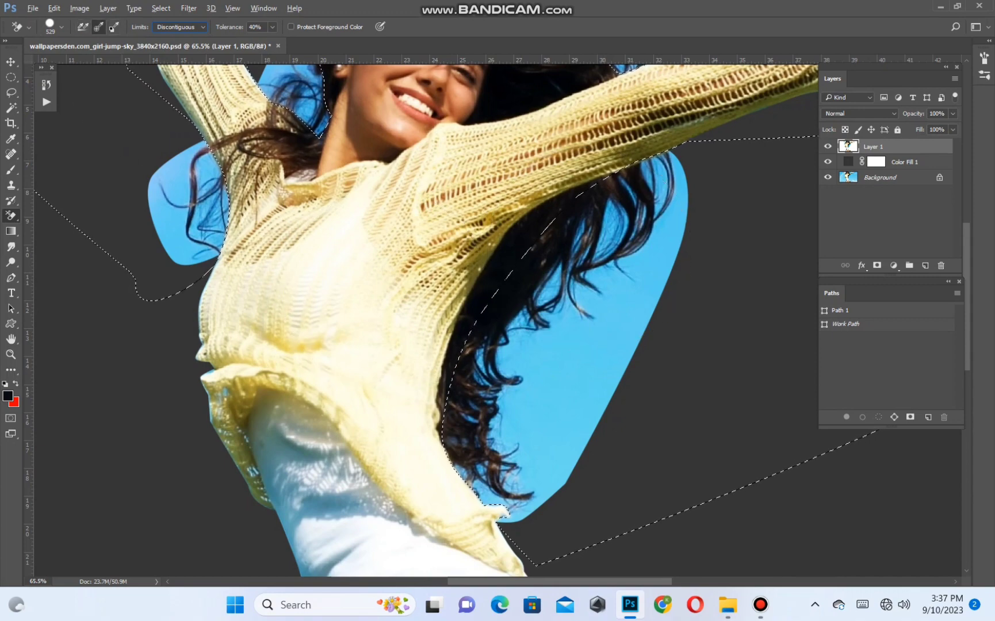
click(590, 372)
drag(590, 372, 651, 193)
scroll(569, 343, down, 5)
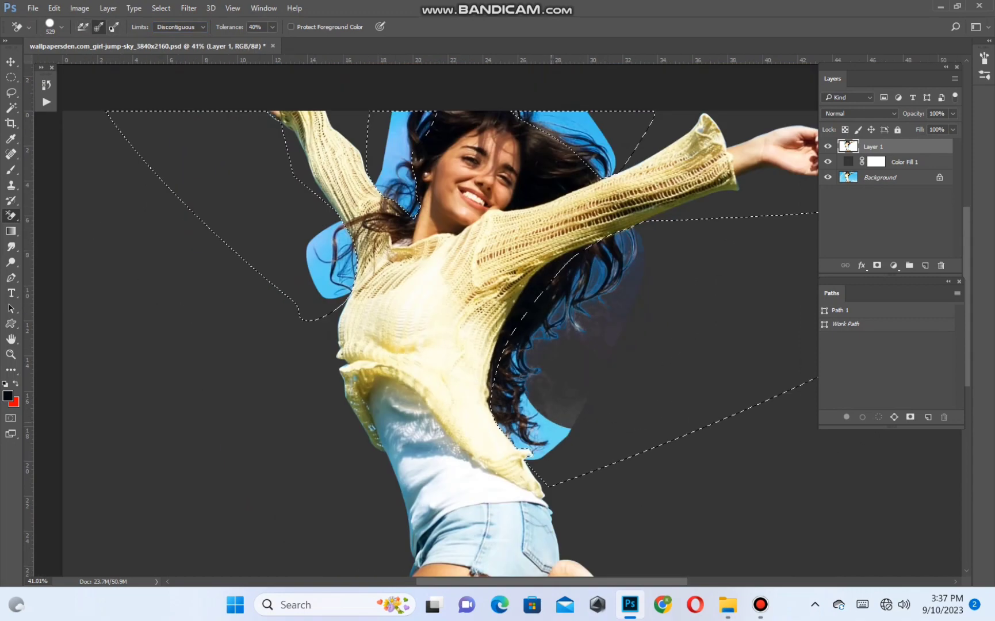
click(561, 440)
Erase the remaining blue sky patches around the hair on both sides of the head and beside the raised arm's shoulder.
drag(533, 162, 569, 267)
scroll(547, 220, up, 6)
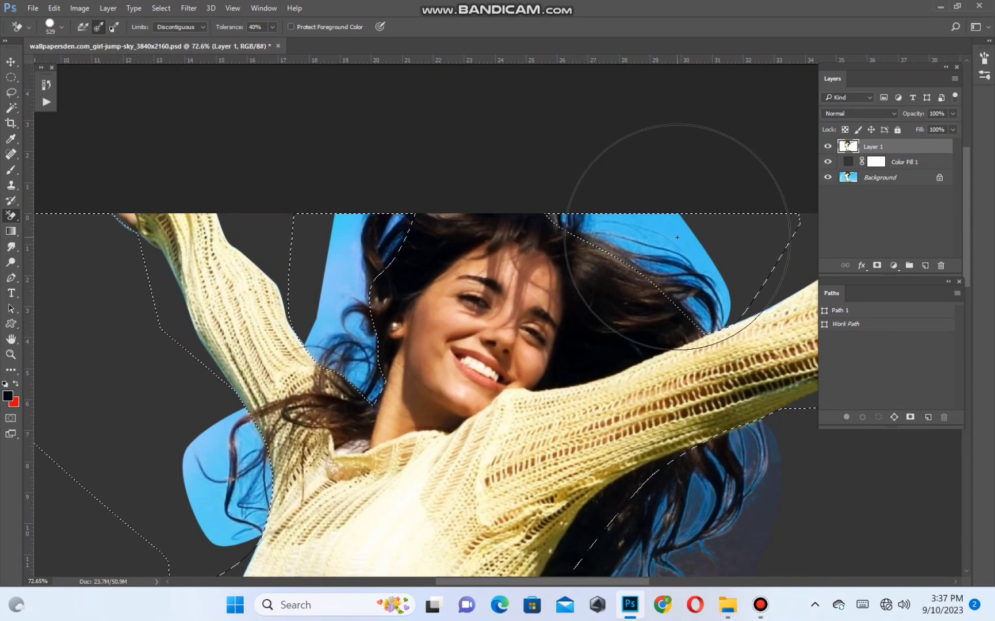
click(347, 224)
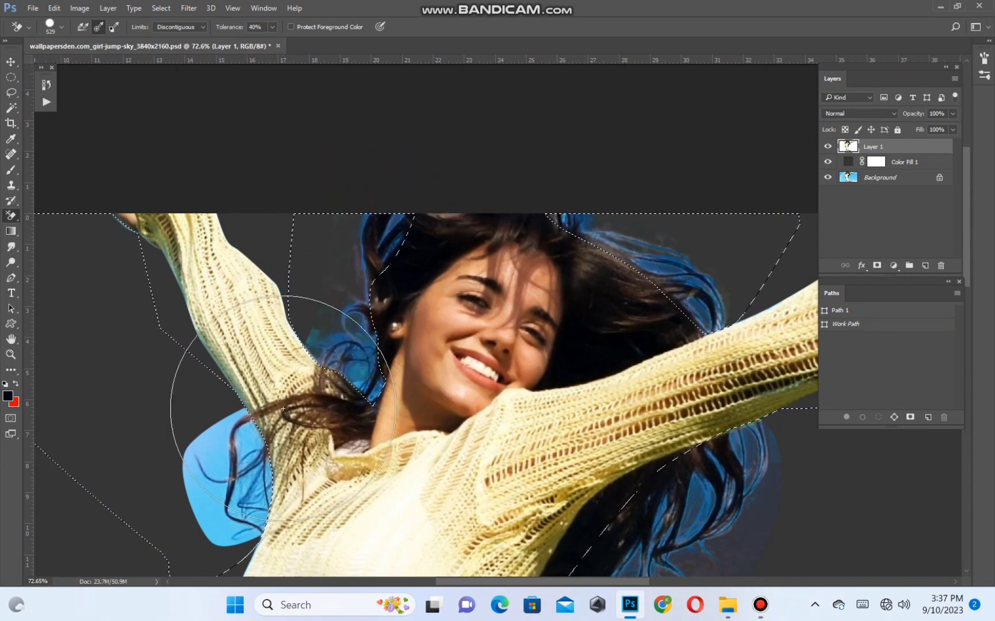
click(225, 516)
scroll(351, 288, up, 2)
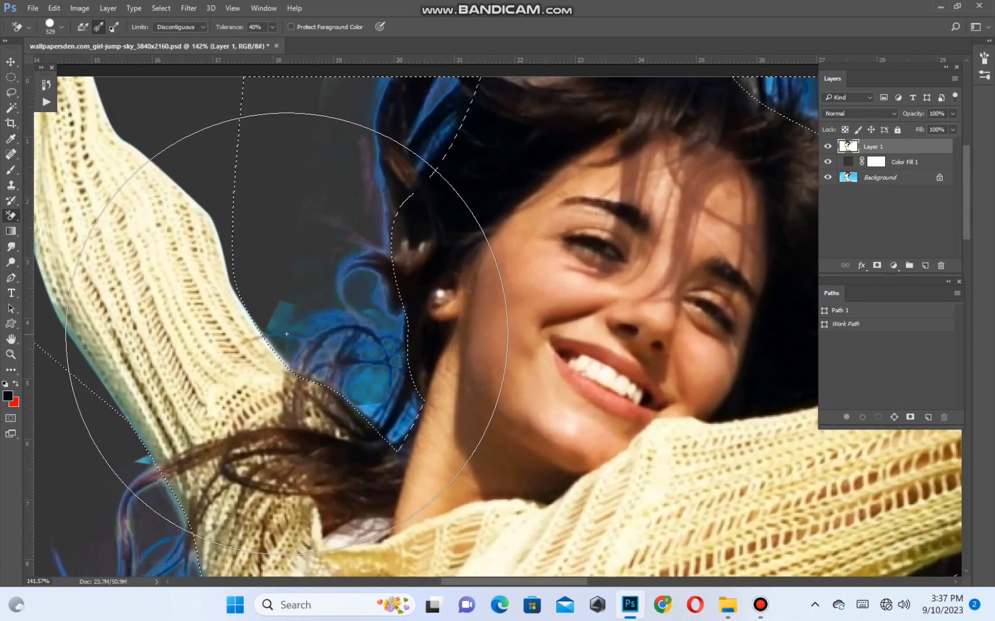
Add a layer mask to Layer 1 from its own outline and display the mask by itself.
scroll(289, 310, down, 5)
scroll(533, 344, up, 2)
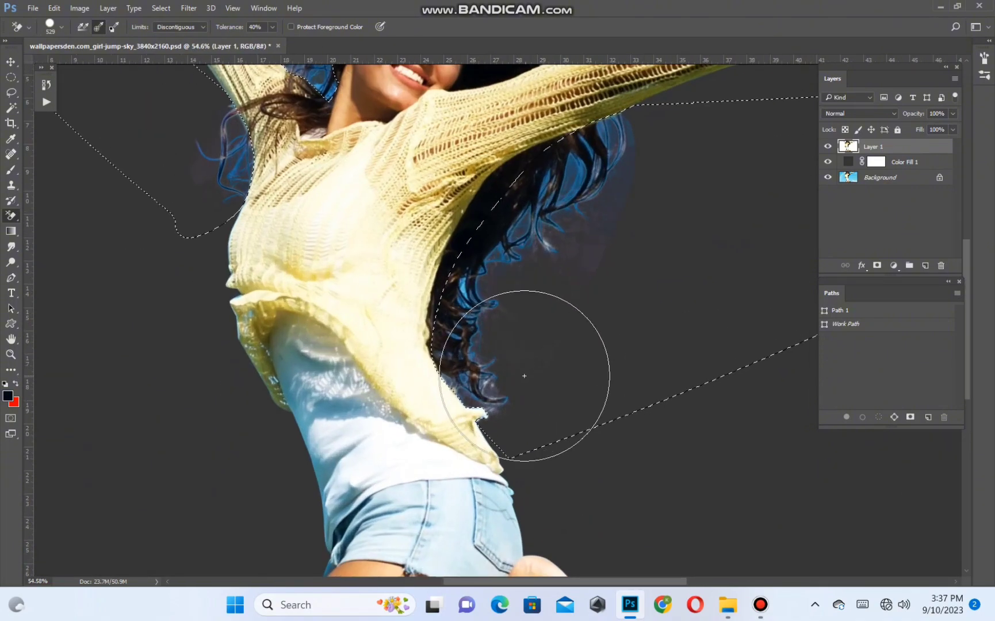
scroll(518, 345, up, 5)
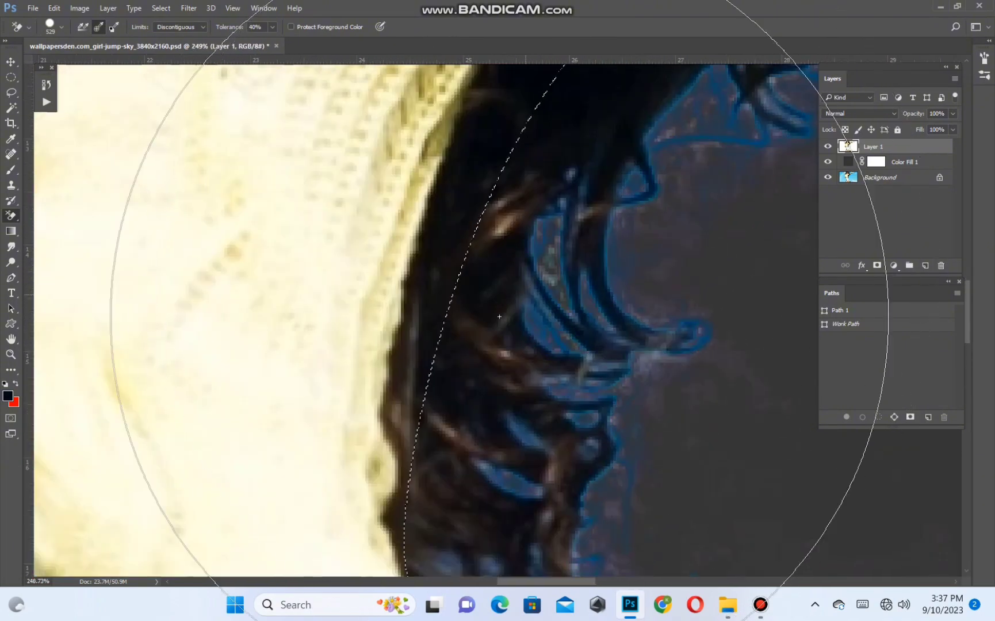
scroll(512, 301, down, 7)
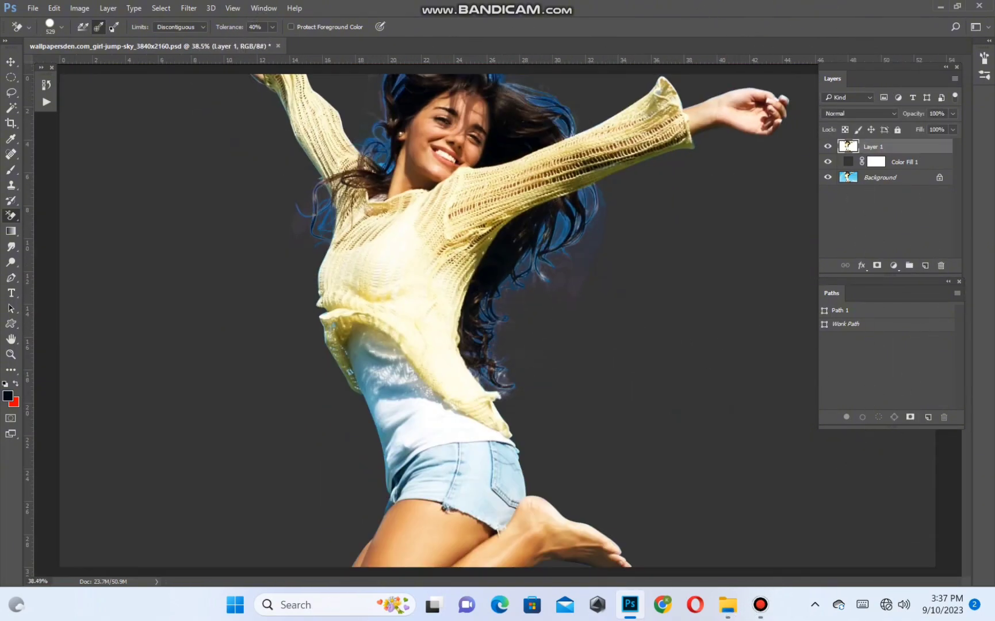
ctrl+click(848, 146)
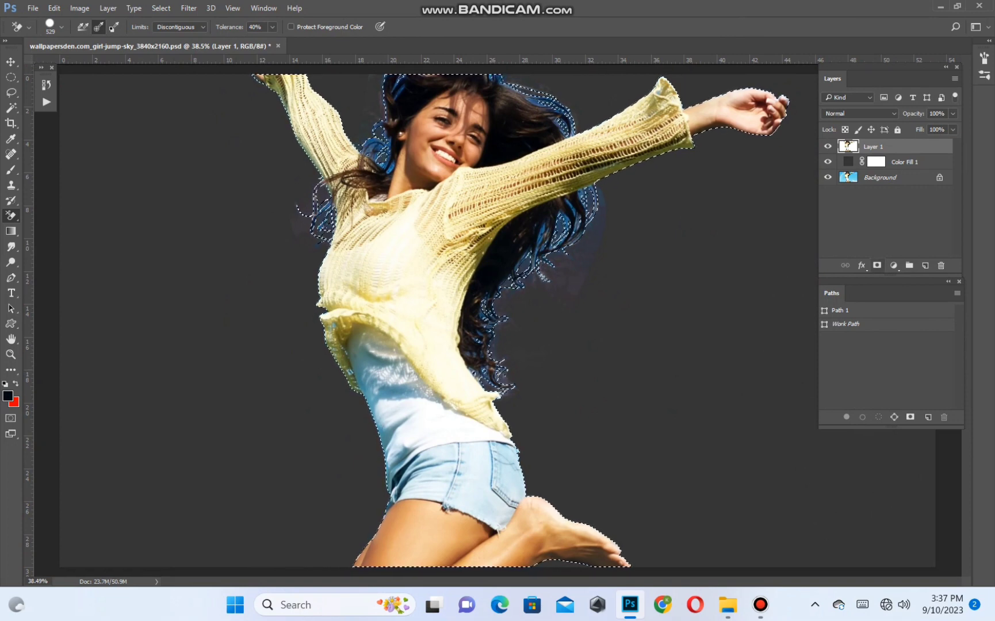
click(876, 265)
alt+click(876, 146)
scroll(586, 264, up, 3)
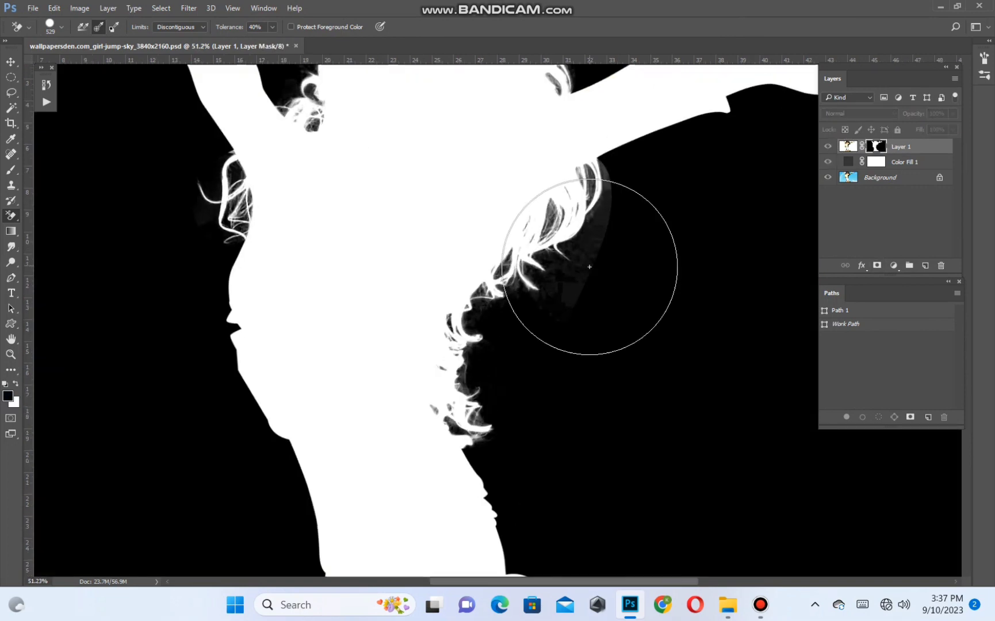
Load the layer mask as a selection and feather it by 0.5 pixels.
ctrl+click(876, 146)
key(ctrl+alt+d)
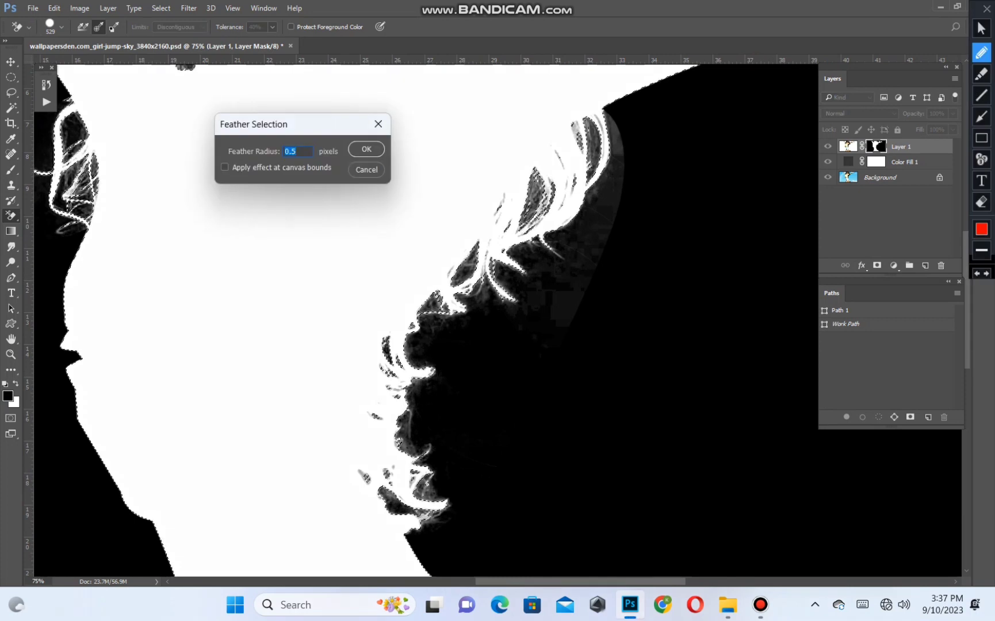
key(Return)
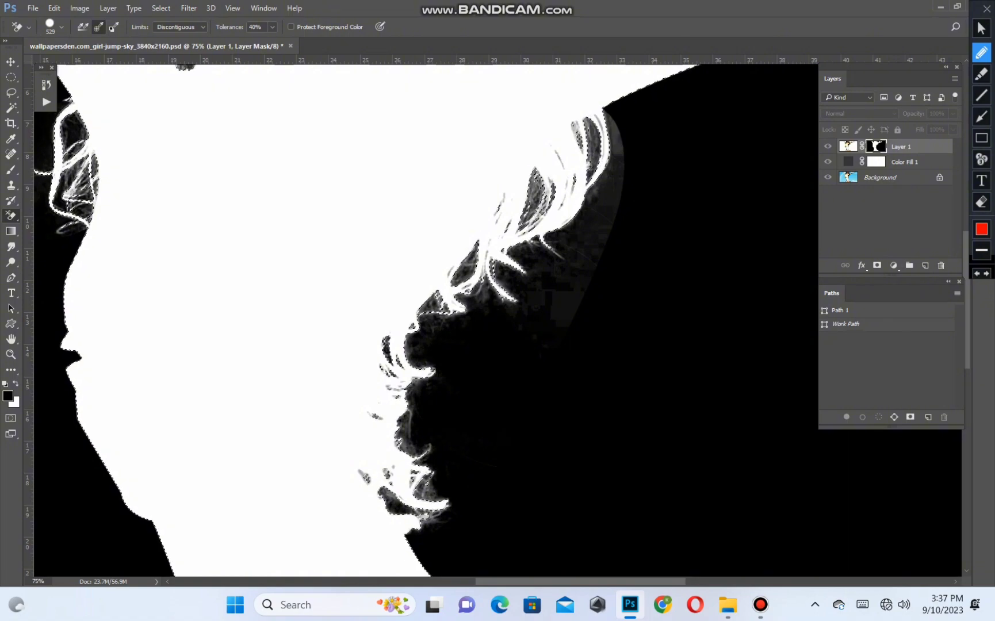
key(ctrl+d)
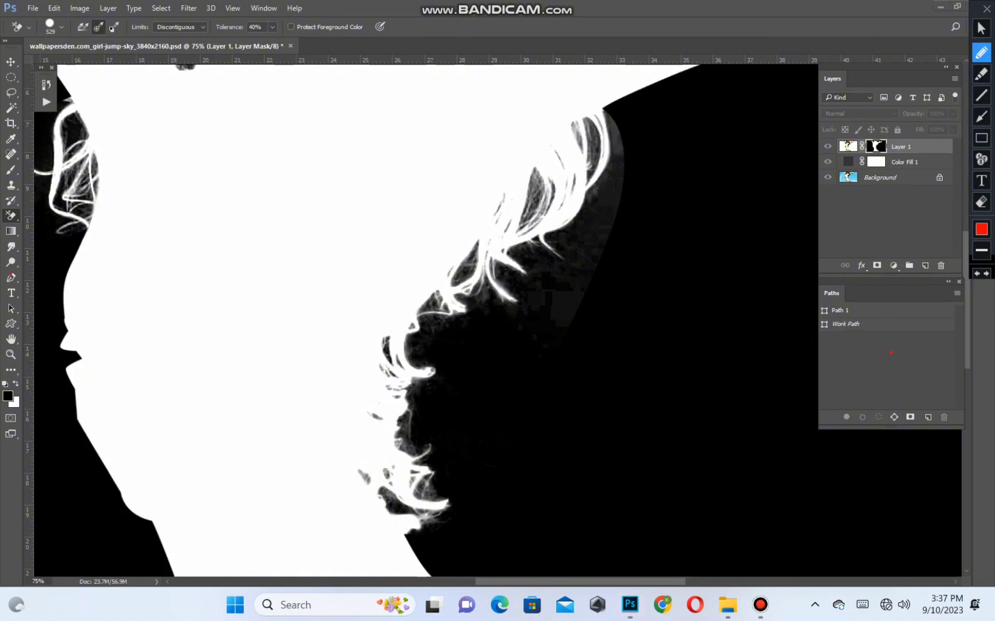
key(Escape)
scroll(297, 351, down, 4)
key(p)
scroll(443, 330, down, 6)
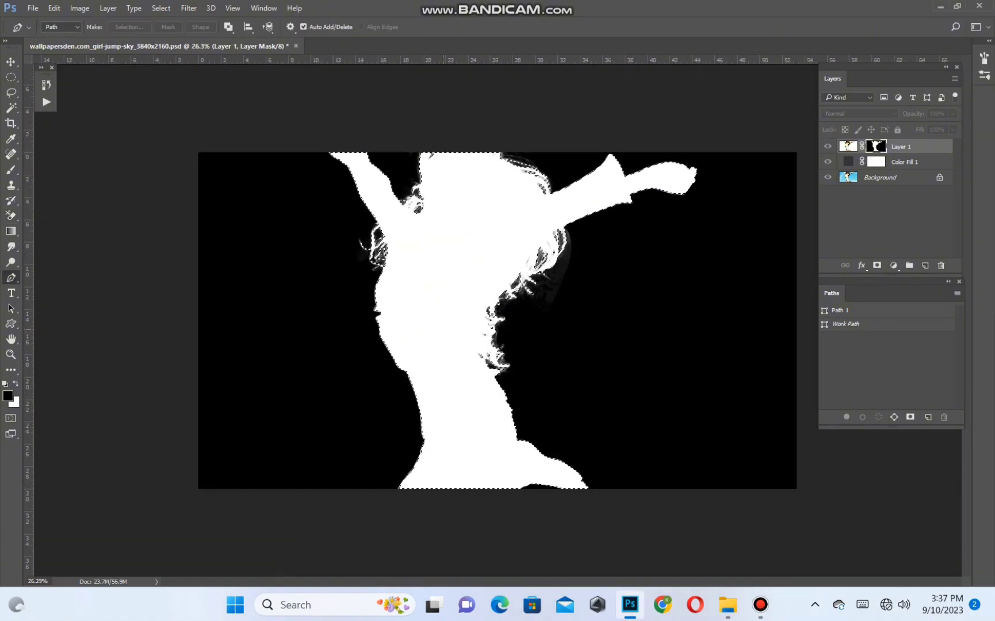
scroll(546, 299, up, 3)
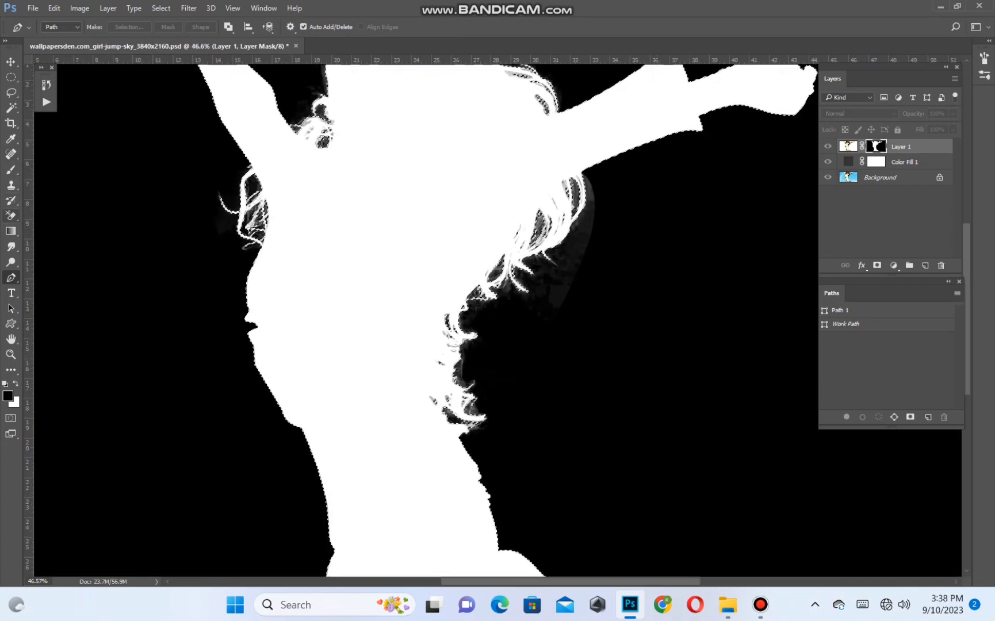
Invert the selection and paint black with a 378-pixel brush over the gray haze around the hair below the outstretched arm.
right_click(11, 215)
right_click(11, 169)
click(46, 169)
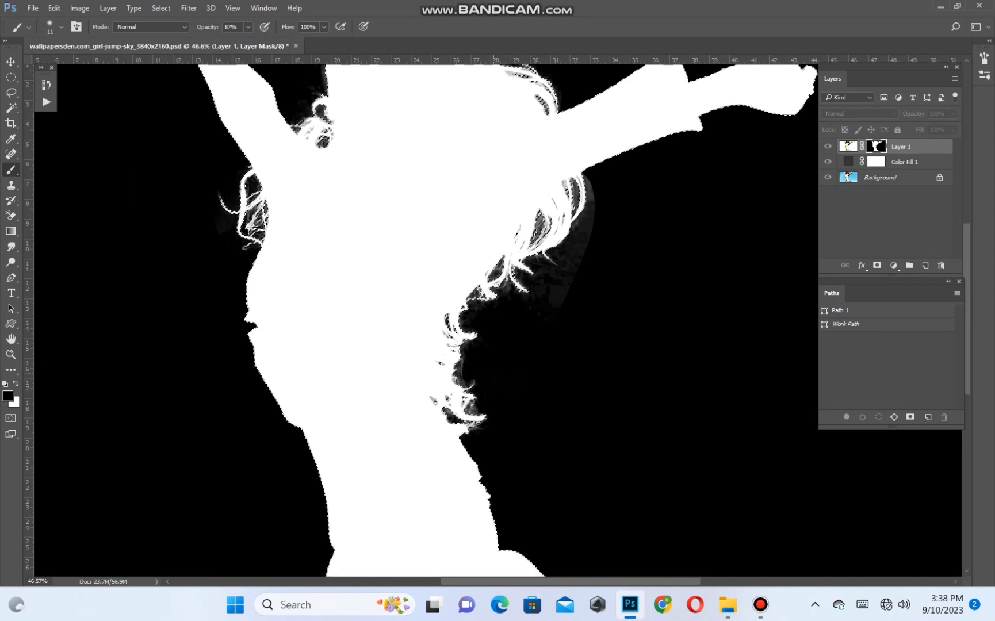
scroll(505, 374, up, 4)
alt+right_click(551, 306)
scroll(594, 259, up, 3)
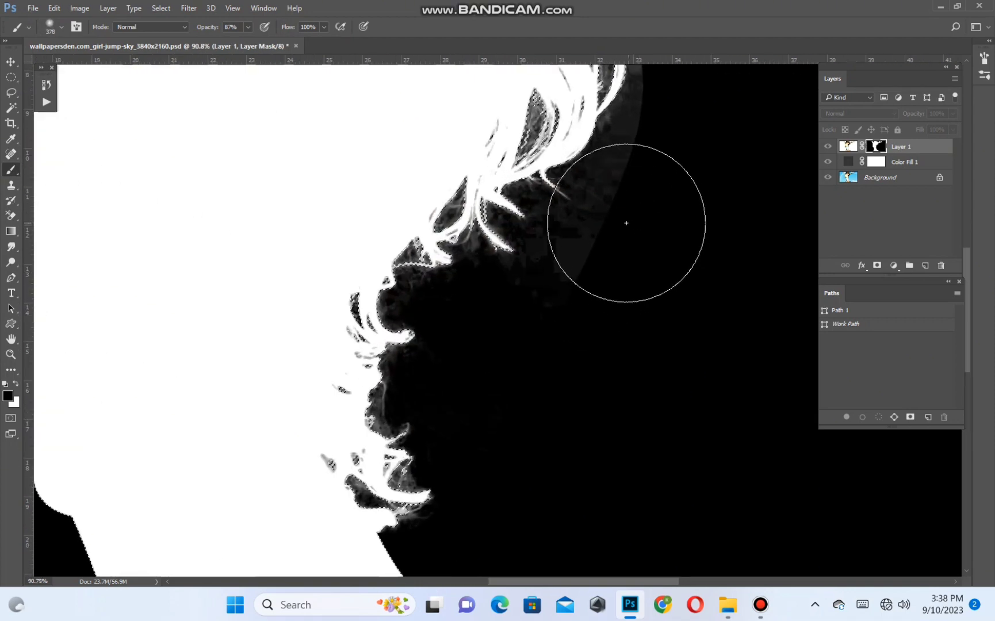
mouse_move(556, 332)
mouse_down()
mouse_move(637, 173)
mouse_move(490, 365)
mouse_up()
scroll(490, 365, up, 4)
mouse_move(531, 159)
mouse_down()
mouse_move(550, 142)
mouse_move(354, 388)
mouse_move(493, 111)
mouse_up()
Paint black on the mask around the hair at the top of the head and above the outstretched arm.
scroll(354, 389, down, 10)
drag(449, 155, 402, 374)
drag(460, 132, 356, 534)
scroll(562, 222, up, 4)
click(354, 365)
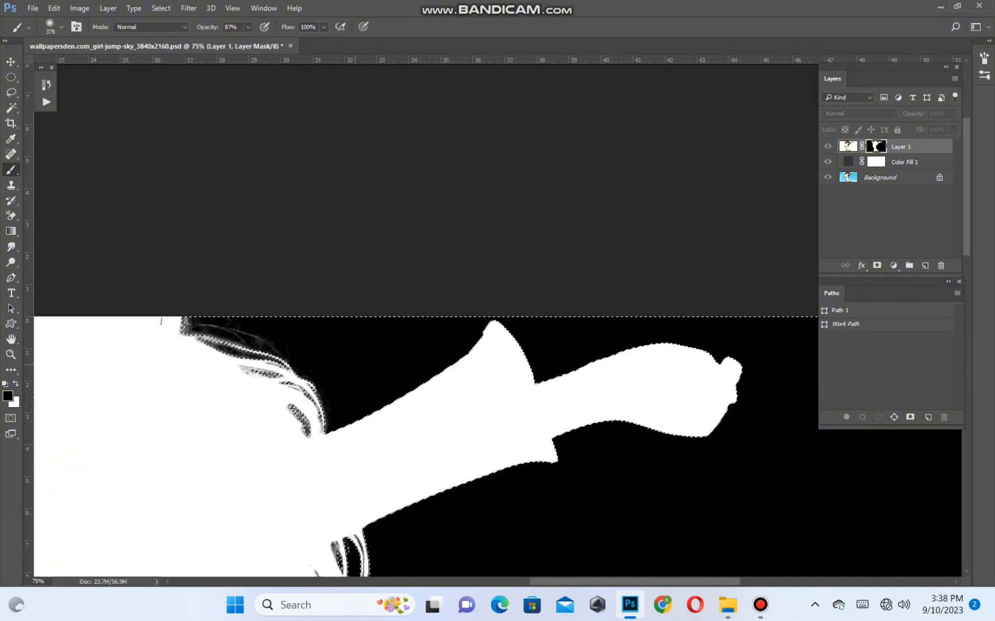
mouse_move(354, 365)
mouse_down()
mouse_move(299, 322)
mouse_move(254, 305)
mouse_up()
drag(253, 322, 707, 206)
Paint black with a 258-pixel brush over the mask's gray haze around the hair on both sides of the raised arm.
alt+right_click(397, 230)
drag(368, 230, 350, 288)
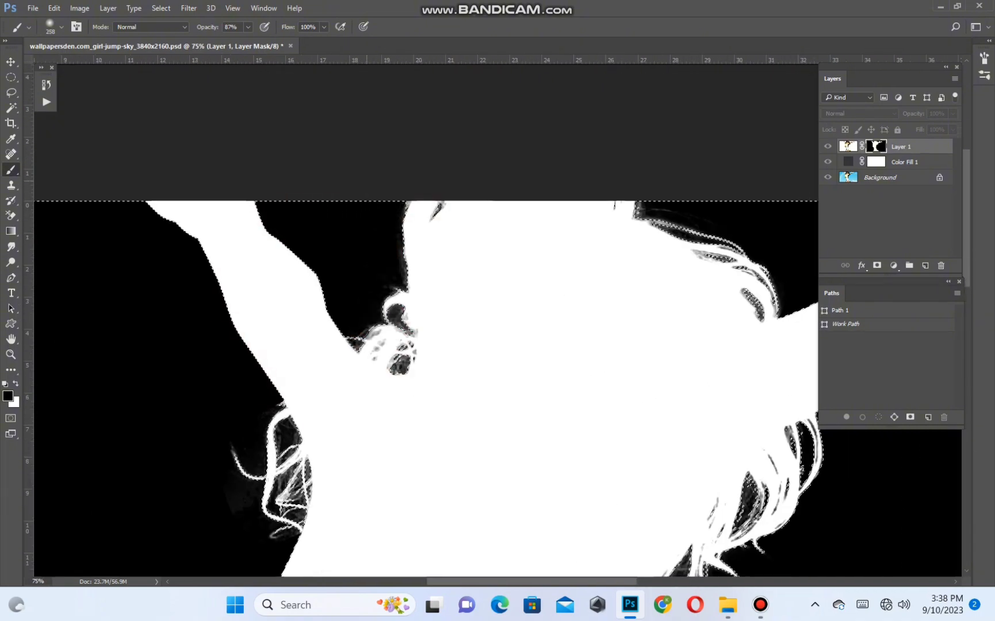
click(371, 294)
drag(273, 439, 483, 267)
scroll(483, 268, up, 4)
mouse_move(460, 345)
mouse_down()
mouse_move(477, 368)
mouse_move(500, 350)
mouse_up()
drag(506, 164, 392, 343)
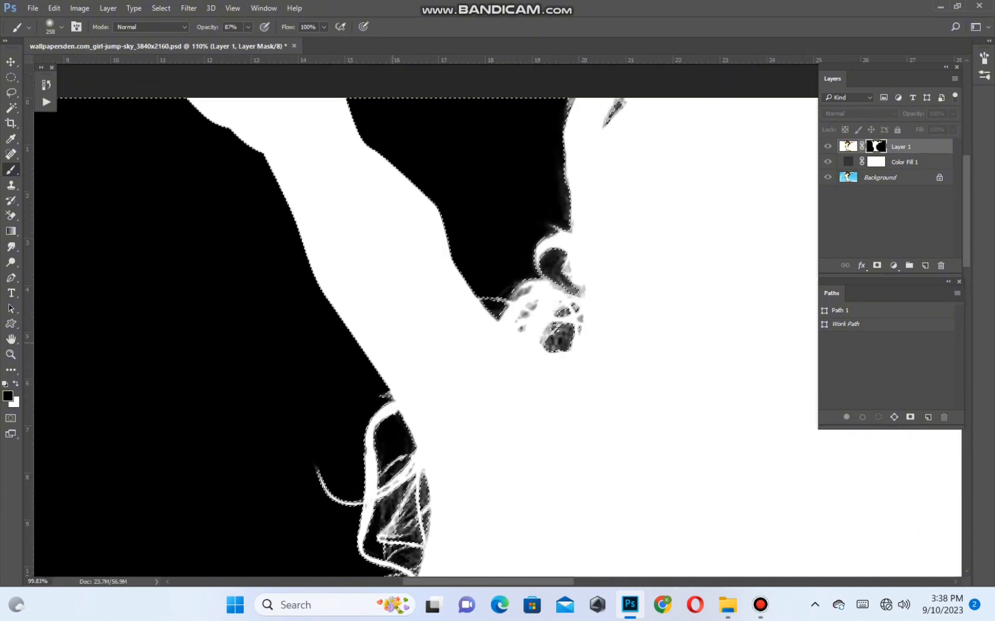
Darken the gray gaps around the hair curls between the head and the raised arm with a 112-pixel brush.
scroll(393, 344, down, 3)
alt+right_click(578, 293)
scroll(522, 294, up, 4)
drag(522, 294, 515, 288)
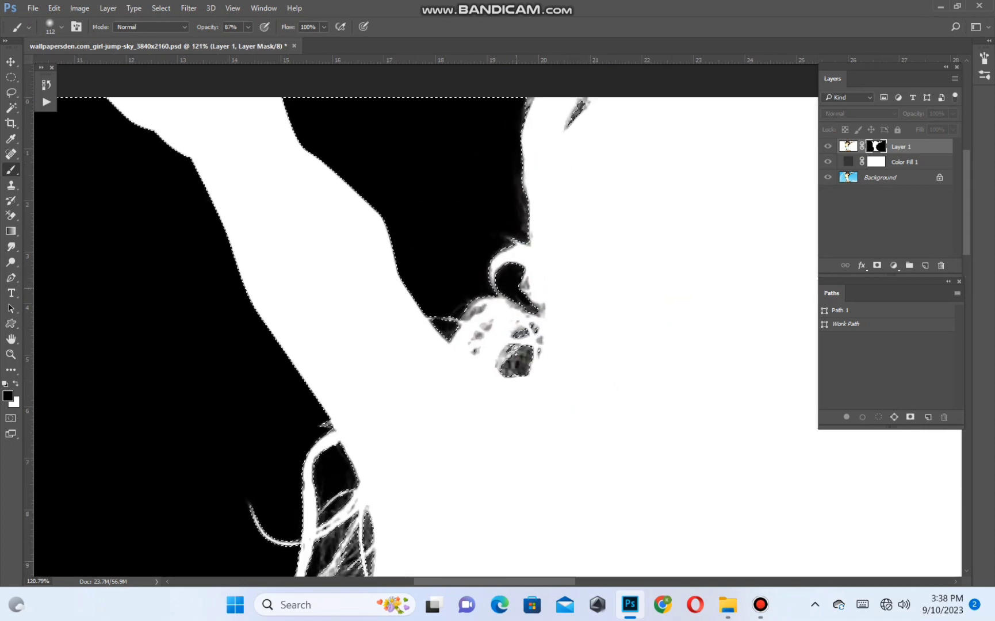
drag(516, 236, 512, 138)
click(453, 320)
click(515, 362)
scroll(392, 417, down, 6)
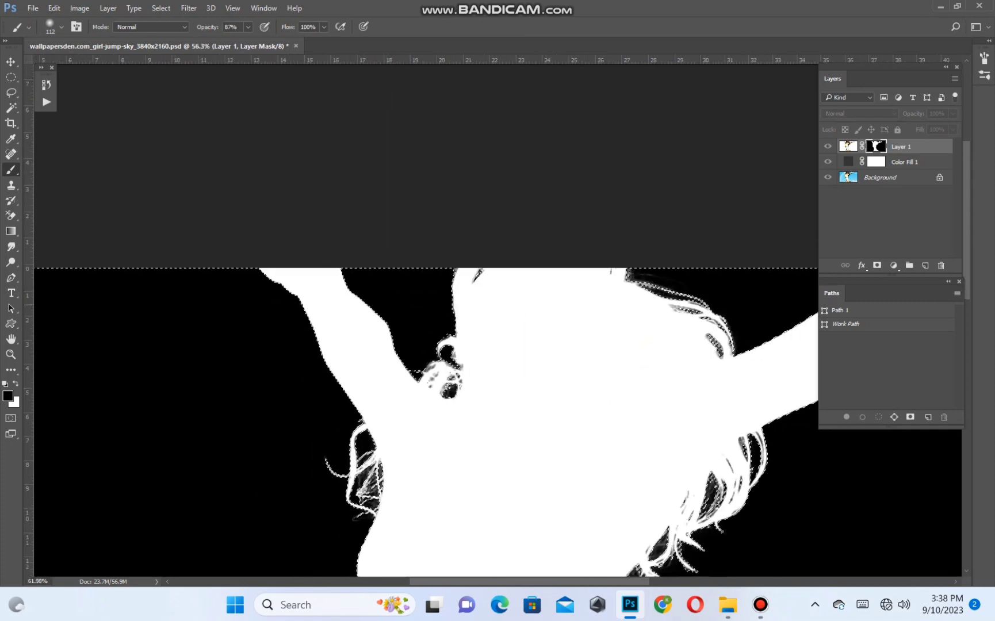
Paint out the remaining gray on the mask between the hair strands below the outstretched arm.
scroll(713, 305, up, 4)
drag(713, 561, 557, 226)
click(519, 393)
drag(415, 512, 416, 438)
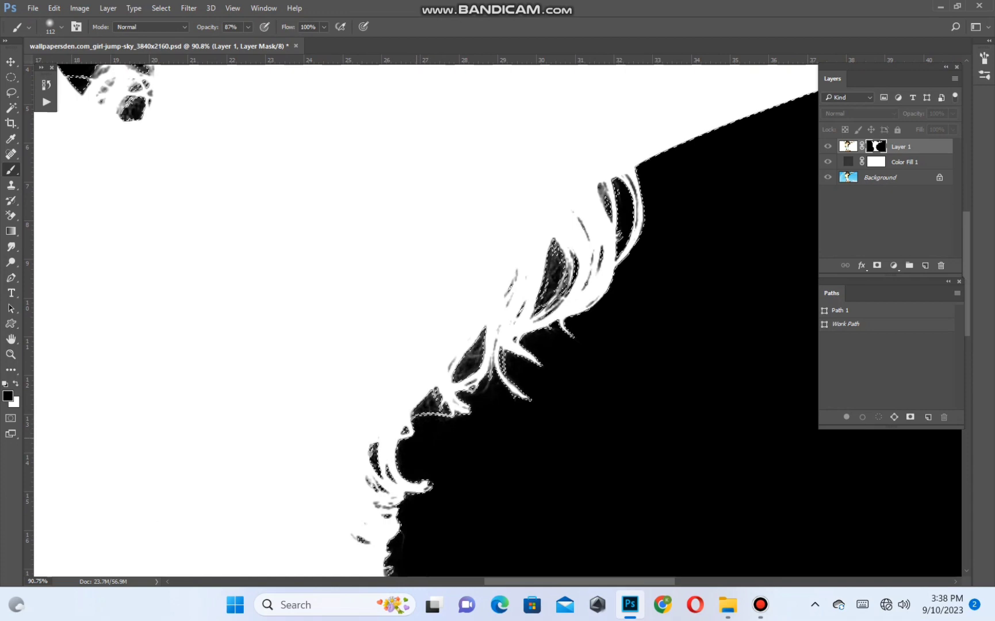
scroll(412, 282, down, 8)
scroll(412, 281, up, 4)
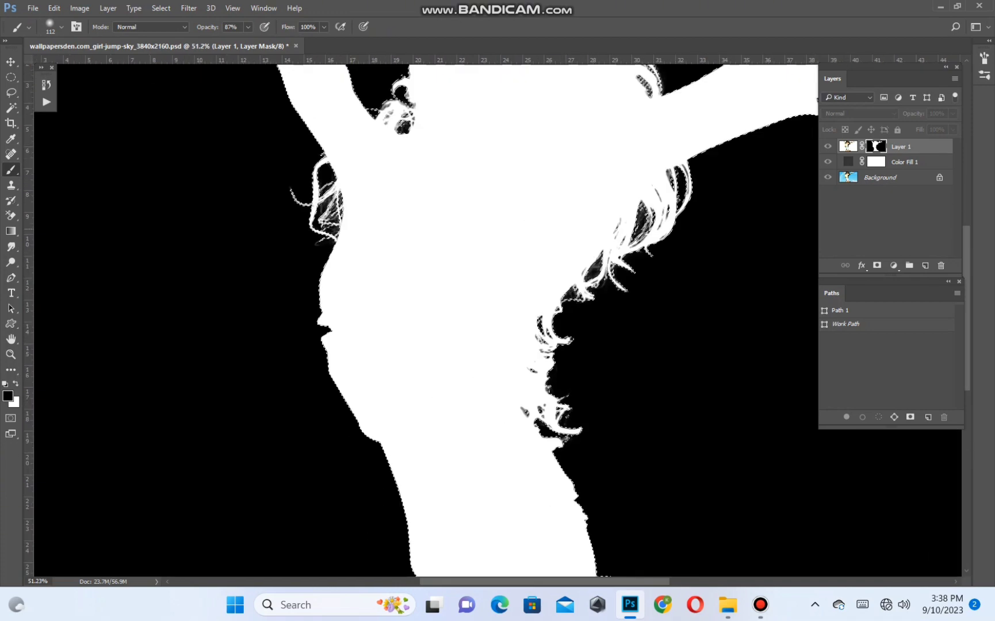
scroll(726, 199, up, 2)
Return to the normal image view, clear the selection and apply the mask to Layer 1.
alt+click(875, 146)
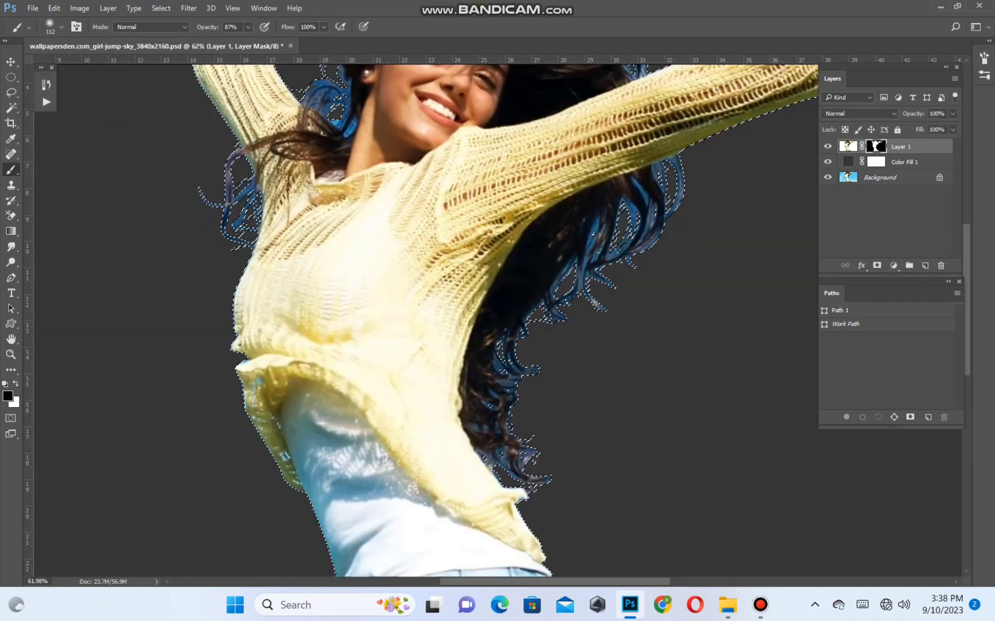
scroll(438, 317, down, 3)
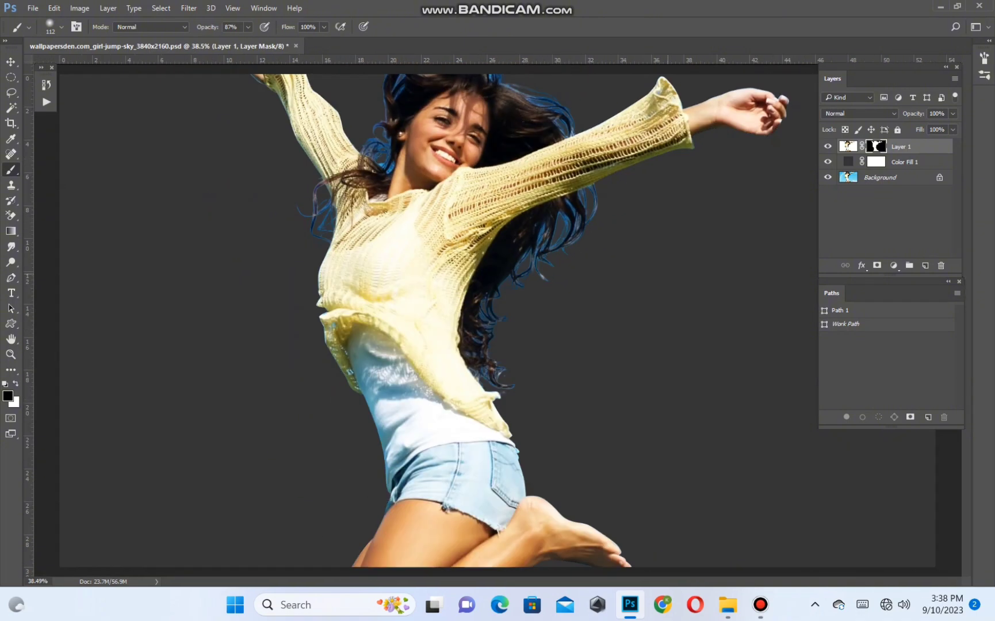
right_click(876, 146)
click(857, 197)
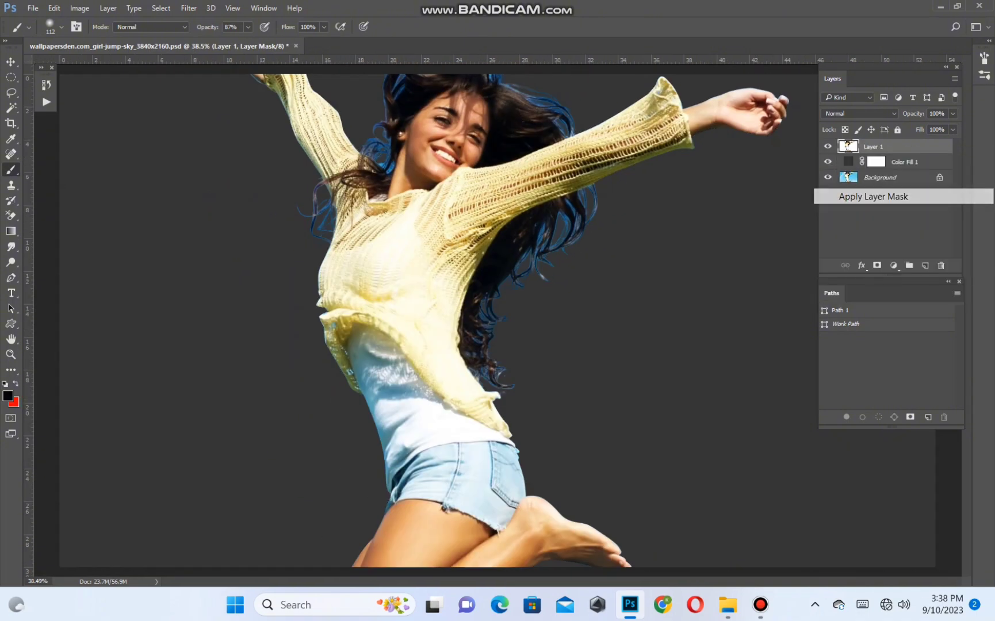
Choose the Color Replacement tool with a 96-pixel brush and lock Layer 1's transparent pixels.
scroll(529, 259, up, 2)
scroll(69, 276, up, 1)
right_click(11, 170)
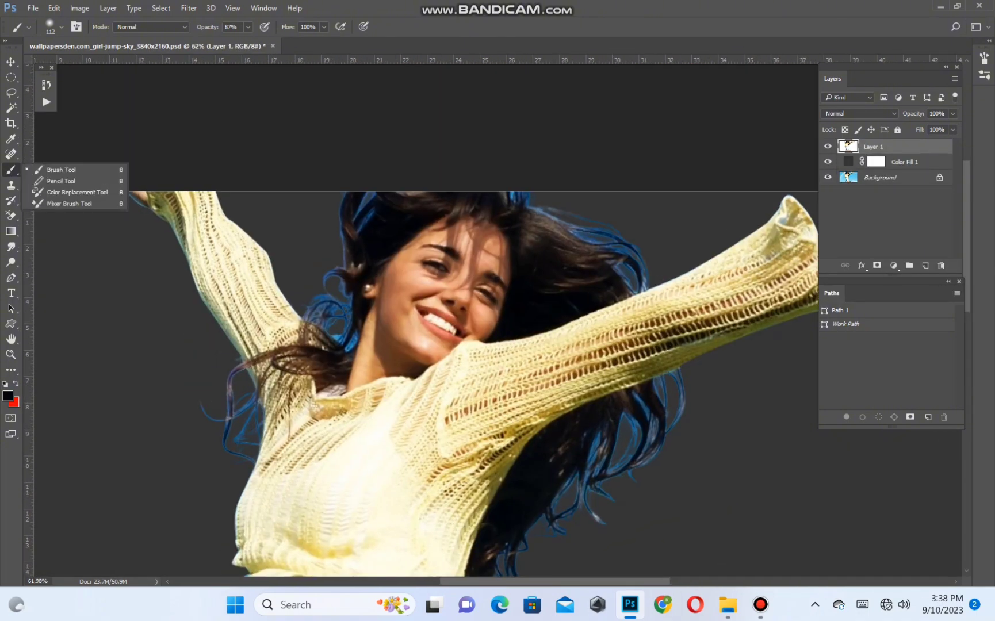
click(58, 193)
drag(555, 443, 495, 227)
scroll(495, 230, up, 1)
right_click(11, 169)
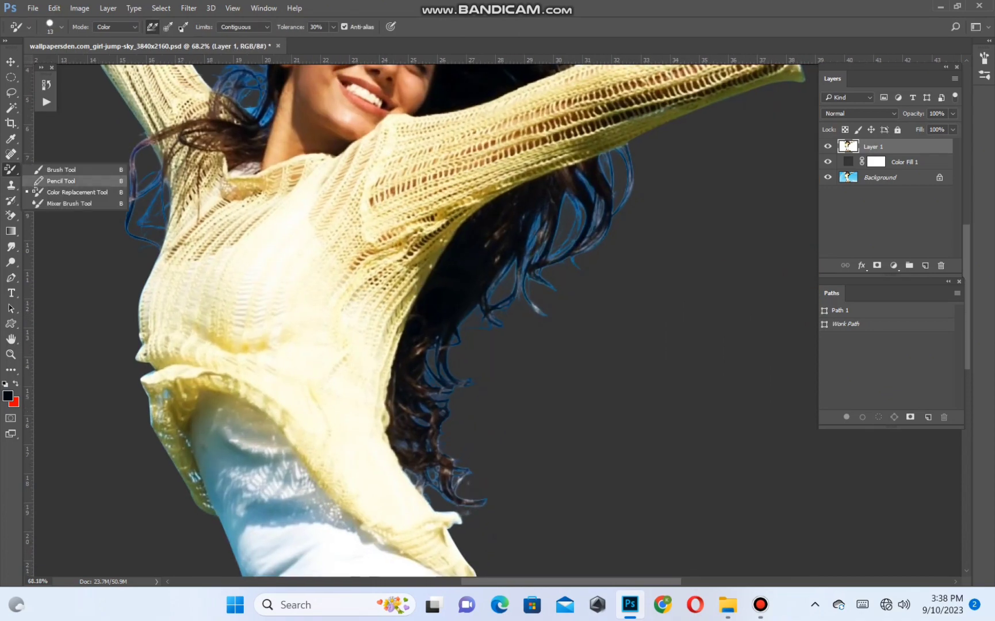
click(77, 192)
scroll(517, 233, up, 8)
drag(488, 235, 522, 234)
key(/)
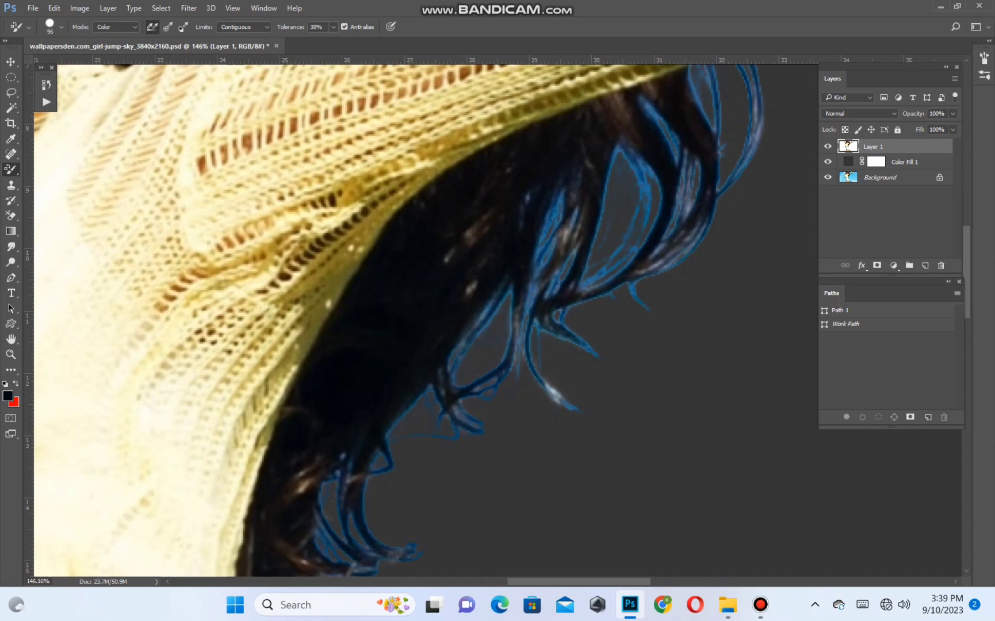
Recolor the blue fringe on the hair strands below the outstretched arm with black, working down toward the sweater hem.
scroll(477, 311, up, 4)
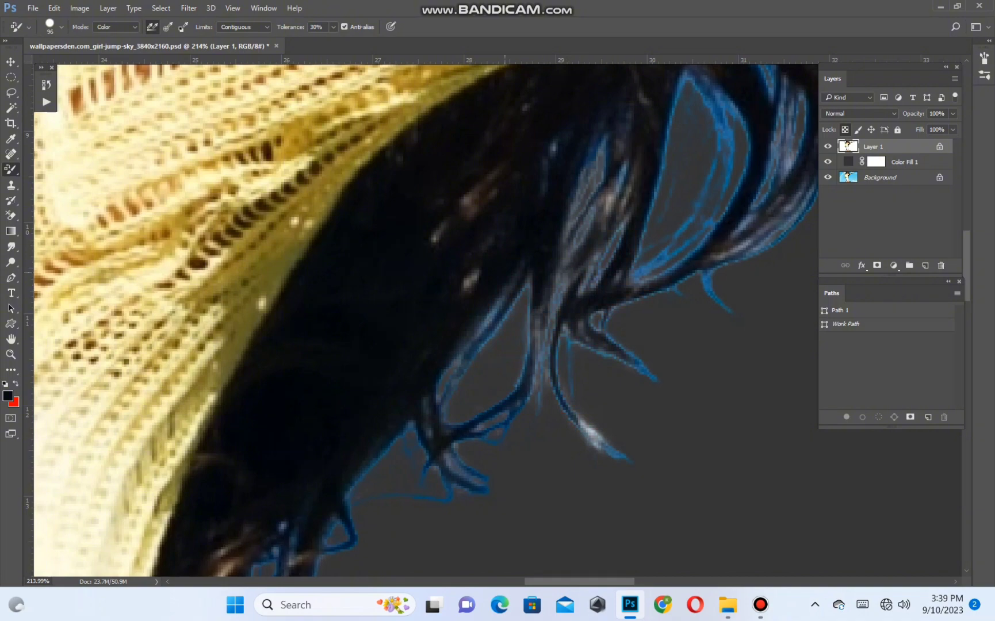
scroll(425, 316, down, 3)
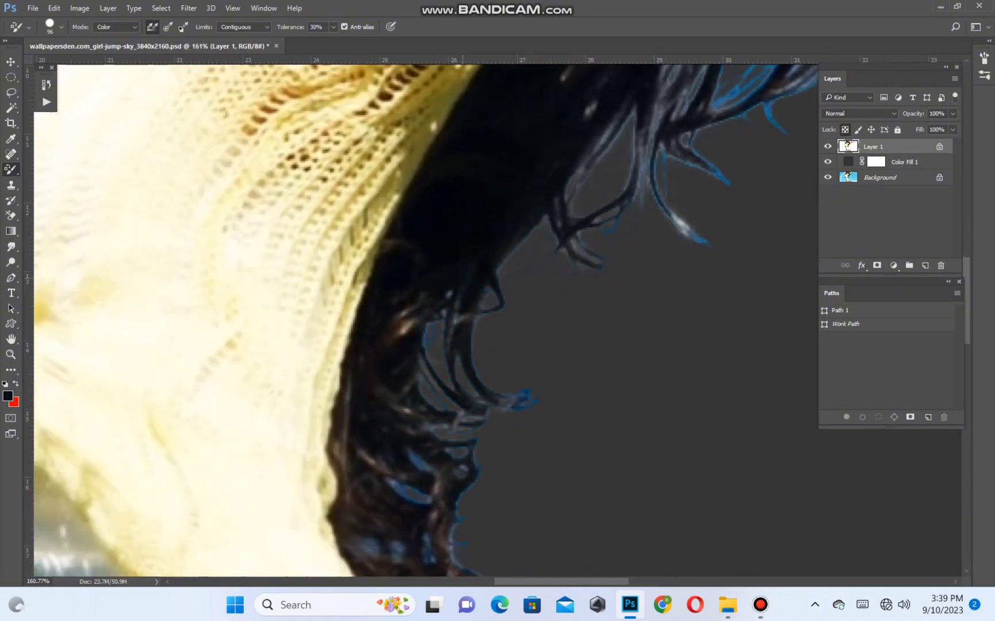
scroll(545, 416, down, 4)
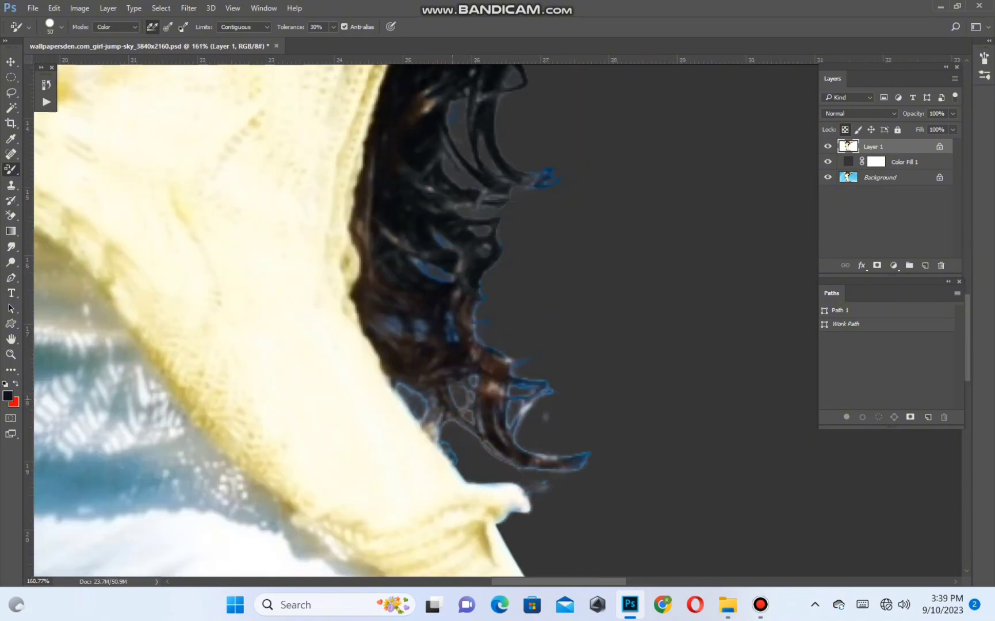
Sample nearby colors and recolor the blue edges of the lowest curls beside the sweater with a 50-pixel brush.
alt+click(453, 465)
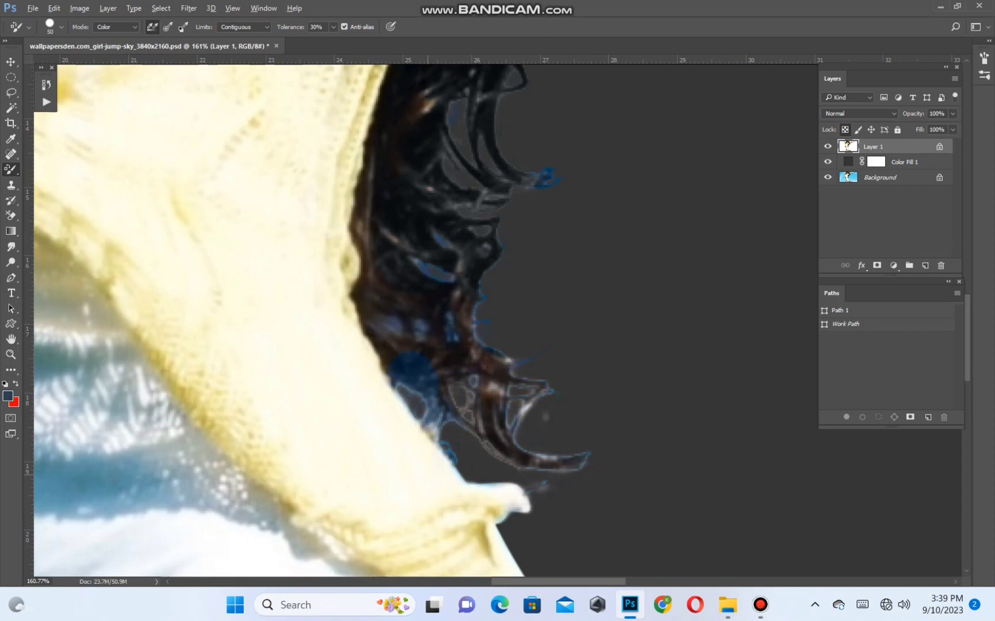
alt+click(447, 453)
scroll(391, 359, down, 6)
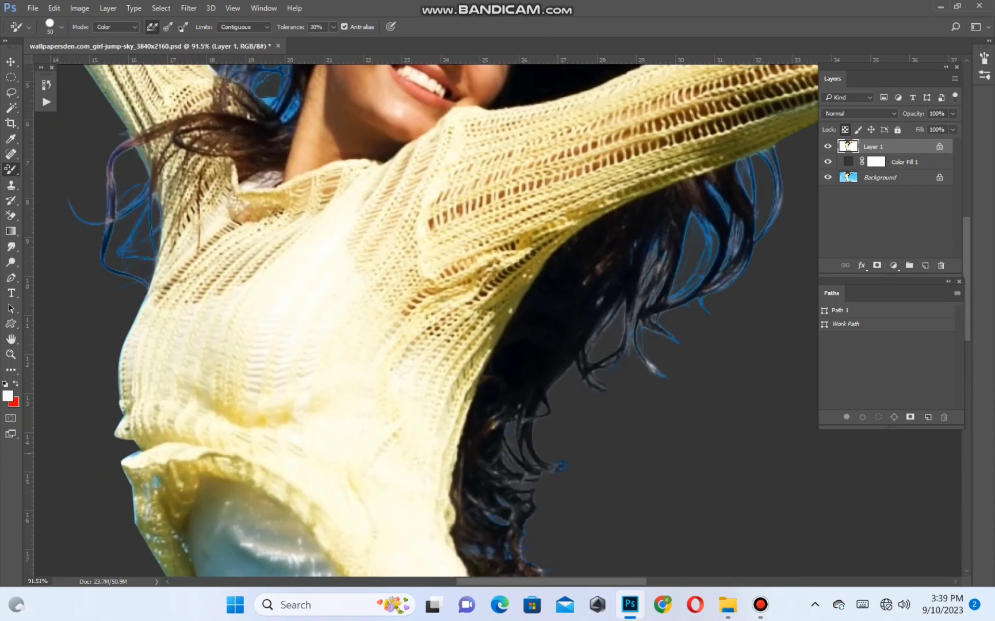
scroll(306, 335, up, 5)
alt+click(518, 283)
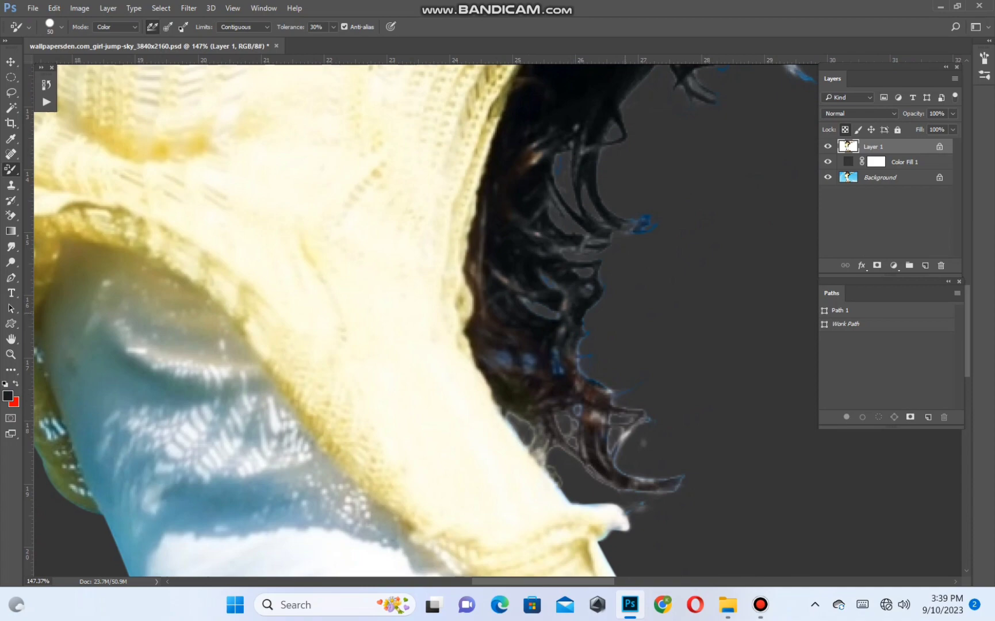
Recolor the remaining blue strands under the outstretched arm using a 121-pixel brush at 31% tolerance.
scroll(638, 359, down, 6)
scroll(661, 248, up, 4)
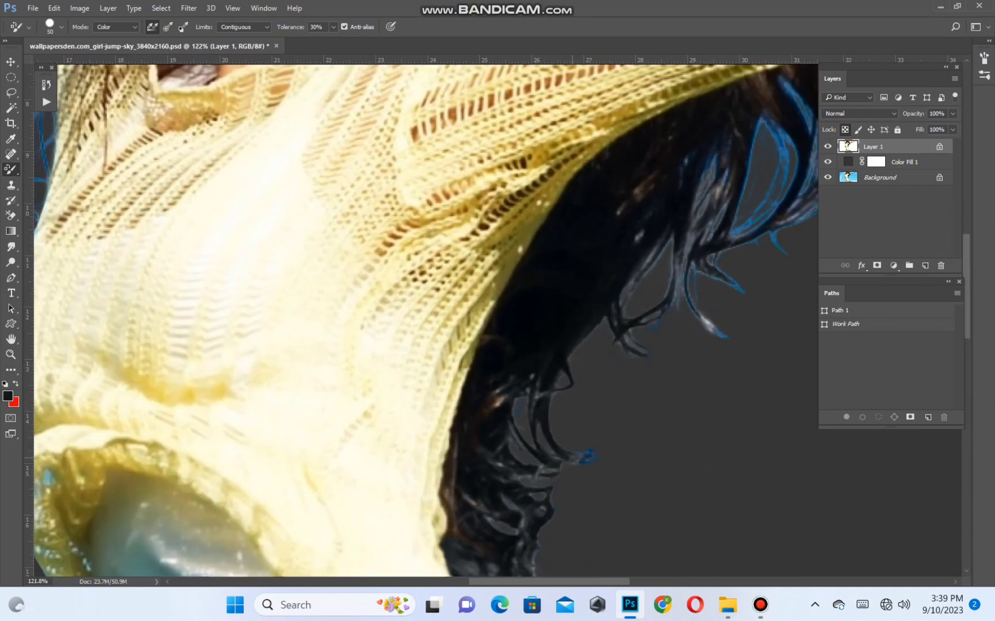
drag(761, 170, 590, 266)
alt+drag(590, 267, 638, 266)
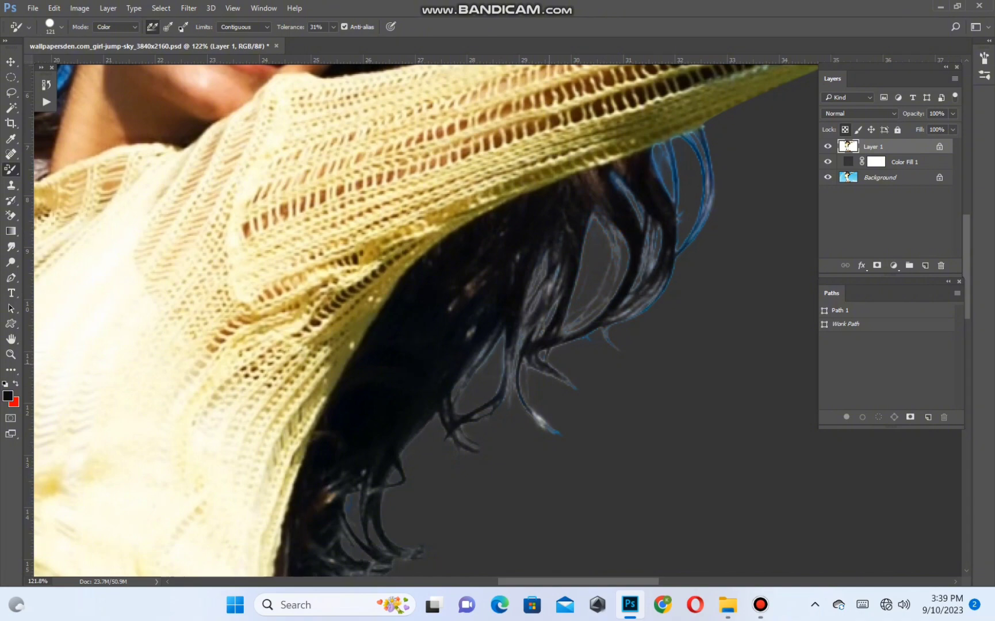
drag(738, 224, 549, 382)
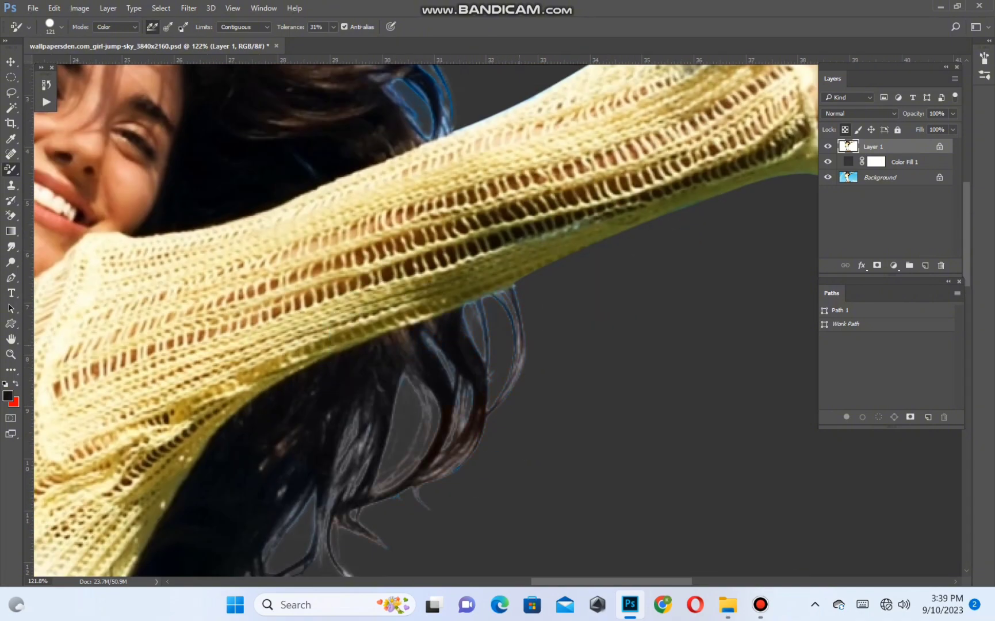
Sample nearby hair colors and recolor the blue hair edges above the outstretched arm, reducing the brush to 44 pixels.
drag(282, 230, 431, 449)
scroll(431, 449, down, 4)
scroll(538, 368, up, 6)
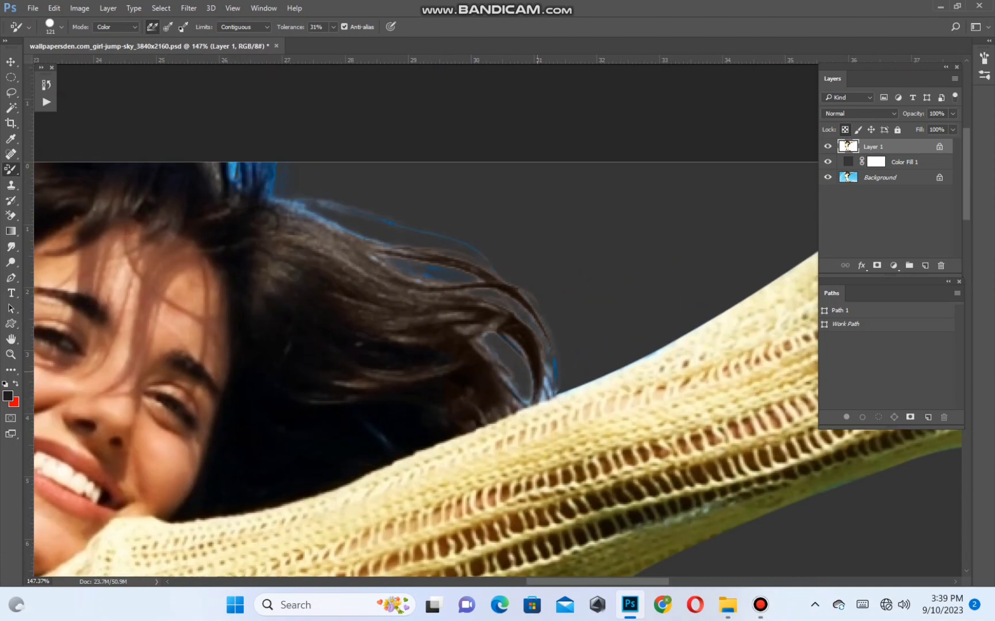
drag(538, 368, 473, 382)
alt+click(533, 393)
drag(424, 355, 637, 385)
drag(716, 367, 726, 351)
alt+click(581, 323)
drag(473, 205, 453, 216)
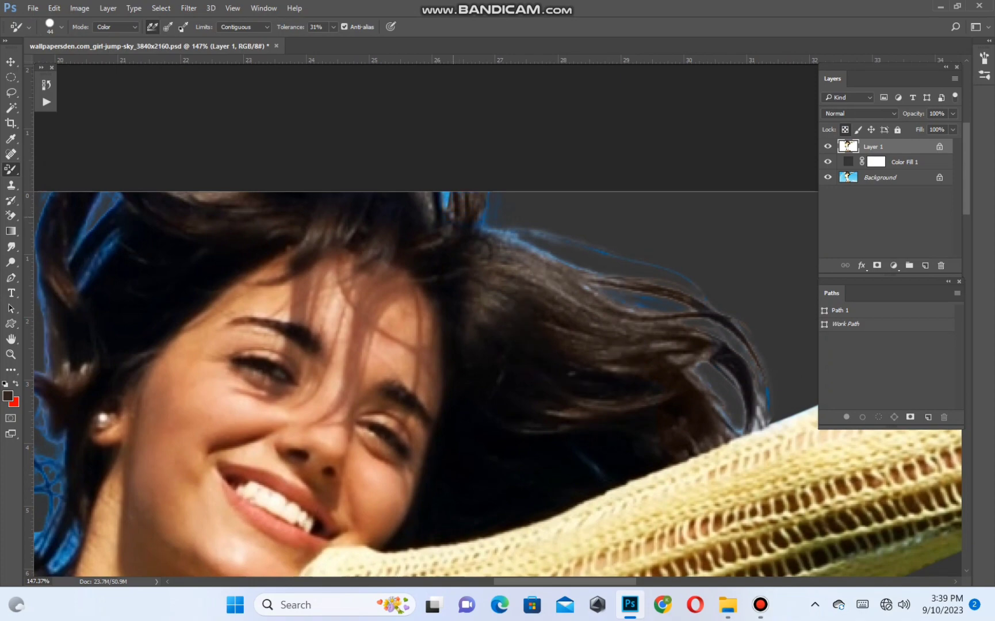
Sample a gray hair tone and recolor the blue flyaway strands trailing from the crown above the outstretched arm.
scroll(452, 210, up, 6)
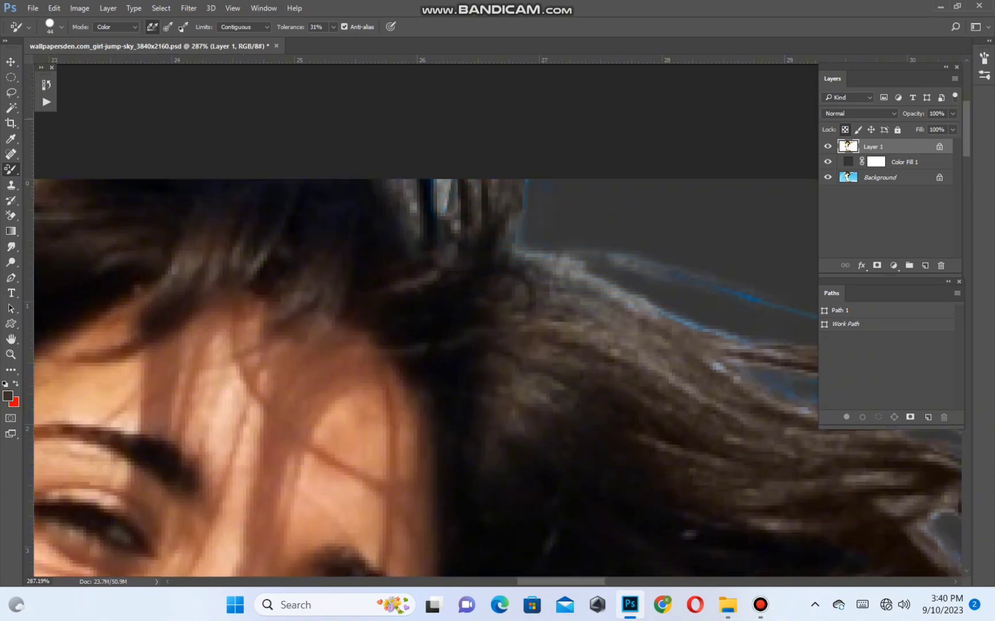
drag(656, 295, 277, 247)
alt+click(268, 255)
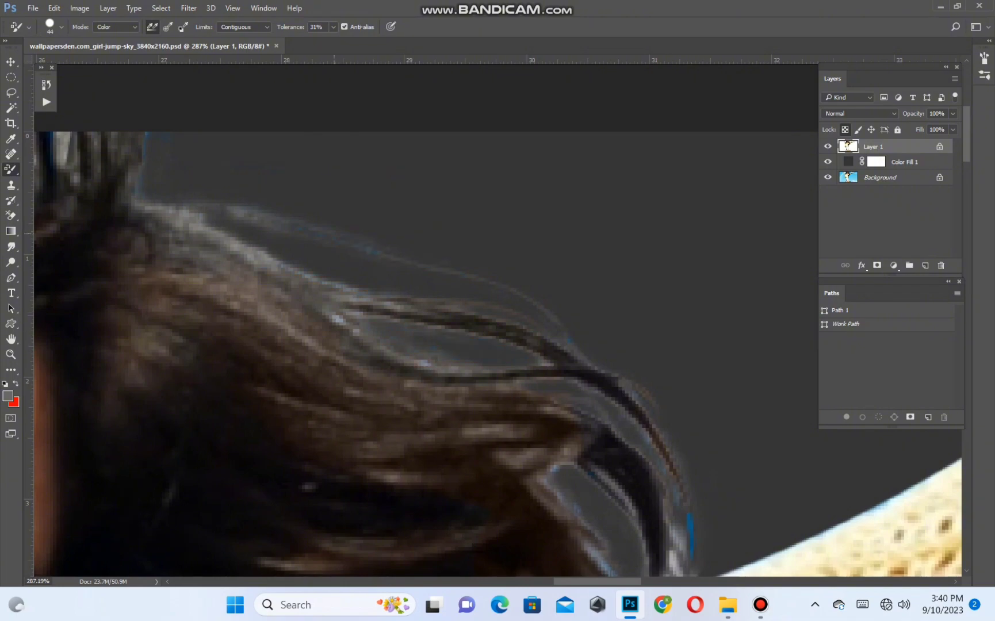
scroll(334, 234, down, 5)
Recolor the blue curls beside the earring and the hair edge up to the crown with sampled near-black tones.
drag(334, 234, 920, 178)
scroll(460, 173, up, 1)
drag(417, 522, 530, 305)
alt+click(537, 305)
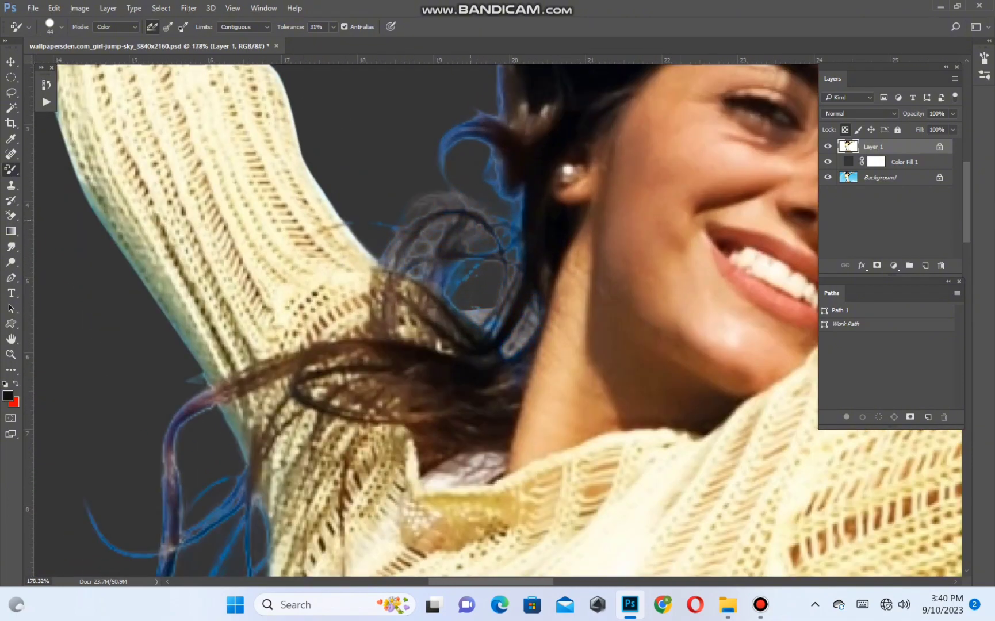
drag(478, 152, 457, 139)
drag(457, 139, 478, 282)
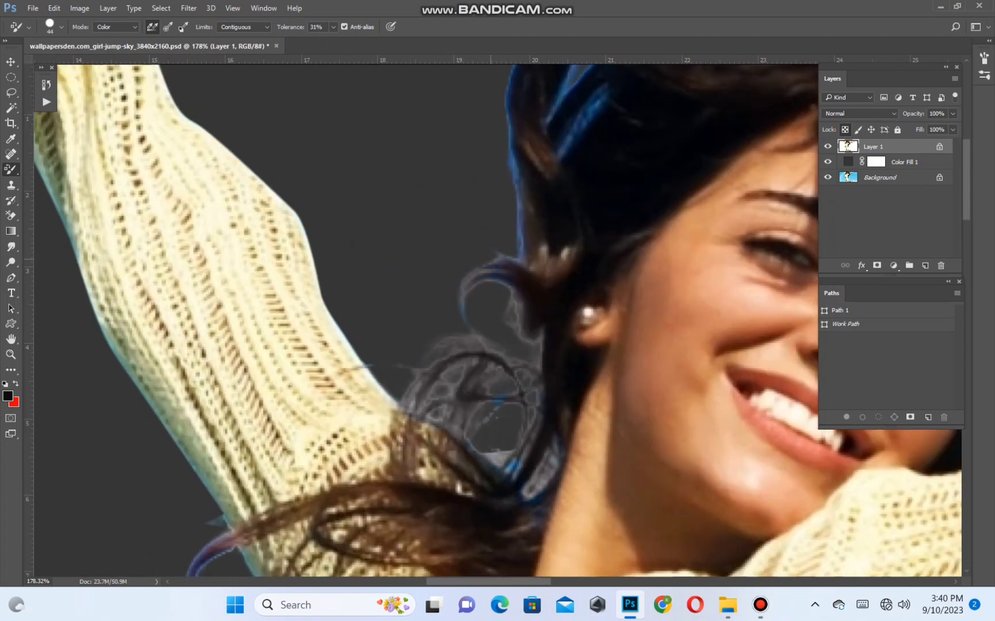
drag(557, 194, 440, 409)
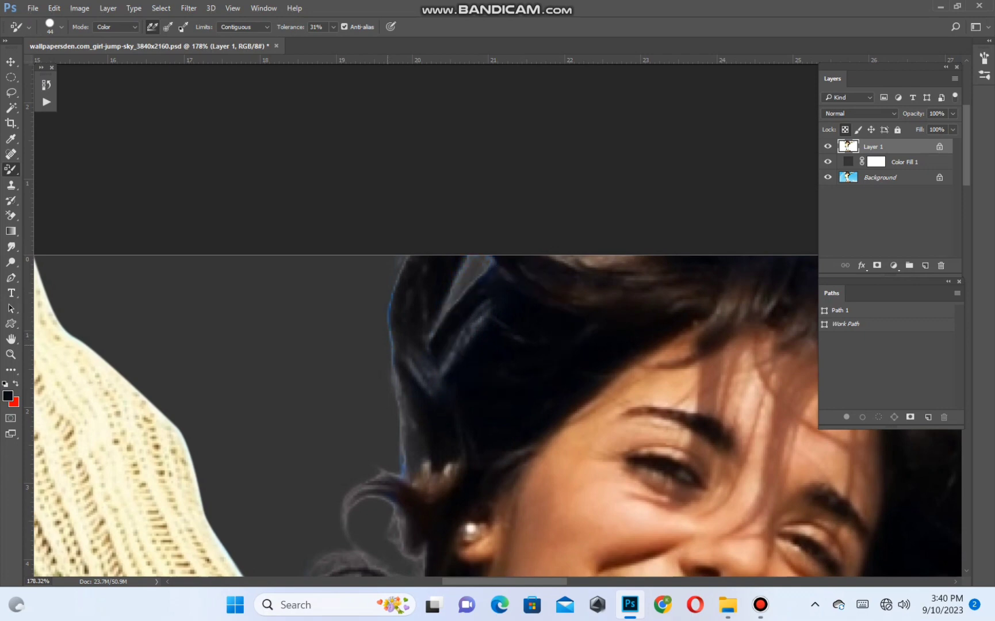
drag(411, 345, 465, 176)
alt+click(399, 440)
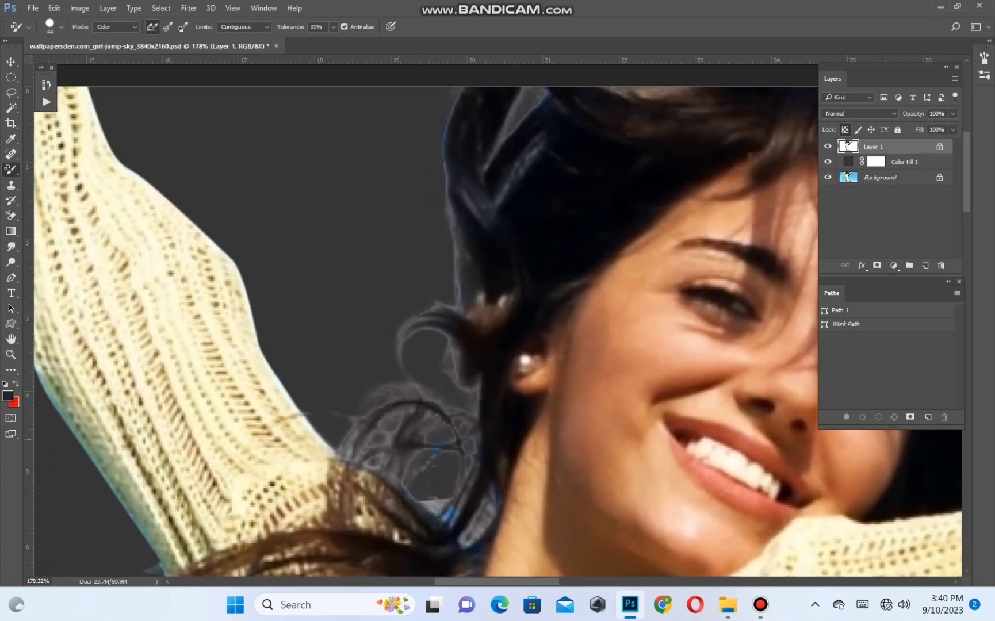
Recolor the bright blue loose strands beside the raised sleeve with a muted purple sampled from the long strand.
drag(458, 509, 711, 241)
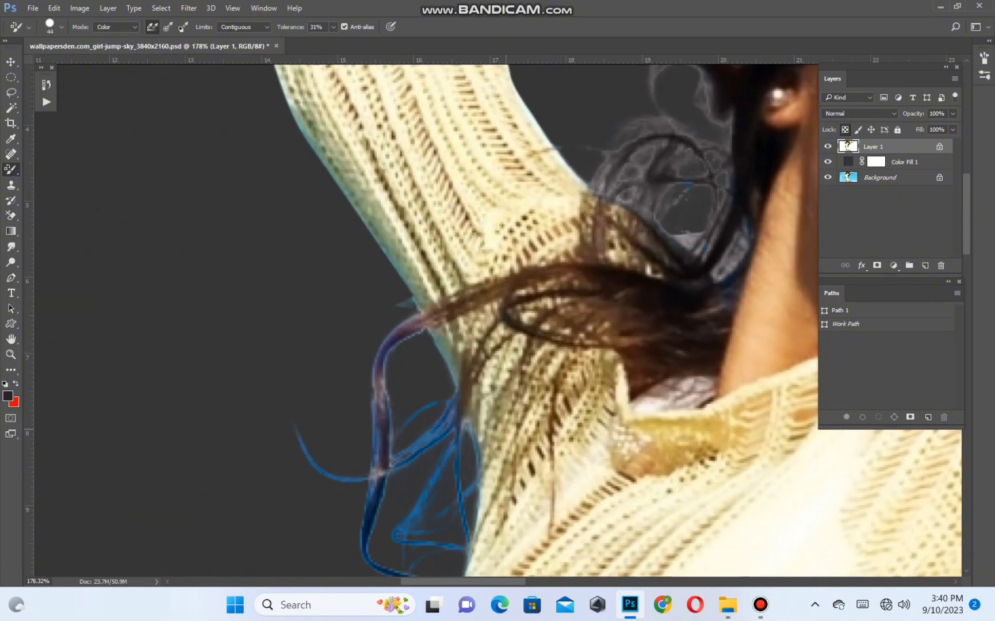
drag(375, 381, 450, 212)
alt+click(450, 212)
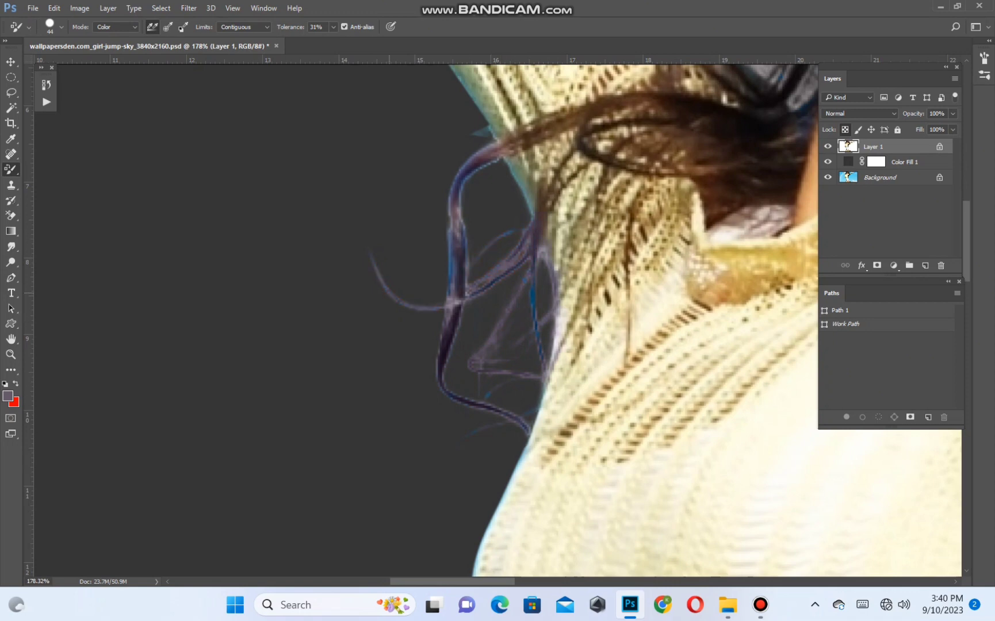
Reduce the brush to 12 pixels and recolor the leftover blue segments on the thin strands beside the raised sleeve.
scroll(488, 301, up, 8)
key(bracketleft)
key(bracketleft)
key(bracketleft)
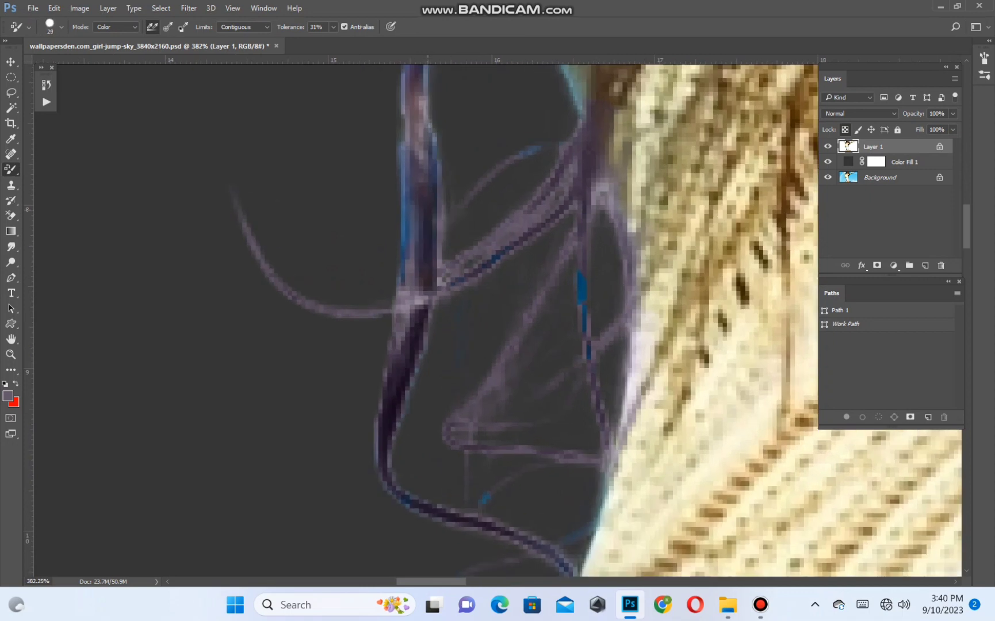
key(bracketleft)
key(bracketleft)
key(bracketleft)
key(bracketleft)
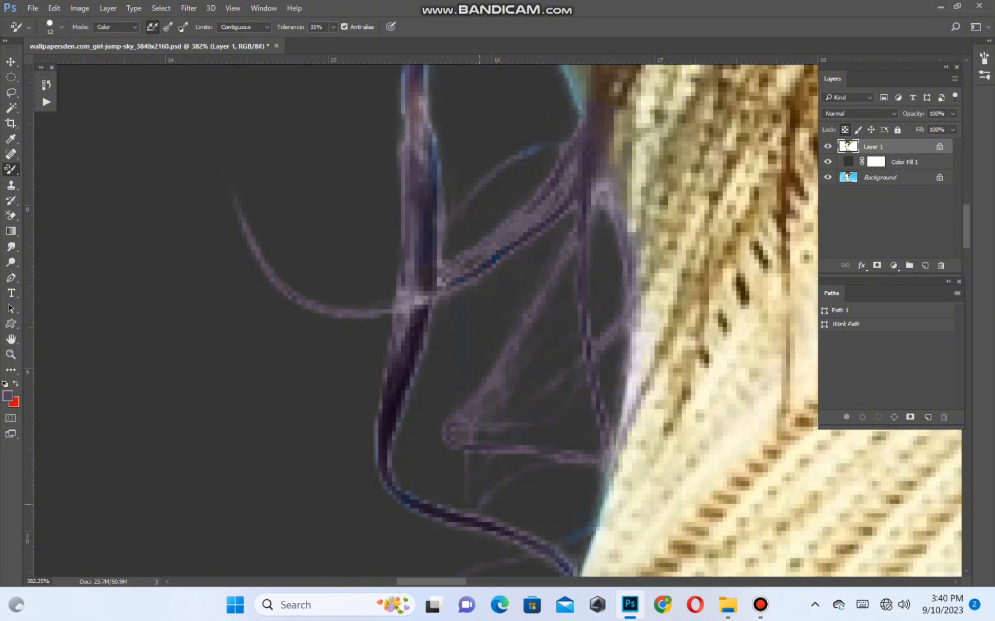
Clone sweater texture over the teal sleeve edge around the crossing hair strand with an 11-pixel Clone Stamp at 51% opacity.
scroll(413, 505, down, 4)
alt+click(530, 289)
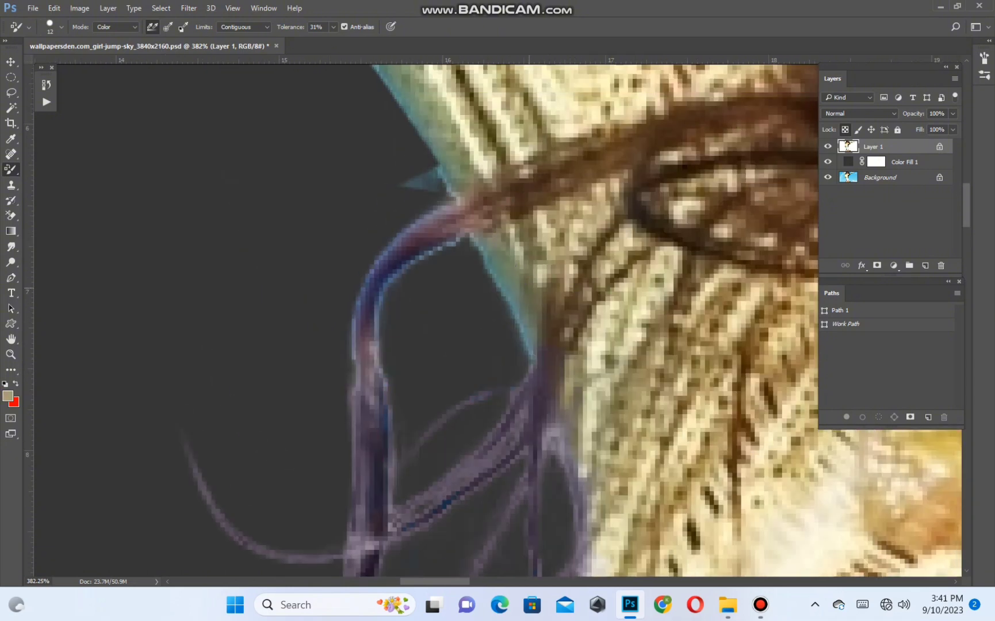
key(s)
scroll(552, 268, up, 4)
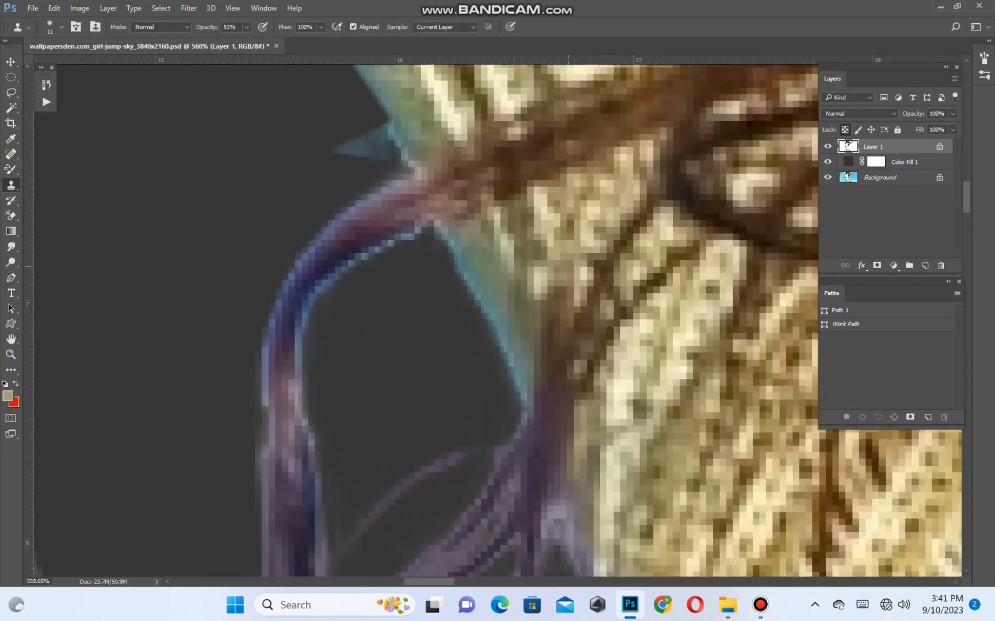
scroll(515, 564, down, 4)
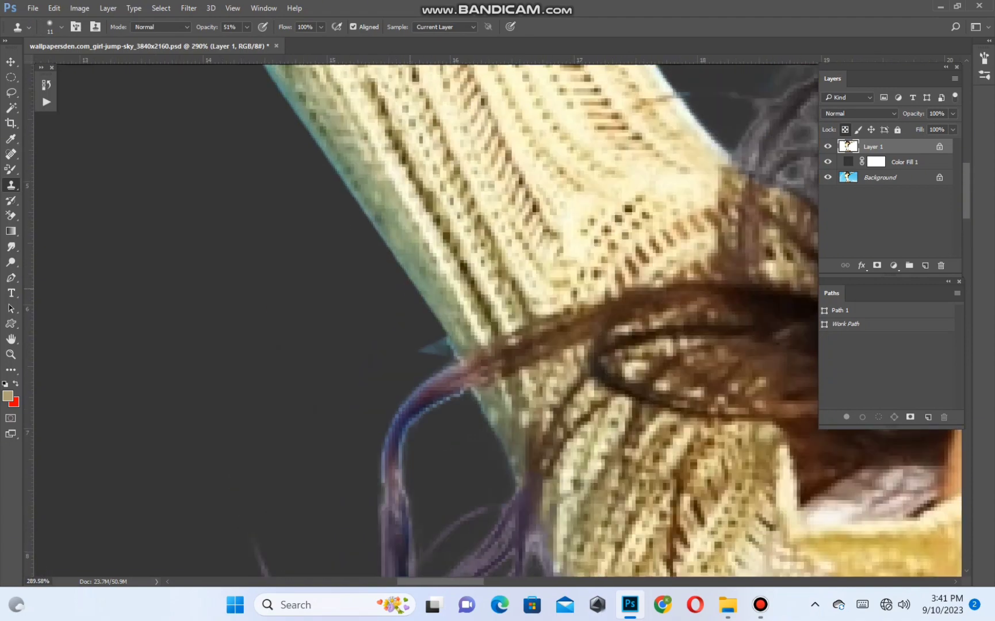
Enlarge the Clone Stamp to 51 pixels and clone over the blue fringe along the raised sleeve's outer edge.
drag(410, 289, 502, 533)
key(bracketright)
key(bracketright)
key(bracketright)
key(bracketright)
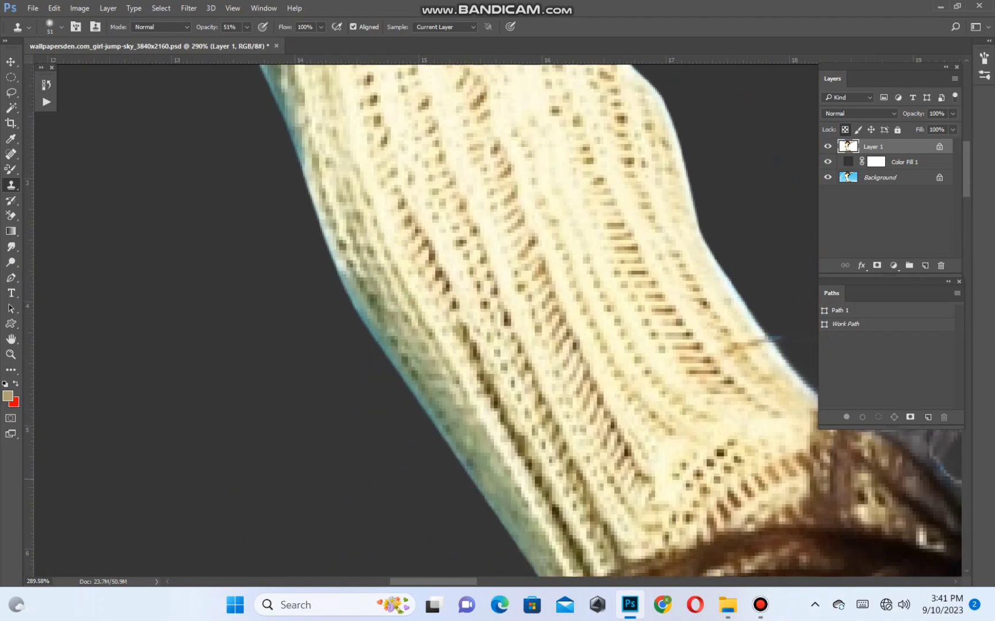
drag(306, 127, 406, 411)
drag(249, 224, 453, 382)
mouse_move(349, 309)
mouse_down()
mouse_move(315, 310)
mouse_move(342, 309)
mouse_up()
Clone skin tones over the blue edge of the raised wrist with a 12-pixel Clone Stamp at 52% opacity.
scroll(351, 307, up, 5)
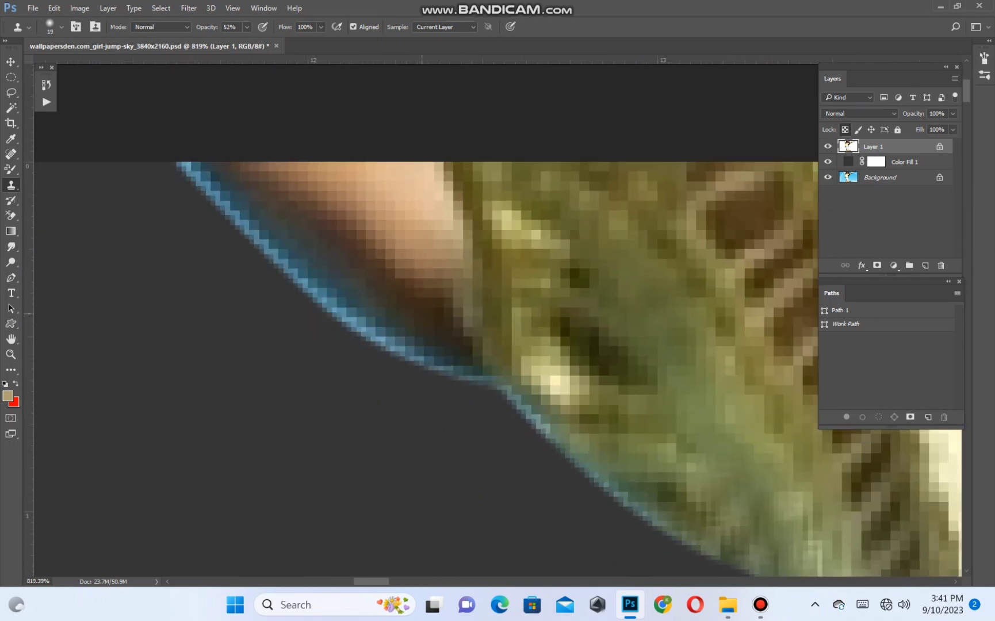
key(bracketleft)
key(bracketleft)
alt+click(425, 319)
mouse_move(437, 365)
mouse_down()
mouse_move(274, 252)
mouse_move(176, 164)
mouse_up()
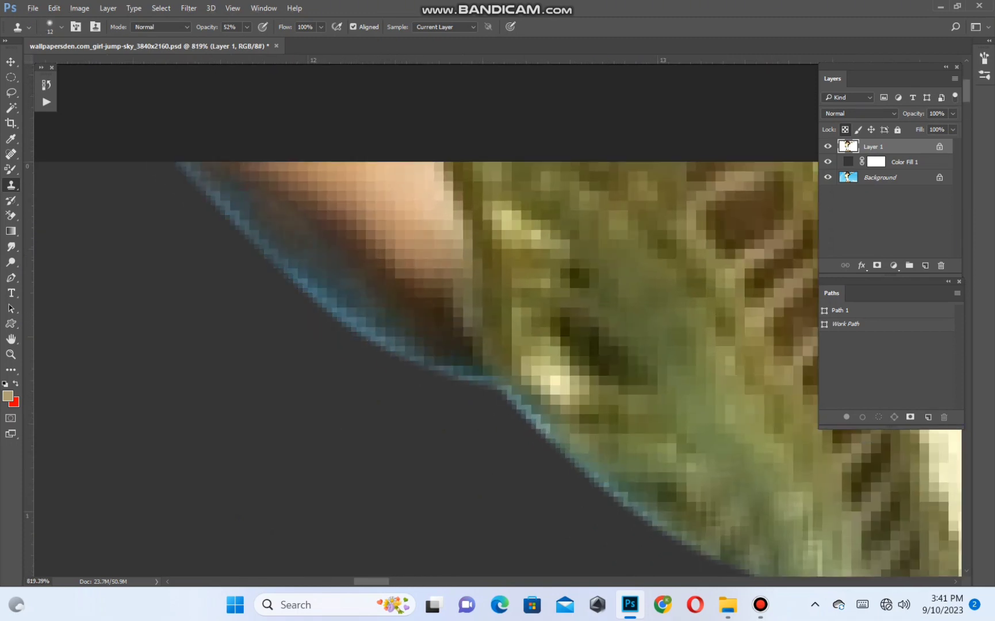
Lasso the stray teal spike on the raised sleeve's outer edge and delete it.
scroll(366, 268, down, 8)
drag(570, 552, 543, 316)
scroll(546, 339, up, 7)
scroll(534, 342, up, 4)
key(l)
mouse_move(396, 386)
mouse_down()
mouse_move(411, 393)
mouse_move(506, 276)
mouse_move(225, 377)
mouse_up()
key(Delete)
scroll(532, 329, down, 7)
scroll(517, 322, down, 8)
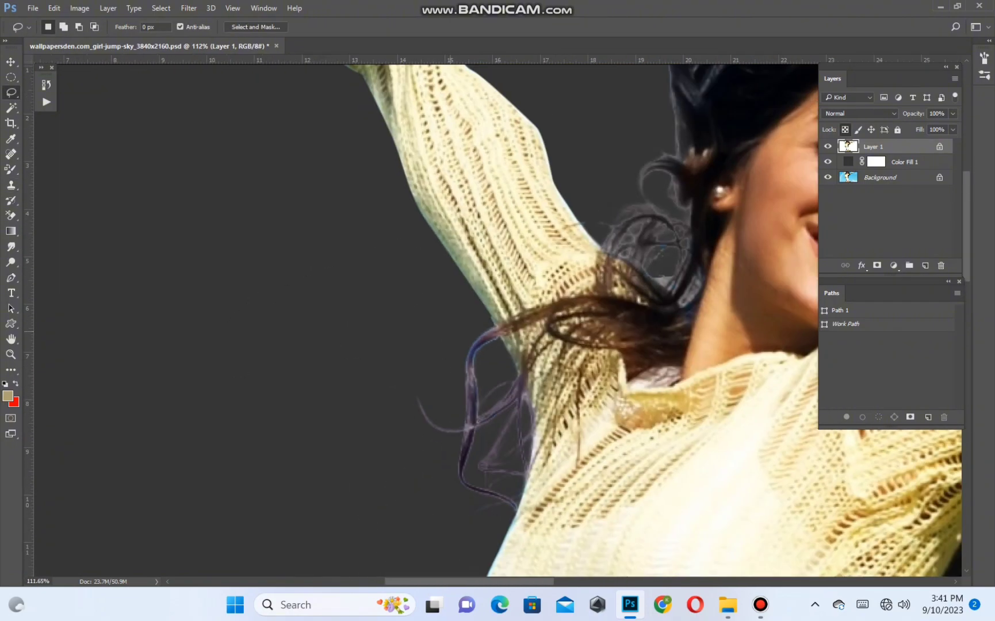
Recolor the blue tips and edges of the lower curls under the outstretched arm with a 70-pixel Color Replacement brush.
scroll(518, 322, up, 3)
scroll(518, 374, up, 3)
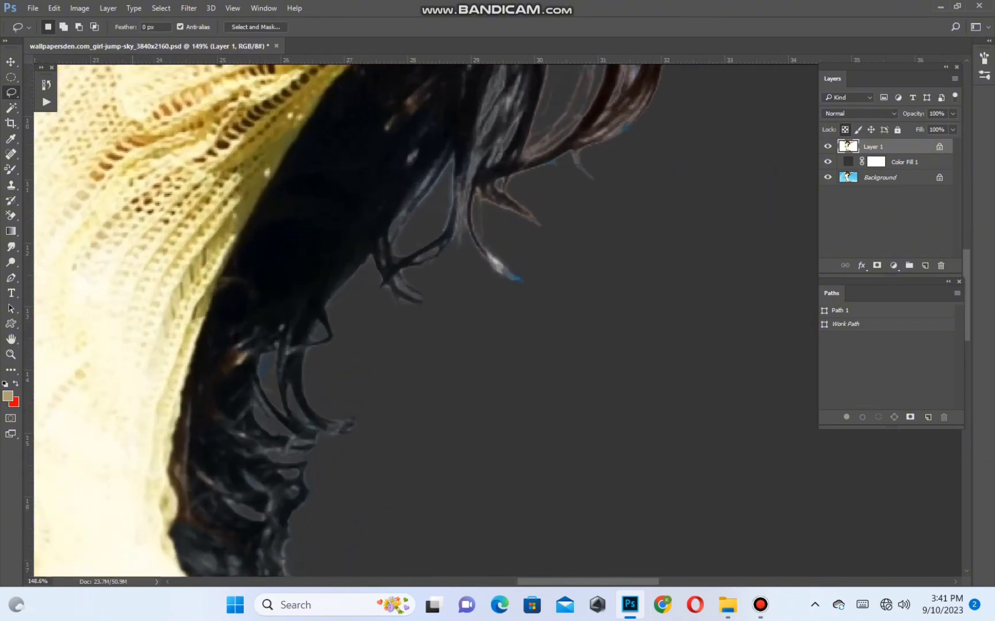
key(b)
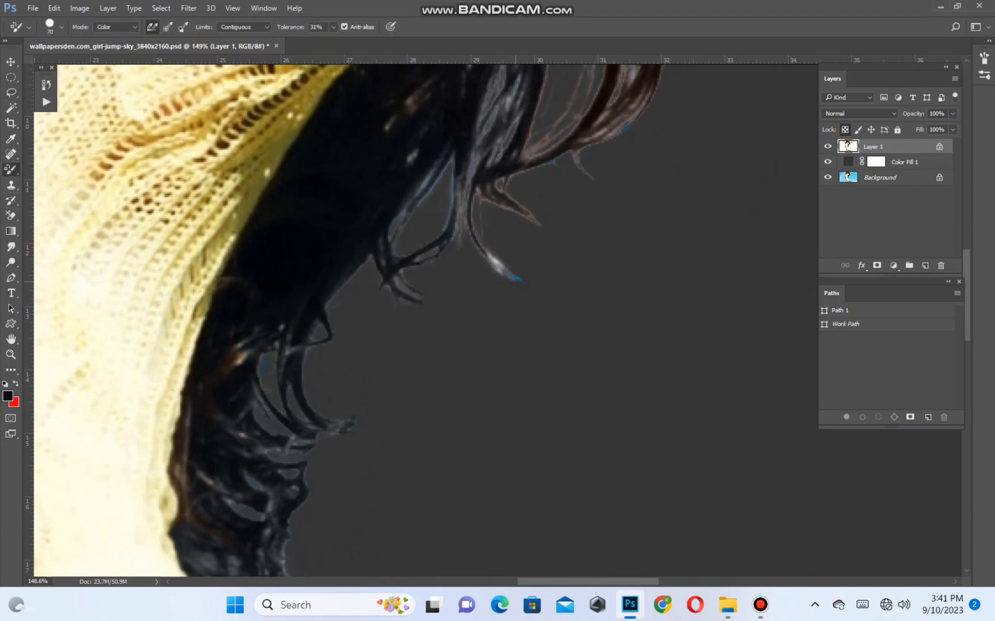
drag(508, 271, 446, 480)
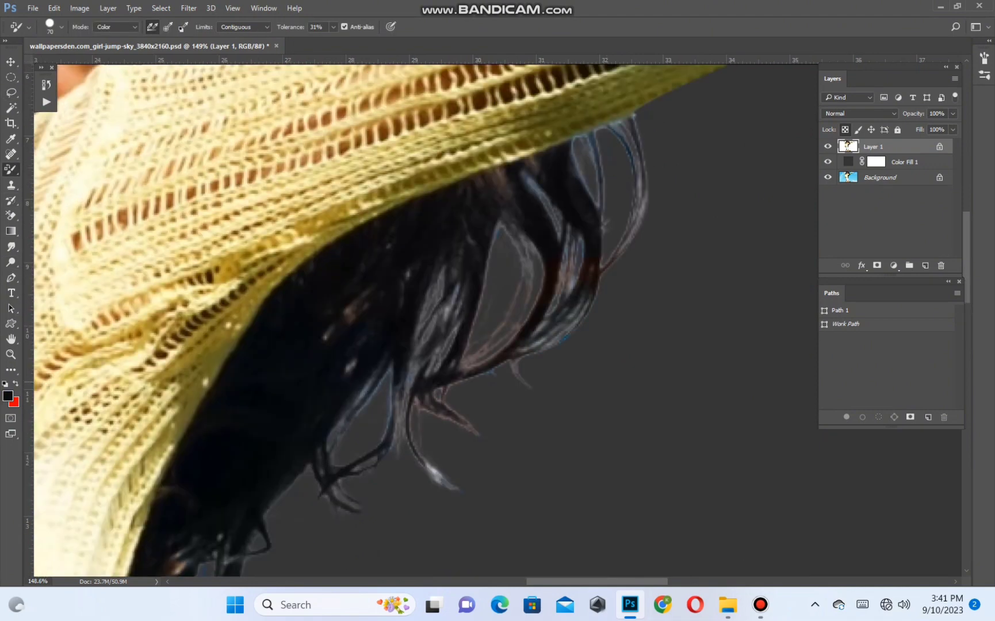
alt+click(462, 382)
Change the Color Fill 1 layer to white (ffffff) and toggle its visibility to compare the cutout against the background.
scroll(560, 245, down, 6)
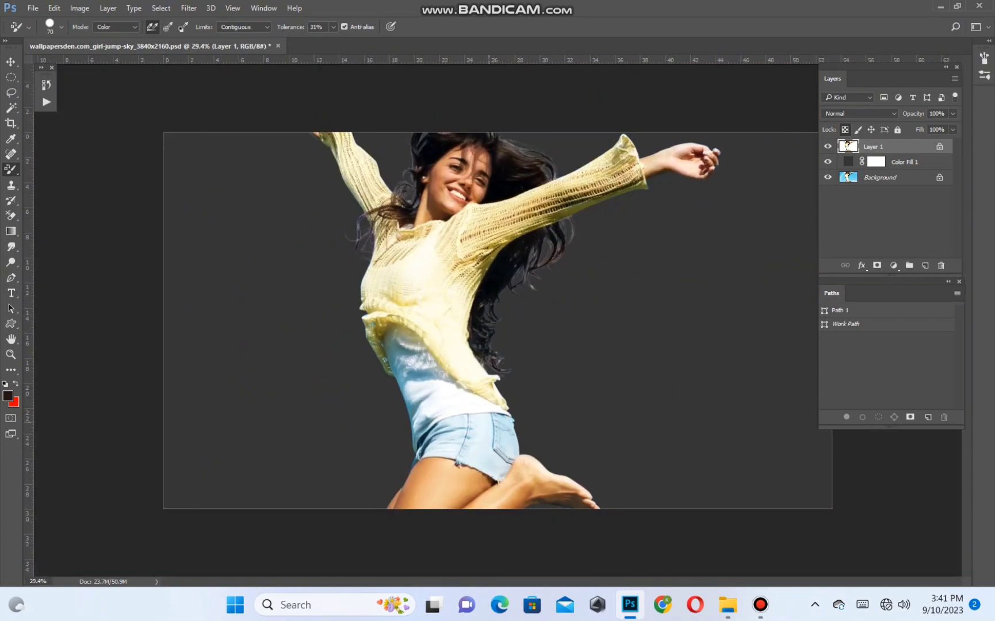
double_click(848, 161)
text(ffffff)
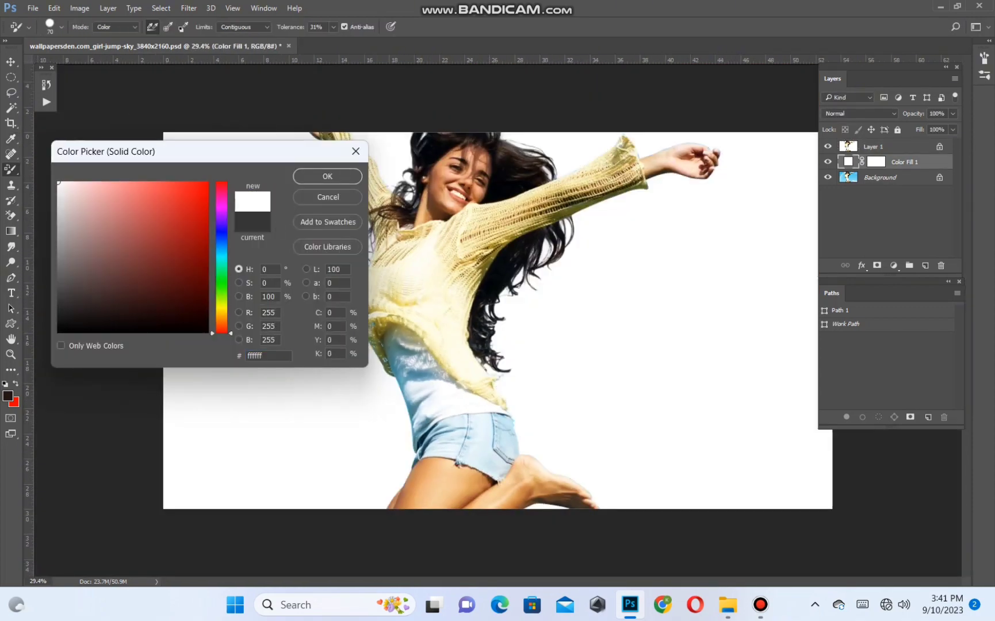
key(Return)
key(ctrl+comma)
key(ctrl+comma)
key(ctrl+comma)
key(ctrl+comma)
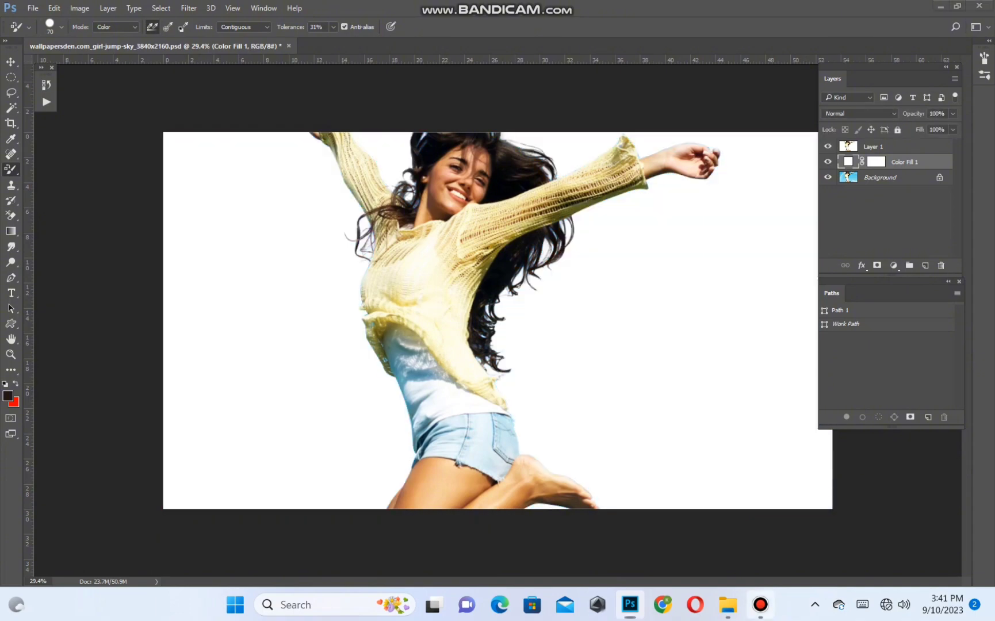
Open depositphotos_11147454-stock-photo-nice-weather from the Content folder in File Explorer as a new Photoshop document.
key(p)
click(940, 7)
click(667, 279)
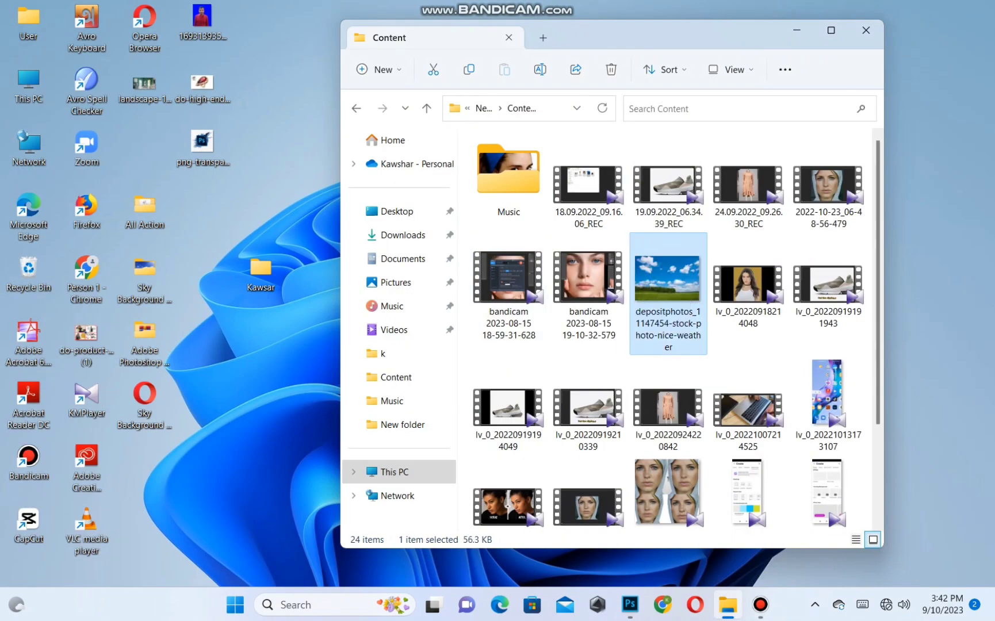
drag(667, 278, 887, 221)
key(alt+Tab)
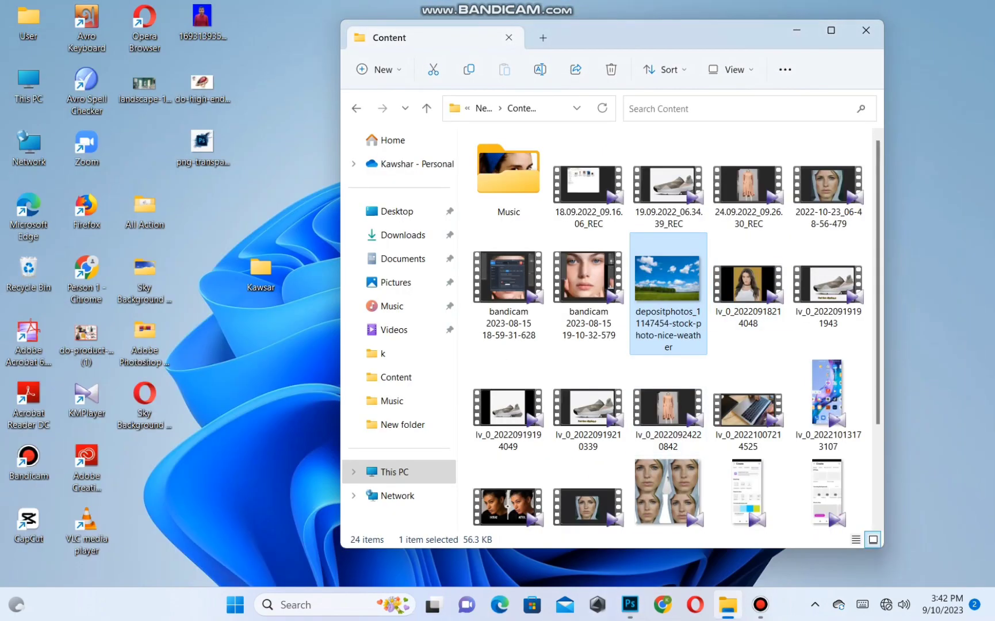
key(alt+Tab)
drag(667, 279, 402, 46)
key(ctrl+0)
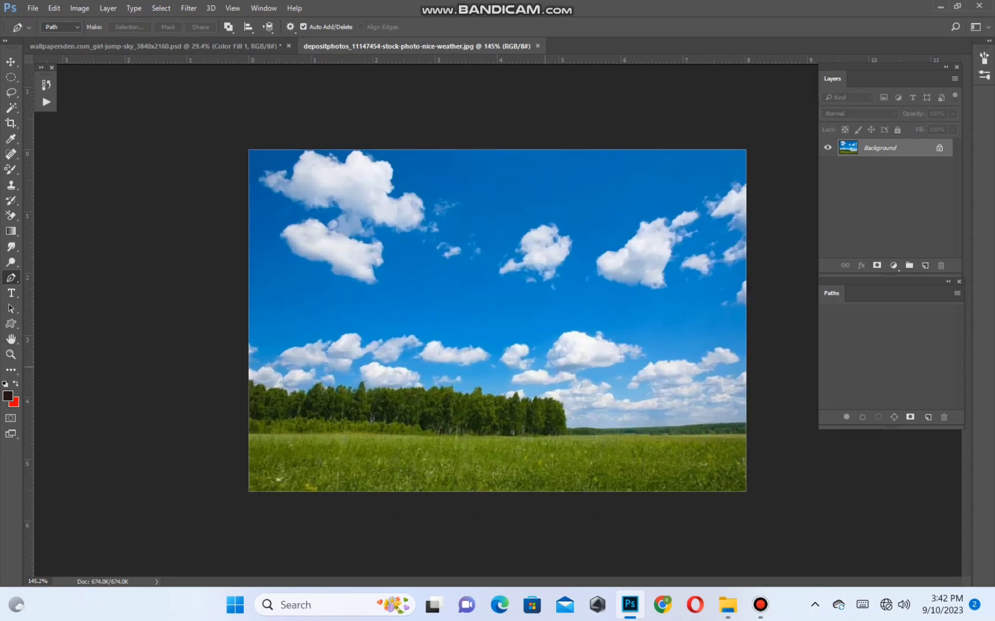
Copy Layer 1 with the cut-out woman from the jump photo into the landscape document.
click(155, 46)
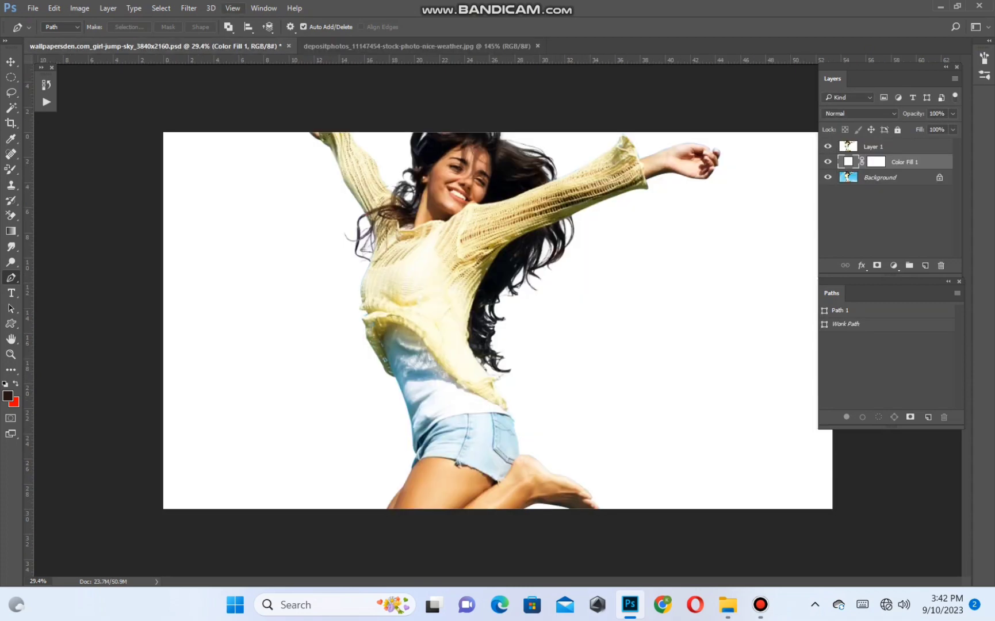
click(895, 146)
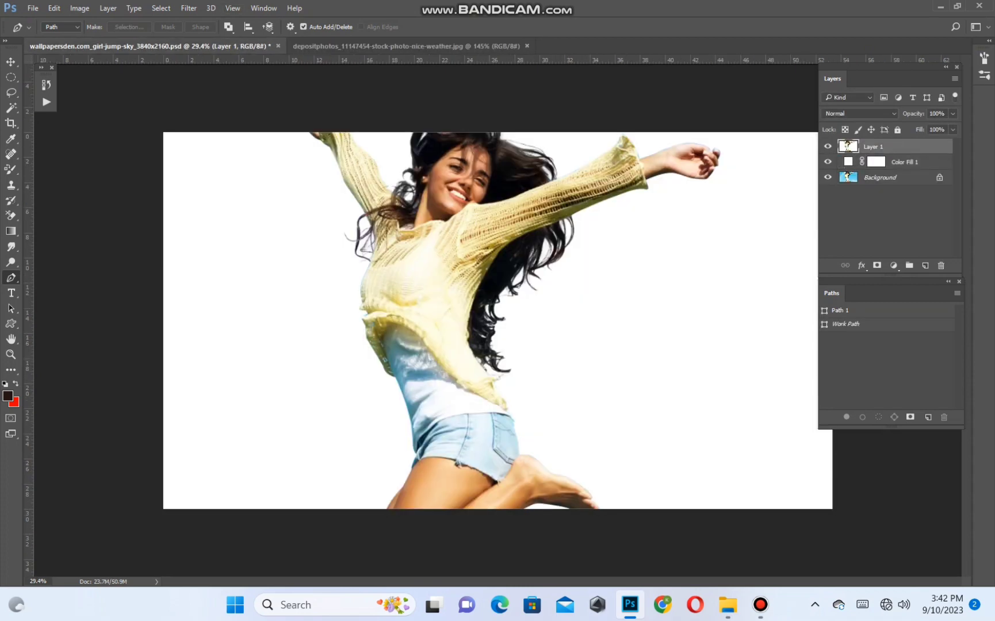
drag(894, 146, 467, 233)
Free-transform the oversized woman layer, scaling it down to about 8.33% within the landscape.
scroll(467, 233, down, 4)
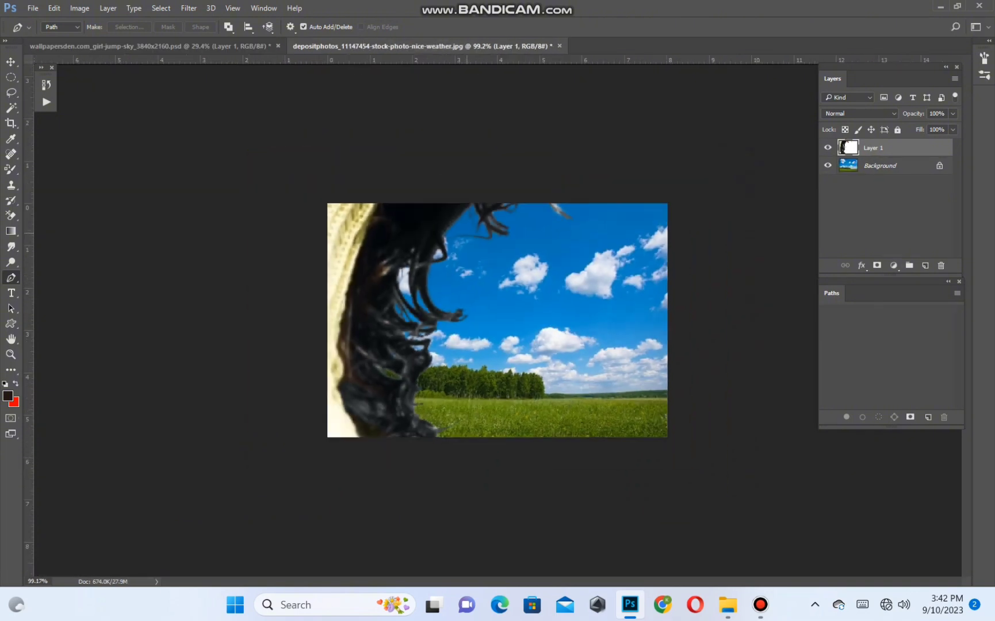
scroll(498, 320, down, 5)
key(ctrl+t)
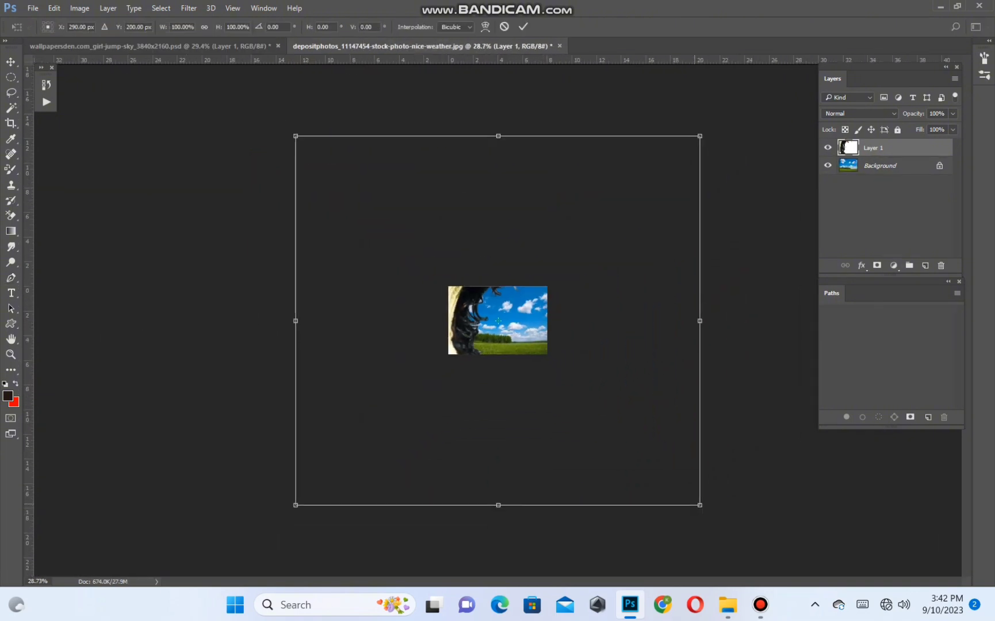
drag(700, 505, 629, 358)
scroll(498, 321, up, 9)
scroll(497, 321, down, 3)
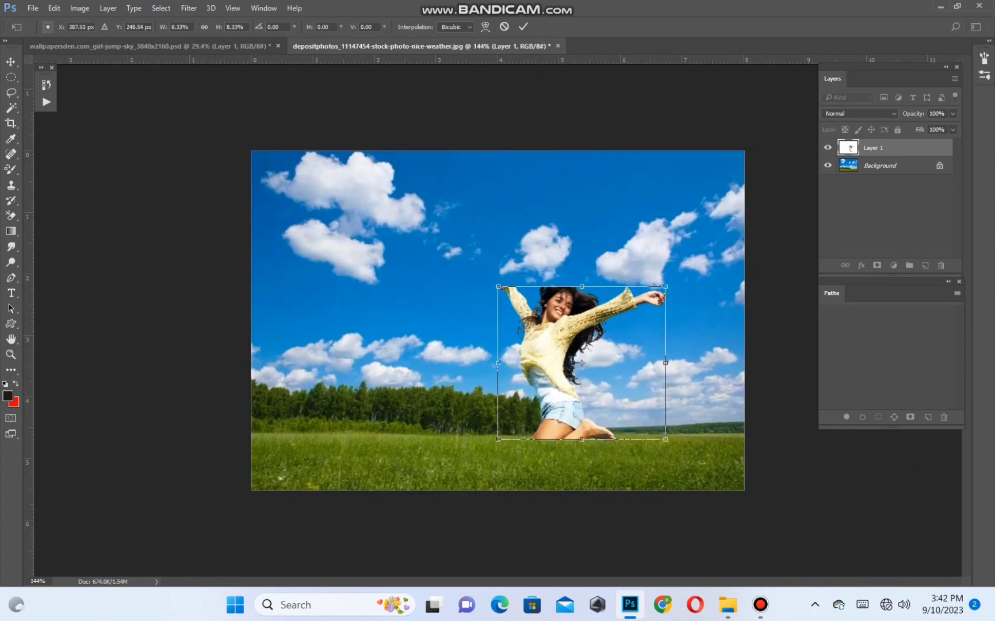
Enlarge and reposition the woman so she spans the landscape's full height with her legs at the lower edge, and apply the transform.
drag(665, 439, 740, 503)
drag(580, 361, 534, 288)
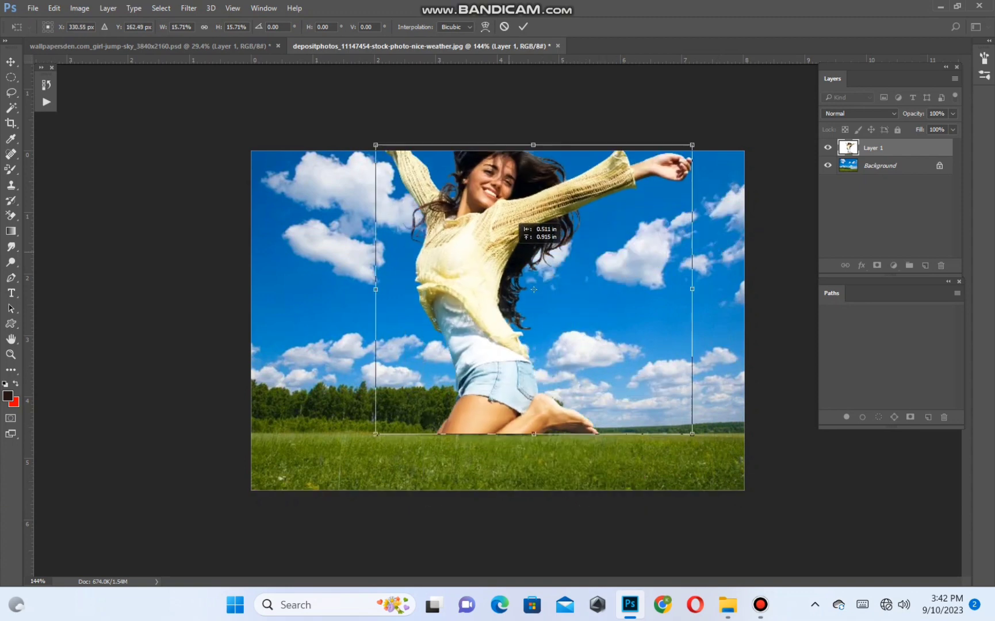
drag(691, 432, 759, 503)
key(Return)
key(p)
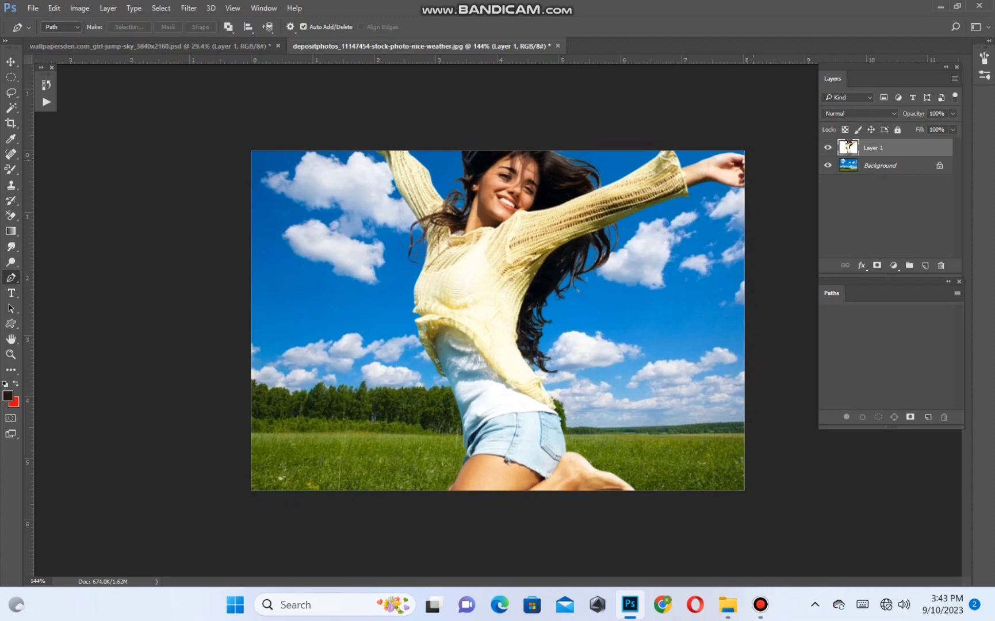
Free-transform the woman layer, scaling it to about 98% and moving it slightly left and up within the landscape.
key(ctrl+t)
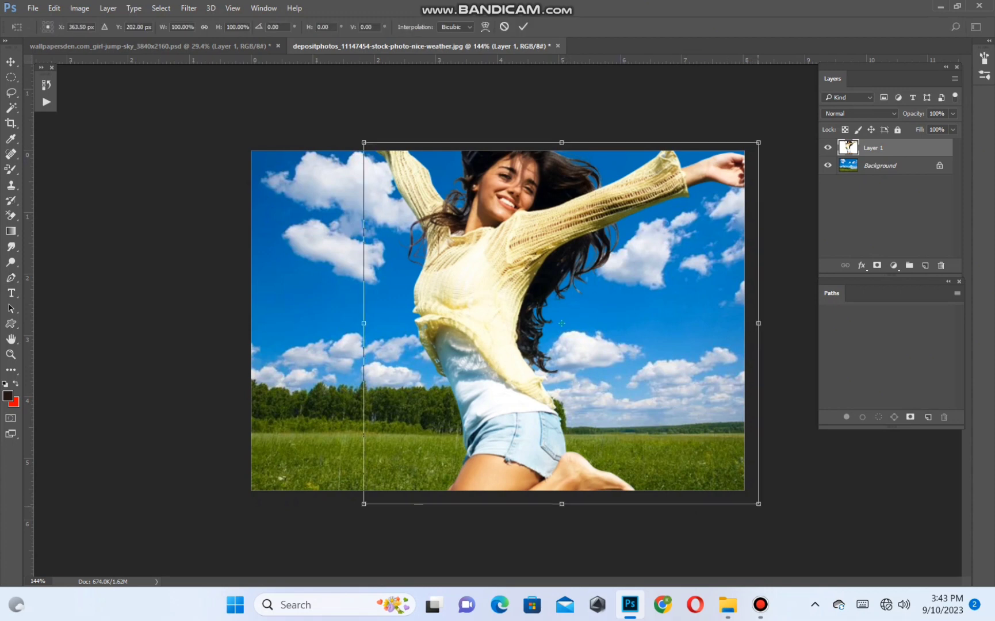
drag(758, 505, 755, 501)
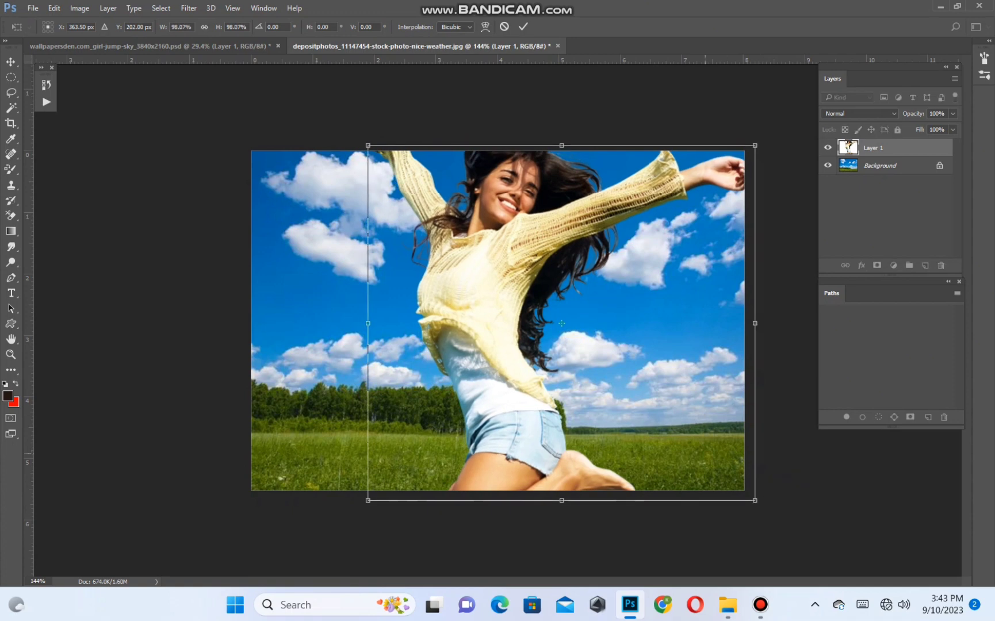
drag(693, 451, 675, 451)
key(Up)
key(Up)
key(Up)
key(Up)
key(Up)
key(Up)
key(Up)
key(Up)
key(Up)
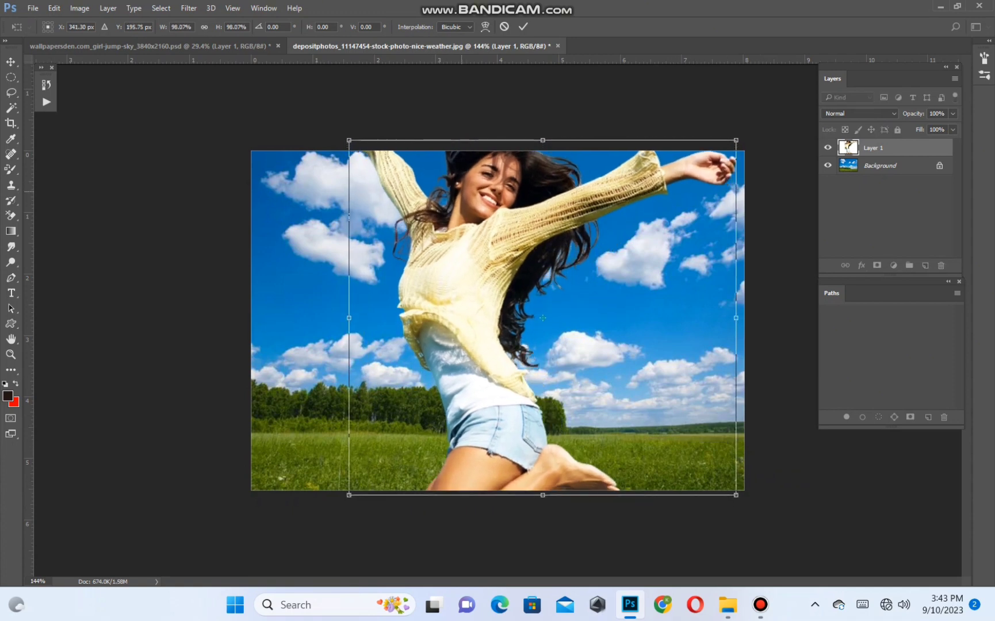
drag(512, 227, 502, 227)
mouse_move(725, 139)
mouse_down()
mouse_move(717, 148)
mouse_move(725, 142)
mouse_up()
key(Return)
Try Layer 1 opacities of 88%, 92% and 93%, and restore the layer to 100%.
scroll(664, 151, down, 5)
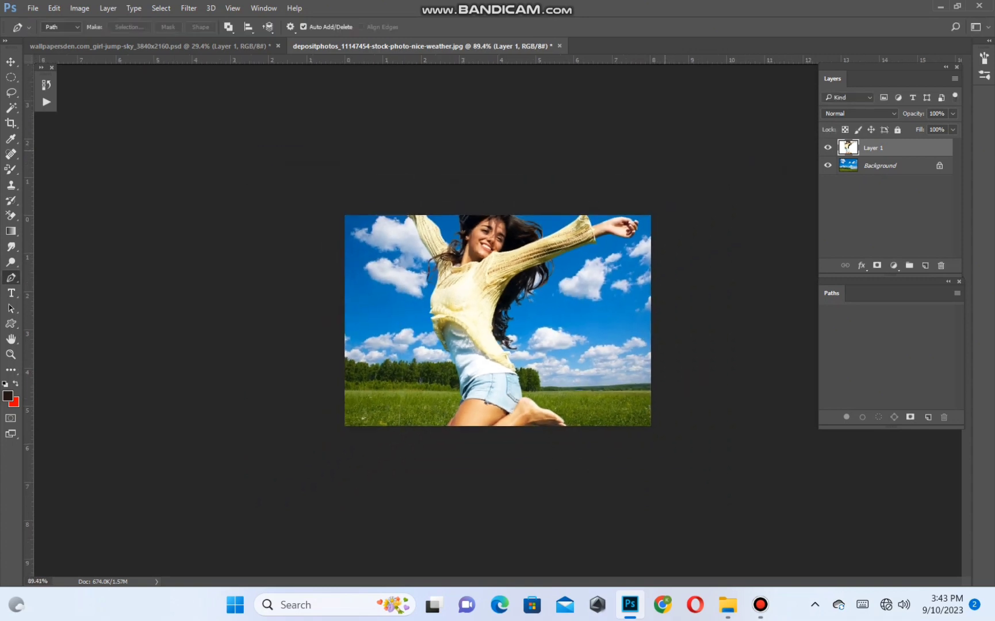
scroll(497, 320, up, 2)
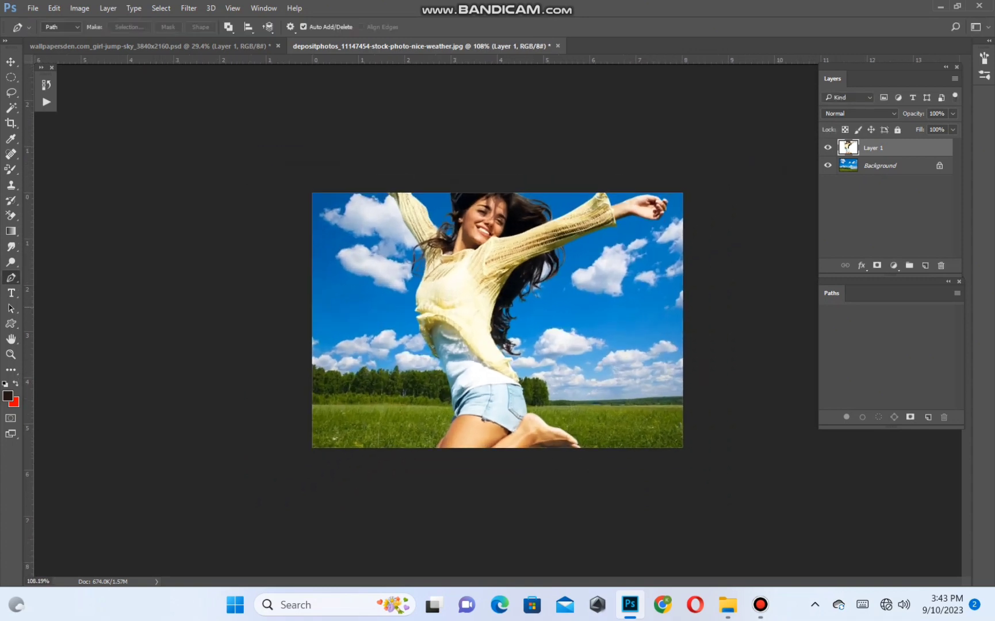
key(8)
key(8)
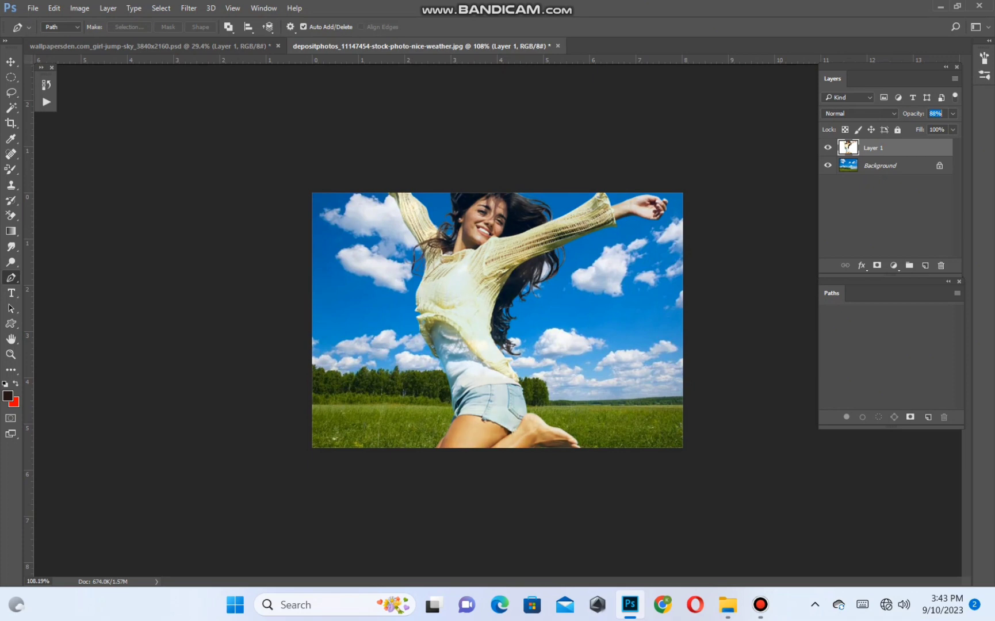
key(9)
key(2)
key(9)
key(3)
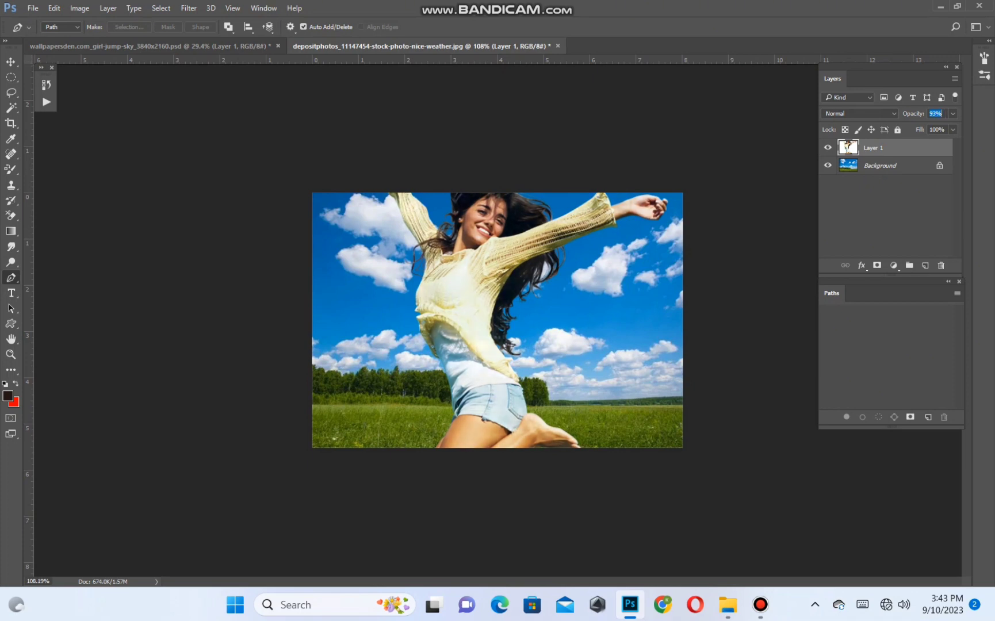
key(0)
Duplicate Layer 1 and try a 96% opacity on the copy, deleting the copy again.
key(ctrl+j)
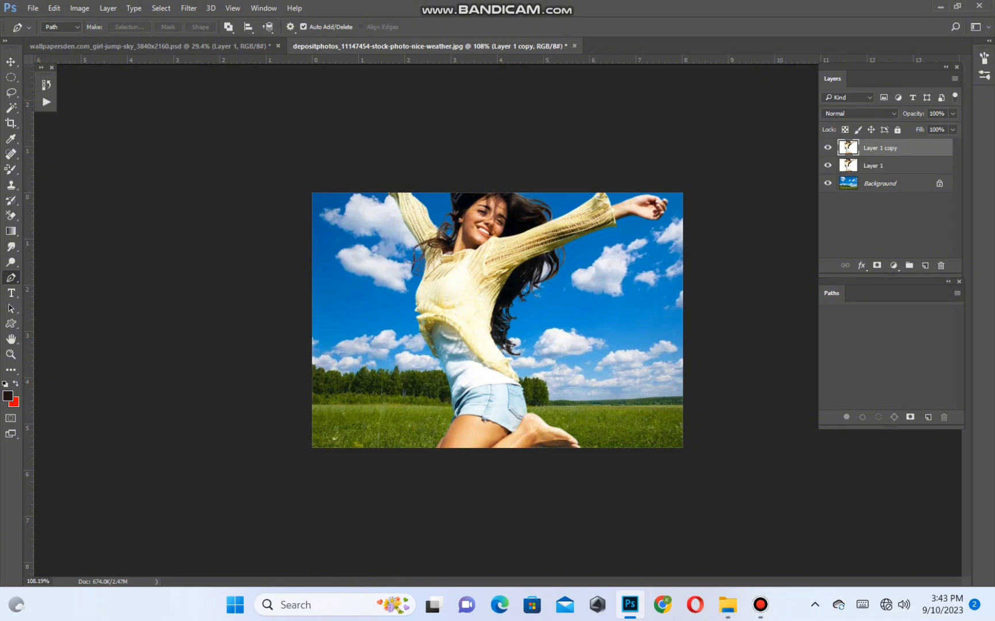
key(9)
key(6)
key(0)
key(Delete)
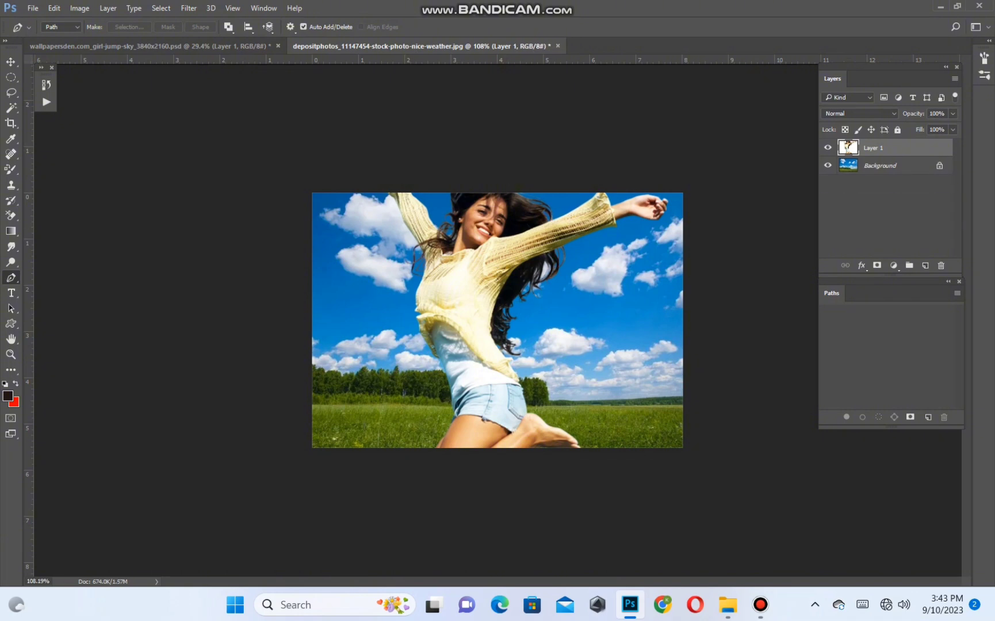
Try Layer 1 at 90% opacity and return it to 100%.
key(9)
key(0)
scroll(526, 275, up, 5)
scroll(526, 275, down, 3)
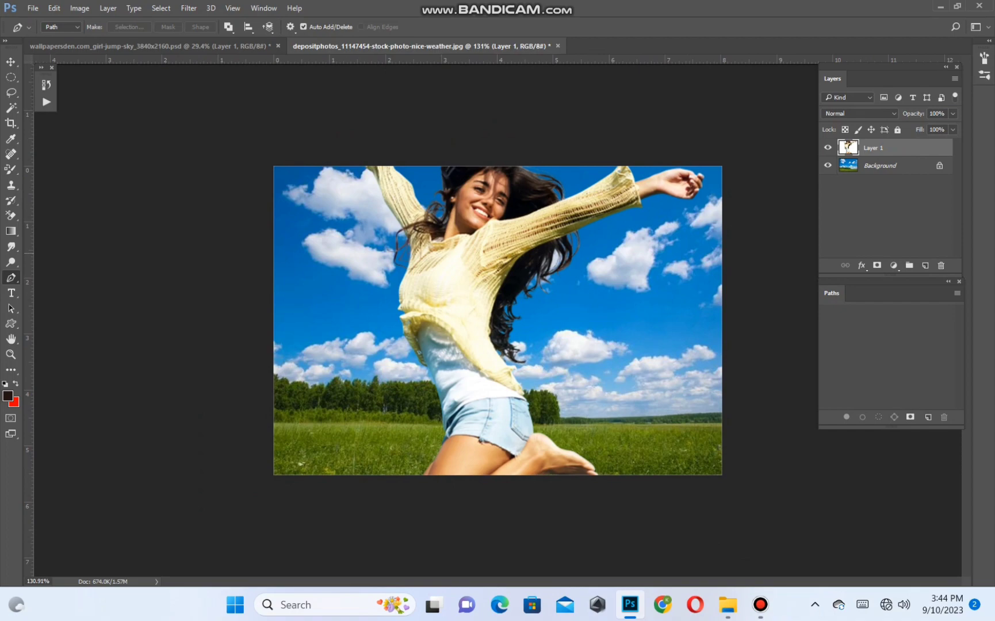
Start saving the composite in the Content folder and choose the JPEG format.
key(ctrl+s)
click(448, 433)
key(ctrl+s)
click(292, 295)
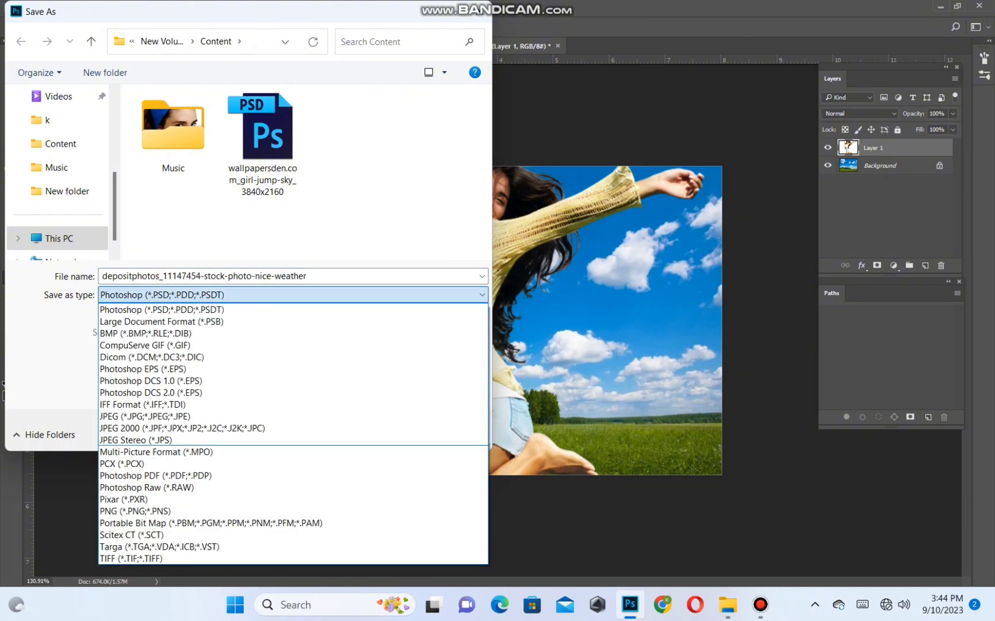
click(144, 416)
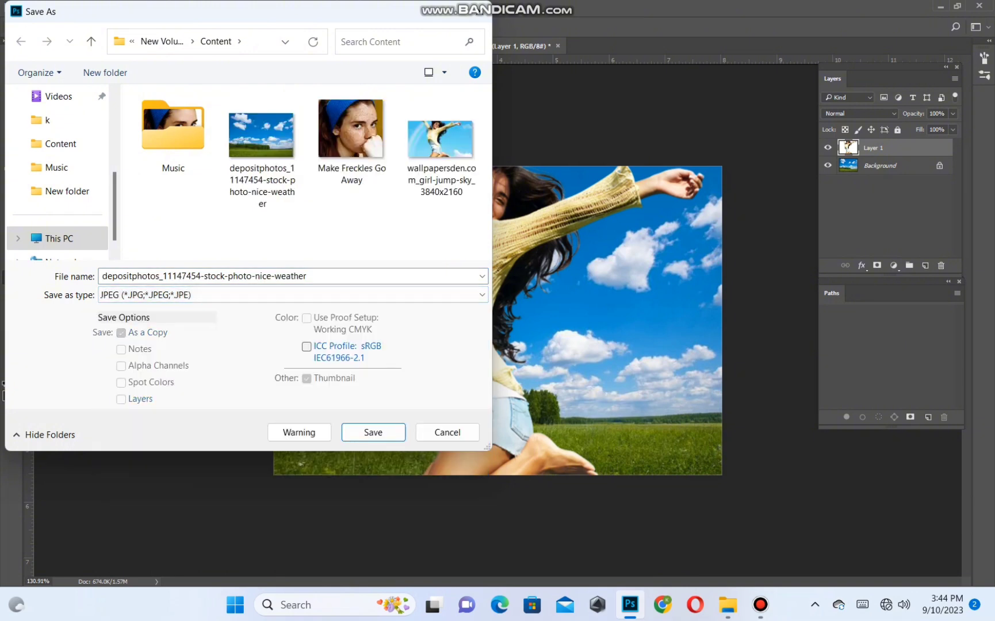
Remove the "depositphotos" prefix, leaving the file name _11147454-stock-photo-nice-weather, and save the JPEG copy with the default options.
click(154, 276)
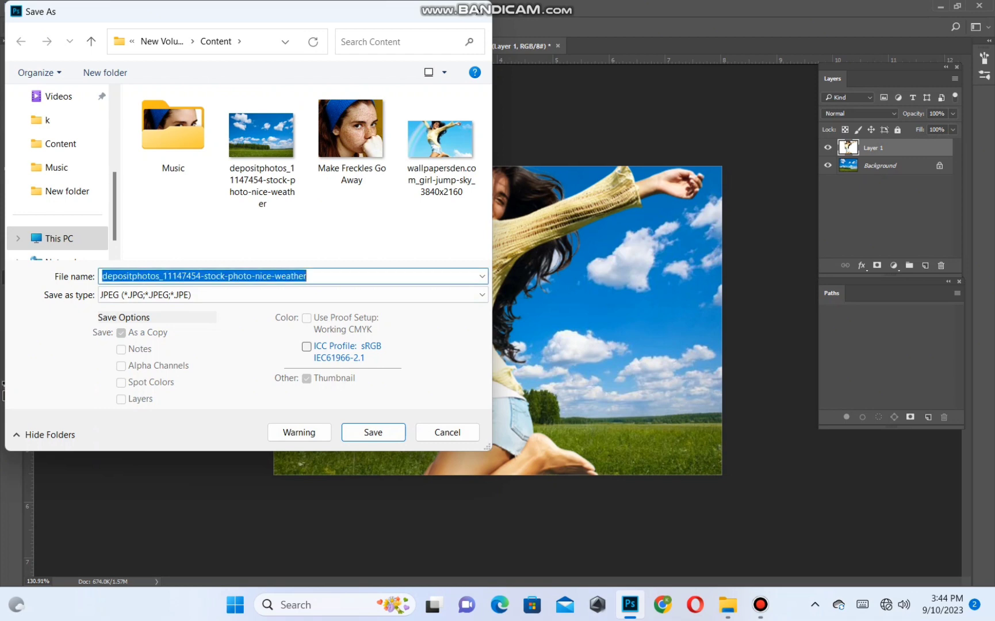
click(154, 276)
key(BackSpace)
key(BackSpace)
key(BackSpace)
key(BackSpace)
key(BackSpace)
key(BackSpace)
key(BackSpace)
key(BackSpace)
key(BackSpace)
key(BackSpace)
key(BackSpace)
key(BackSpace)
key(BackSpace)
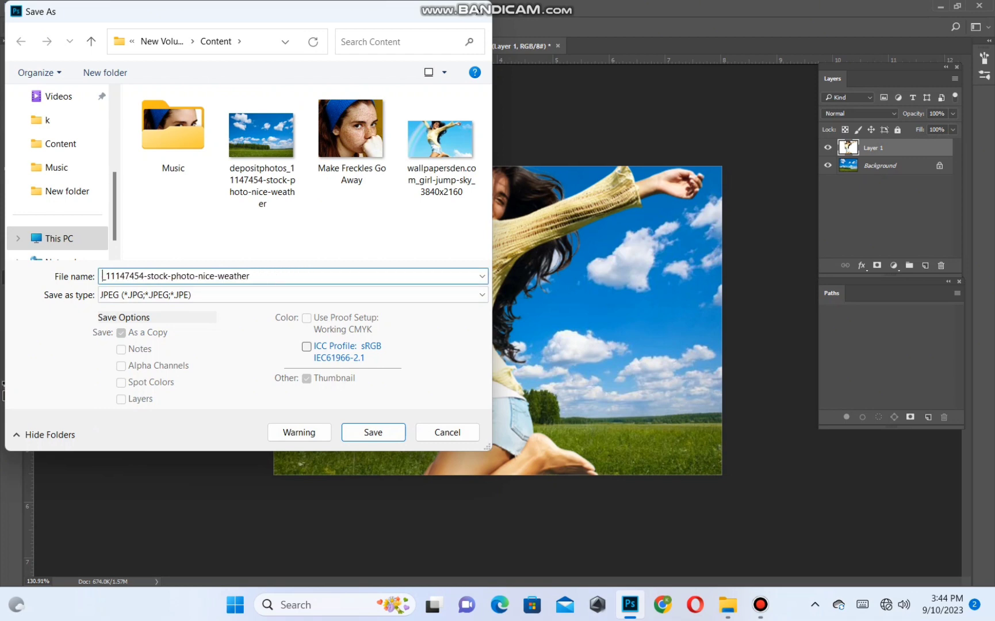
key(Return)
key(Return)
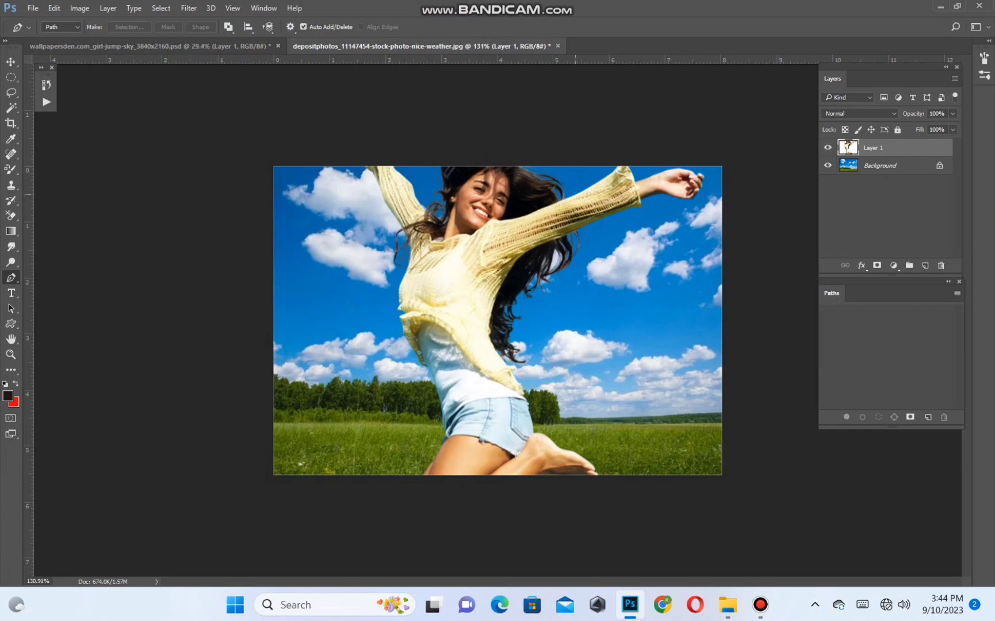
Save the composite as a JPEG copy again, replacing the existing depositphotos_11147454-stock-photo-nice-weather.jpg in the Content folder.
key(ctrl+shift+s)
click(292, 294)
click(150, 417)
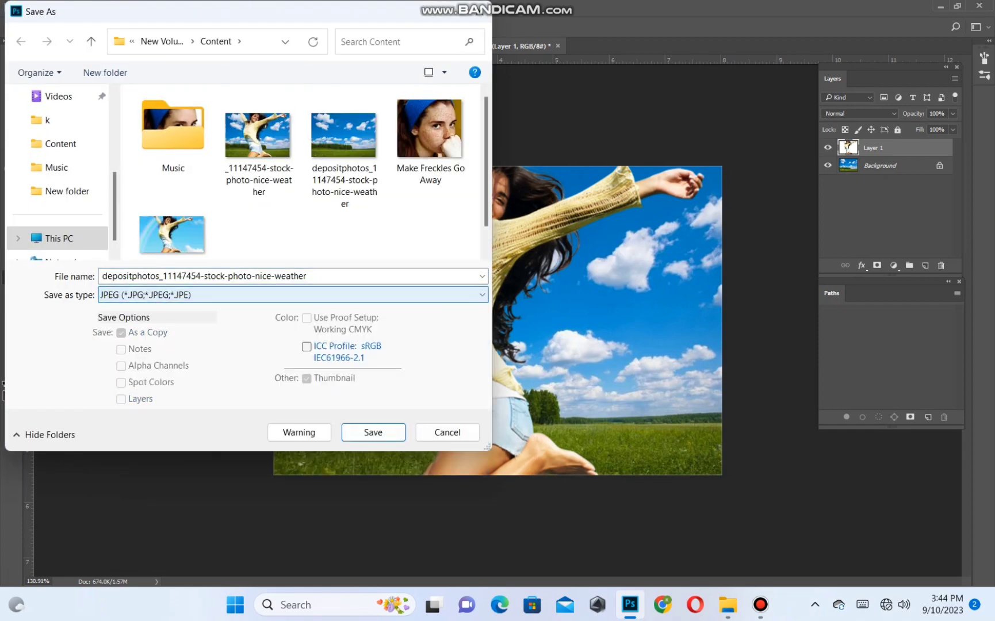
key(Return)
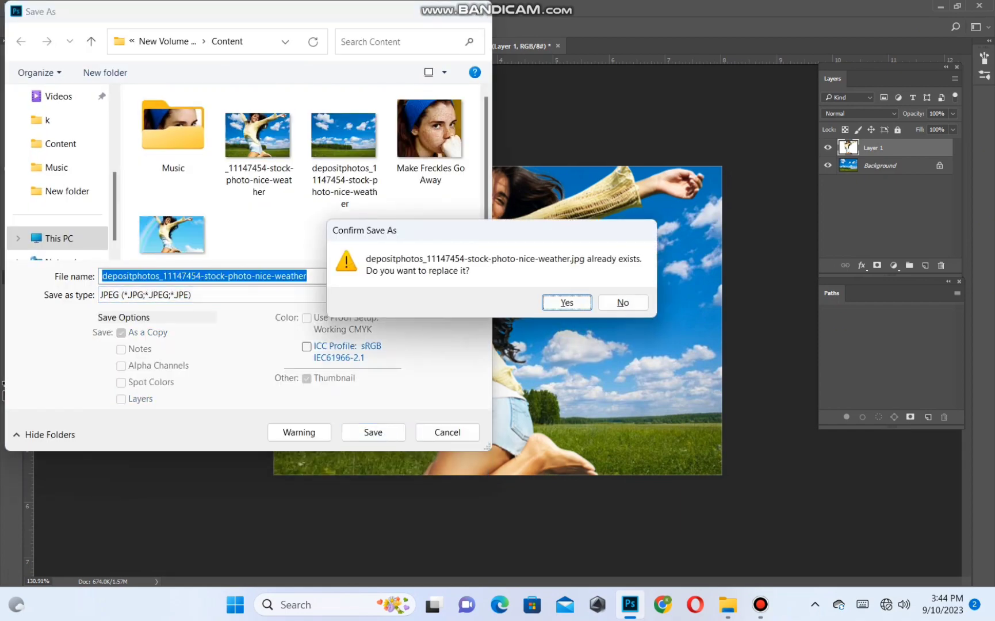
key(Return)
key(Return)
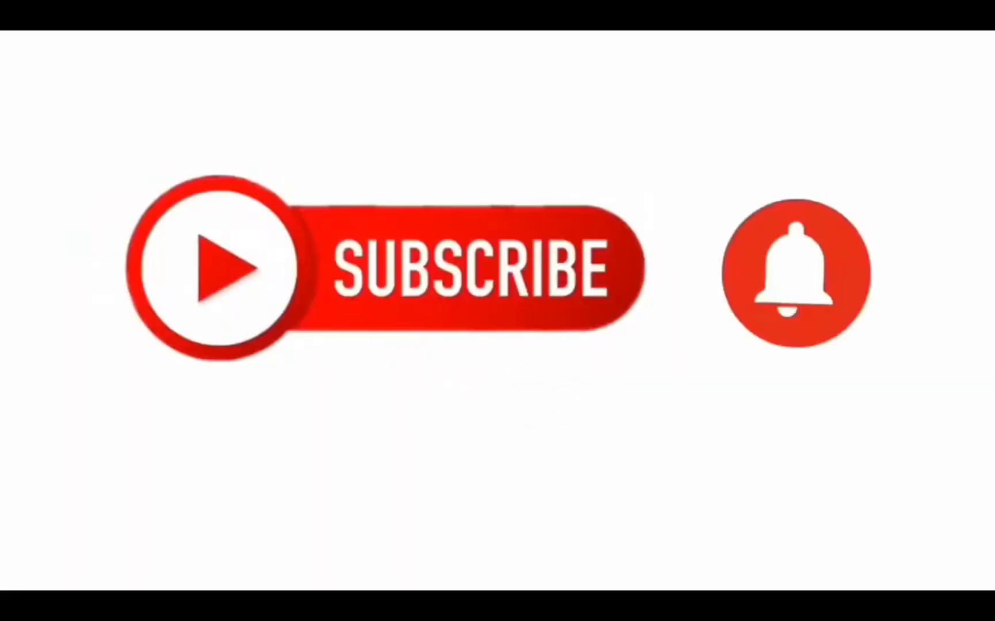